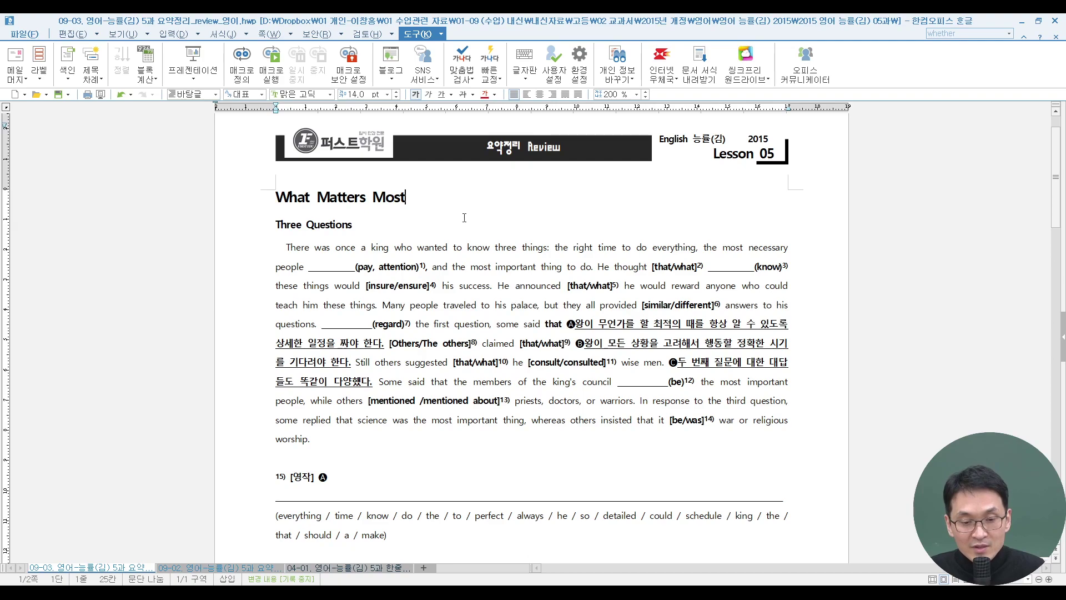
Switch to the 09-02 summary document, open its list of runnable macros and close it without running any
{"action": "left_click", "coordinate": [515, 285]}
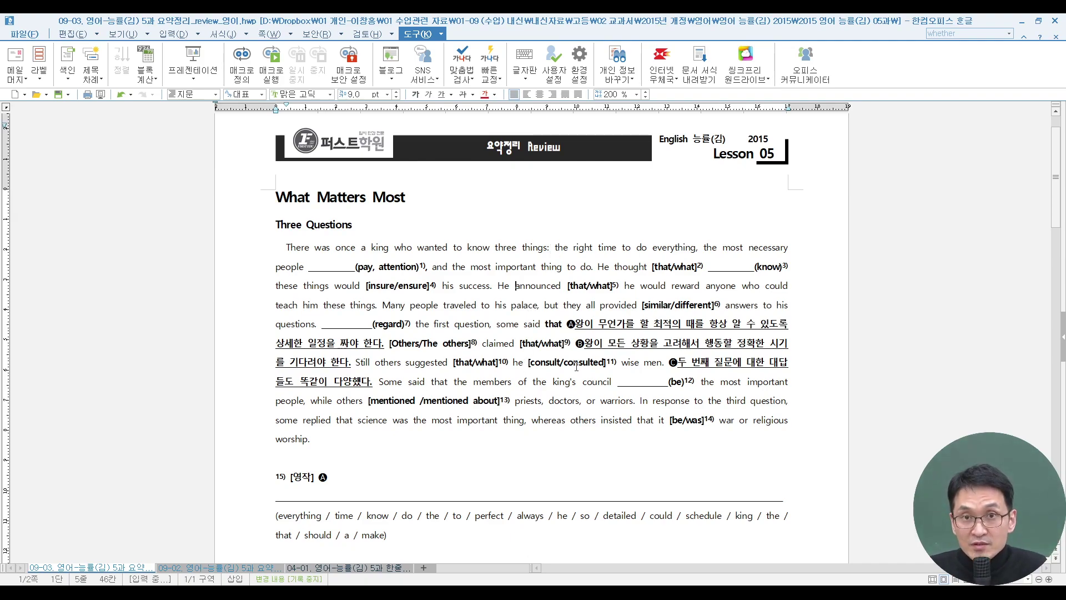
{"action": "left_click", "coordinate": [264, 567]}
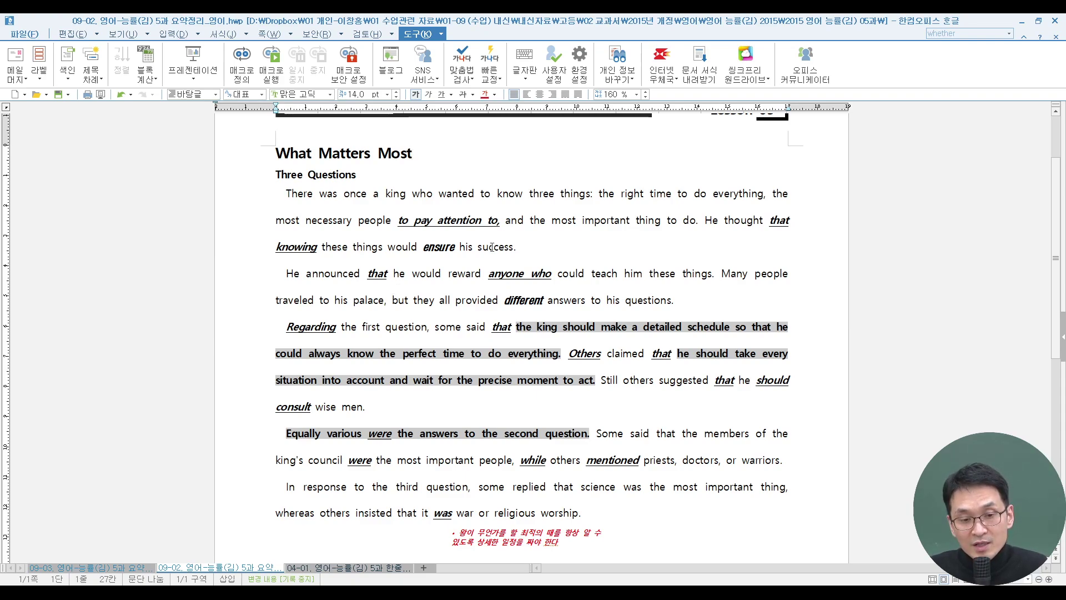
{"action": "left_click", "coordinate": [276, 58]}
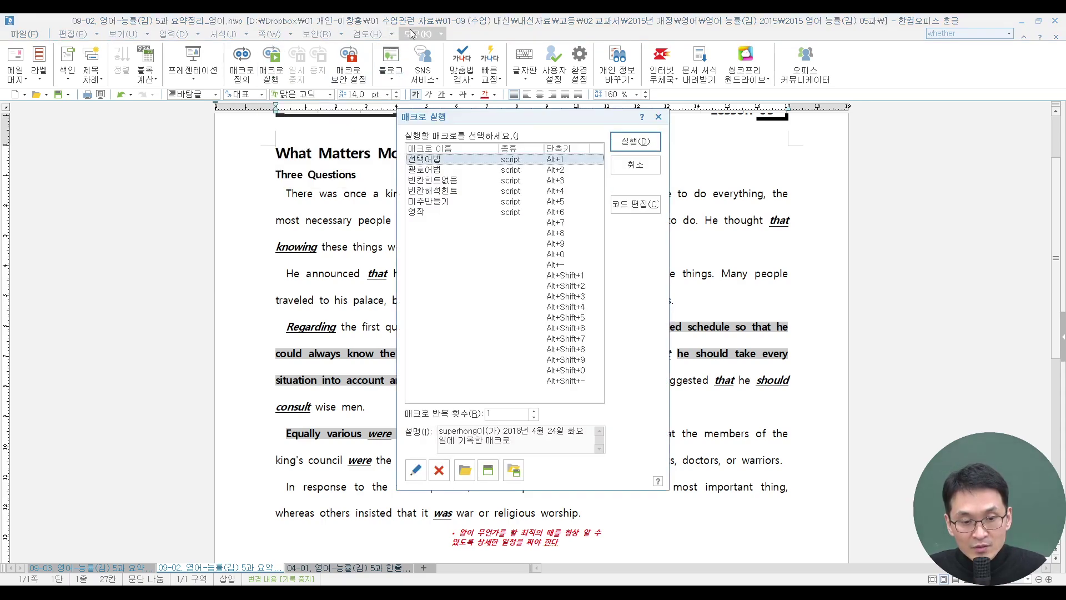
{"action": "left_click", "coordinate": [627, 165]}
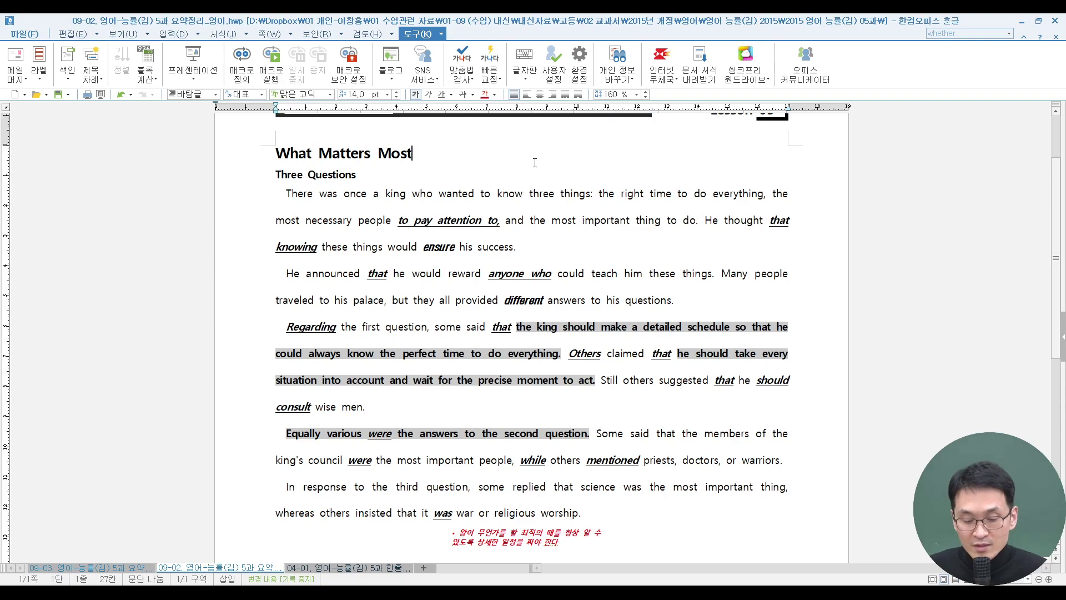
Browse for a macro file to load in the desktop folder 유튜브업로드 > 매크로, listing all file types
{"action": "key", "text": "alt+shift+l"}
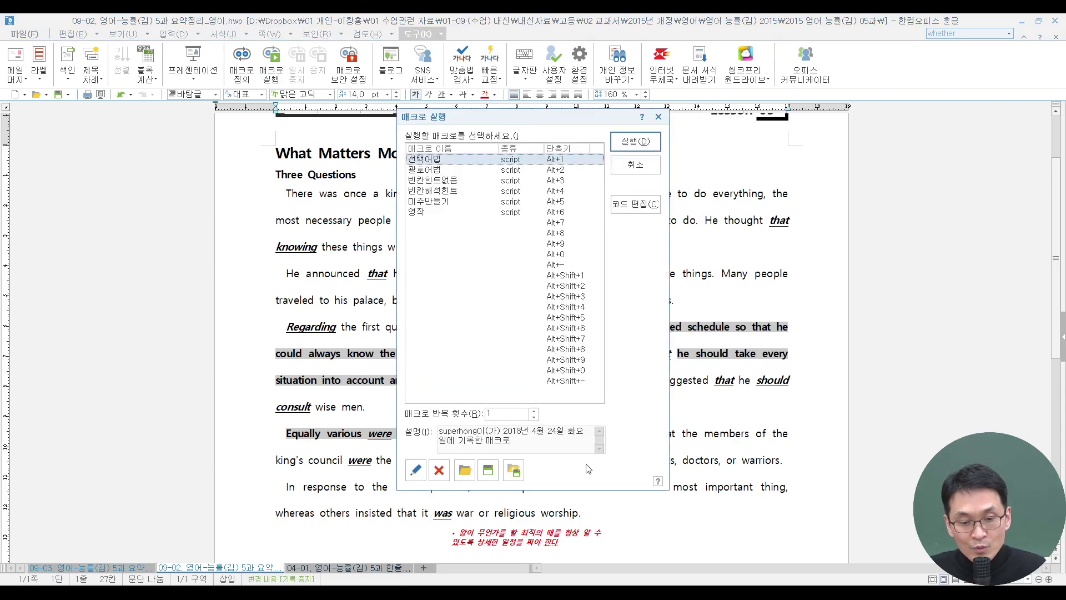
{"action": "left_click", "coordinate": [465, 471]}
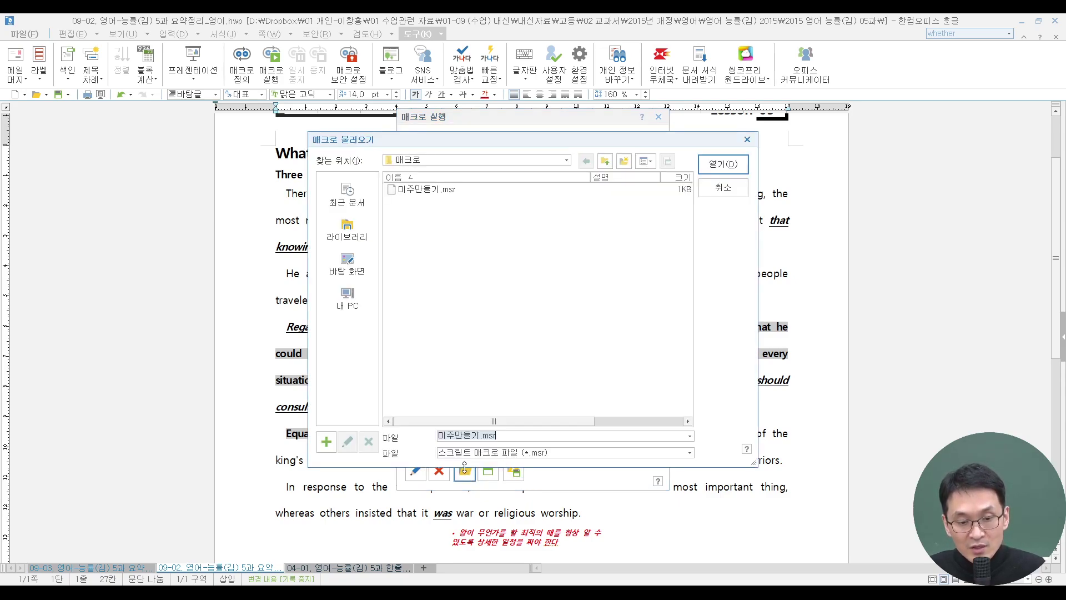
{"action": "left_click", "coordinate": [348, 263]}
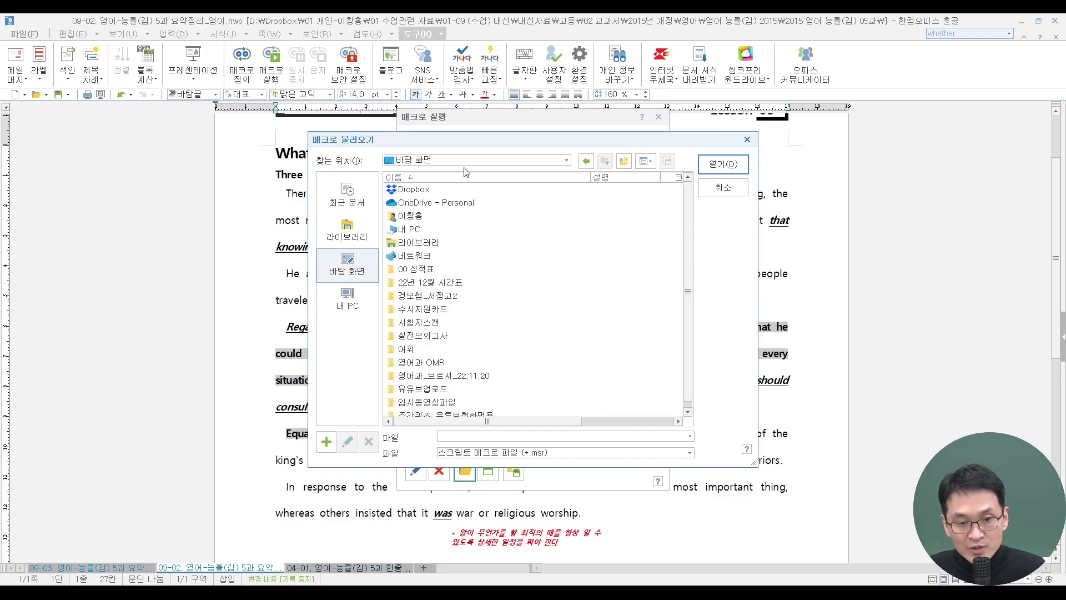
{"action": "double_click", "coordinate": [443, 390]}
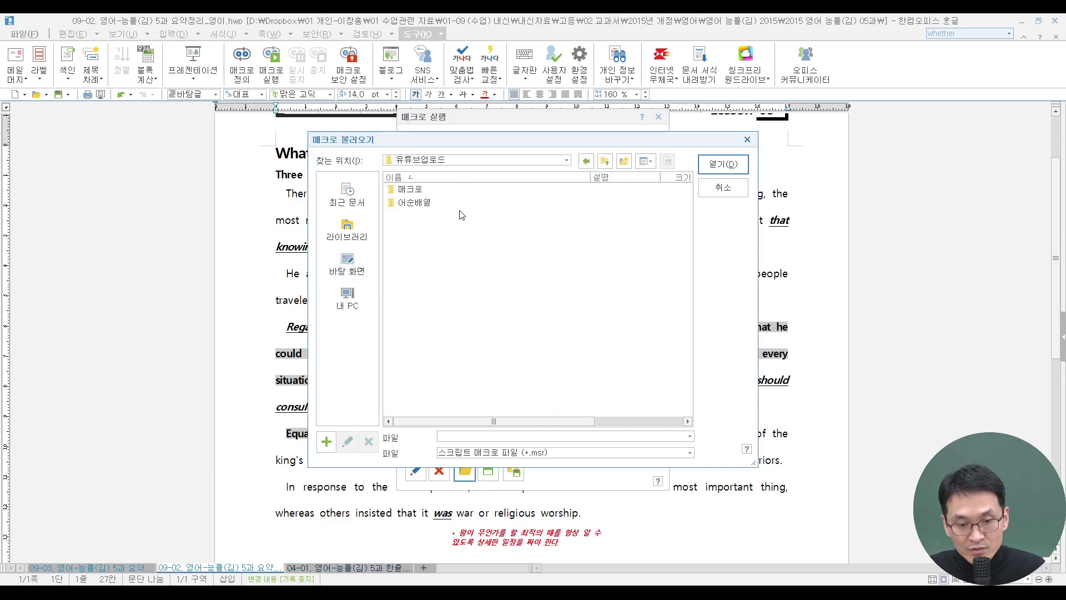
{"action": "double_click", "coordinate": [417, 194]}
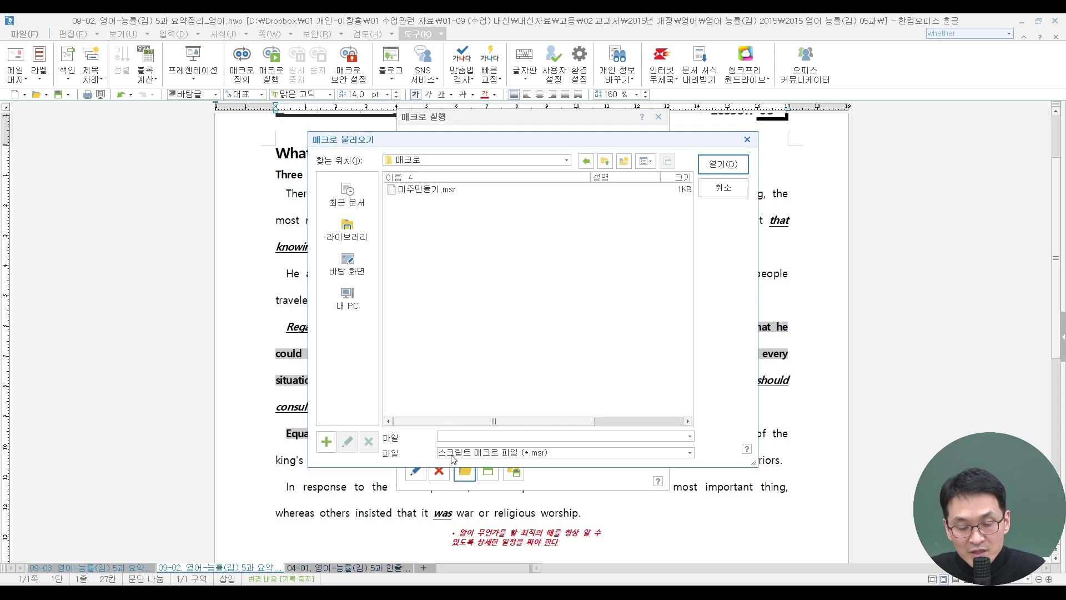
{"action": "left_click", "coordinate": [473, 456]}
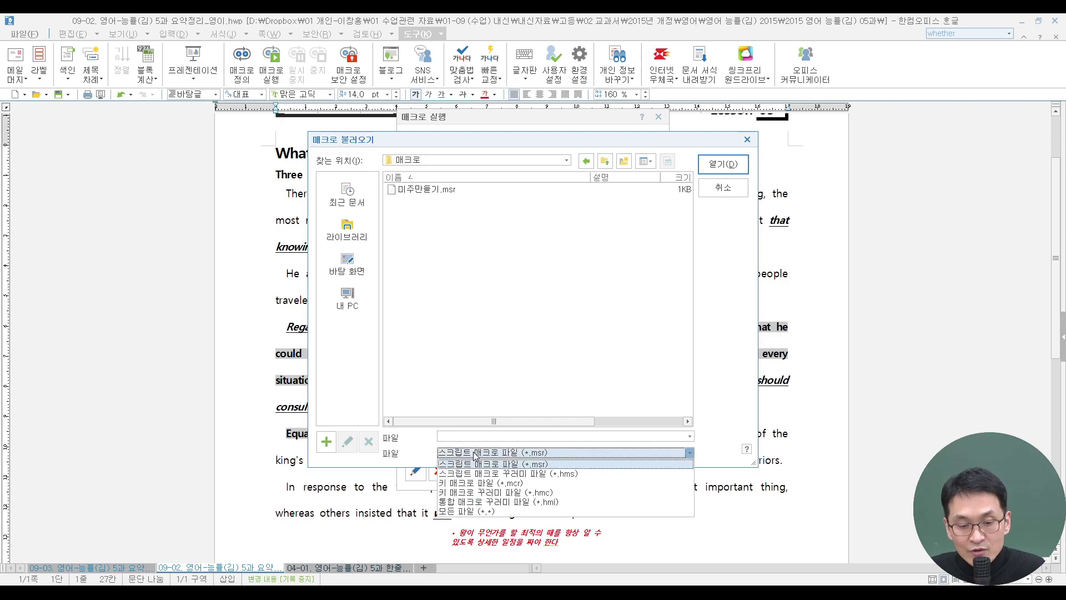
{"action": "left_click", "coordinate": [481, 511]}
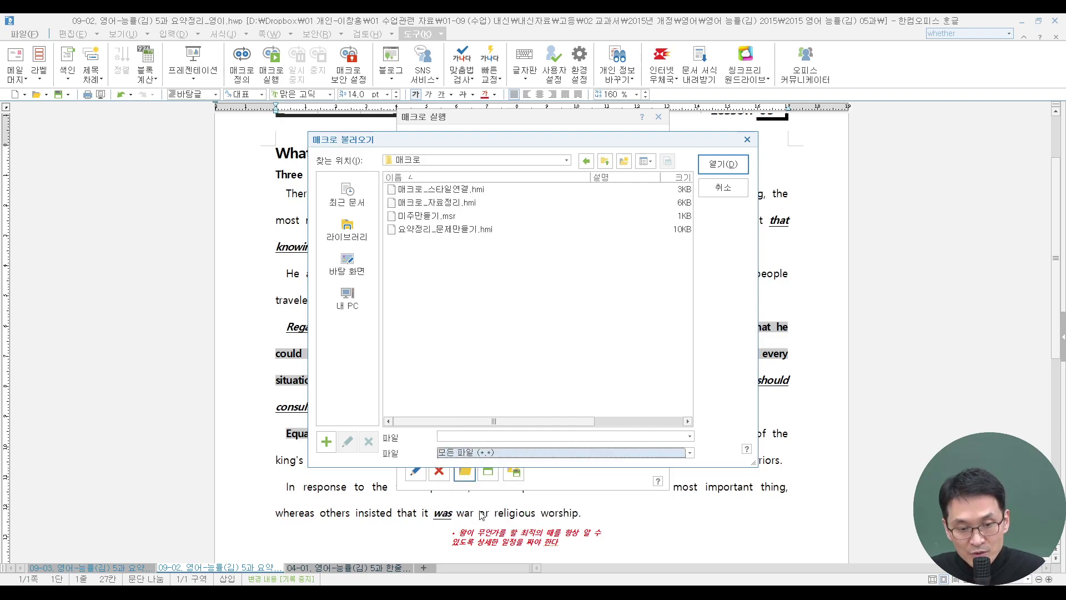
Load the macro file 요약정리_문제만들기.hmi in place of all existing macros and close the macro list
{"action": "left_click", "coordinate": [451, 232]}
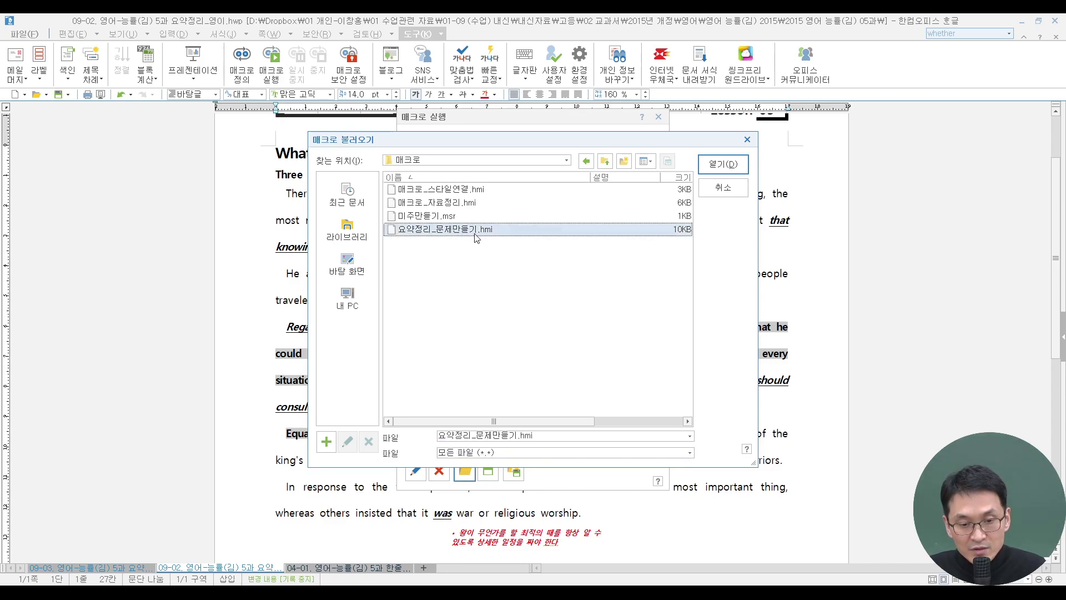
{"action": "left_click", "coordinate": [727, 165]}
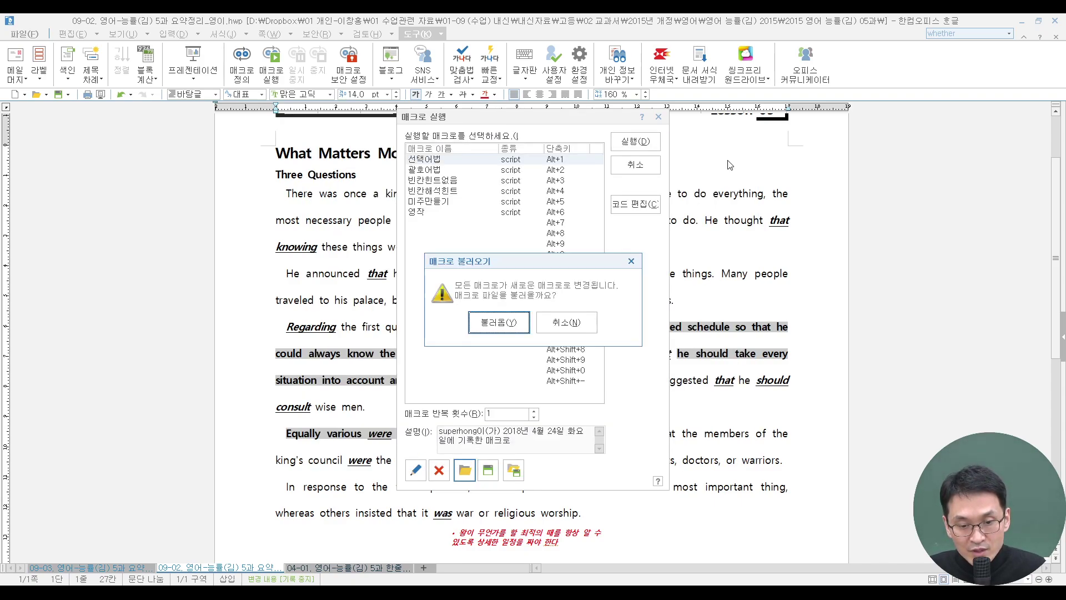
{"action": "left_click", "coordinate": [516, 324]}
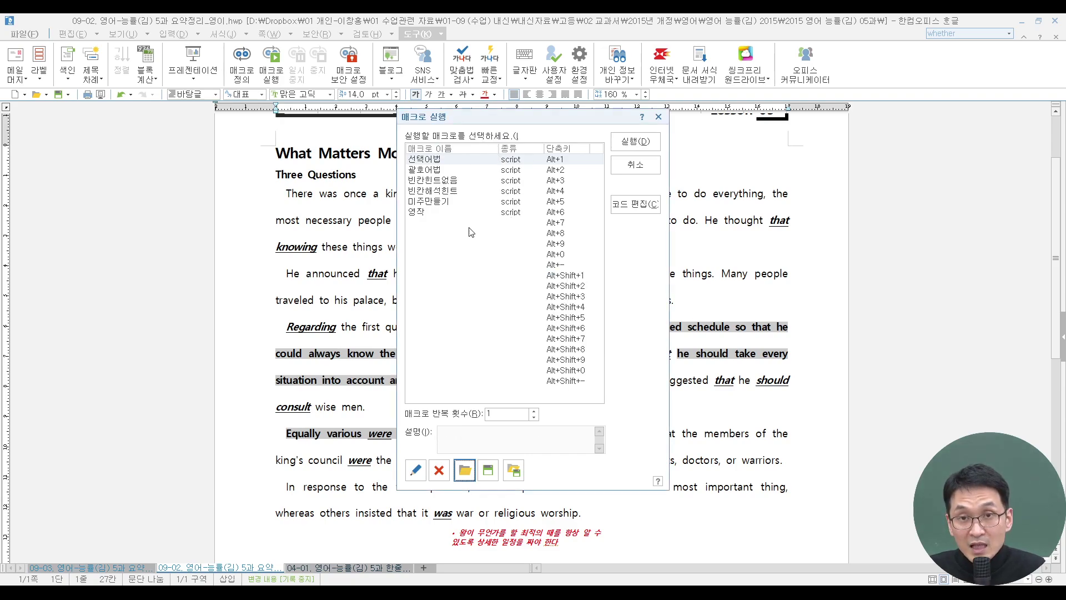
{"action": "left_click_drag", "start_coordinate": [498, 118], "coordinate": [726, 151]}
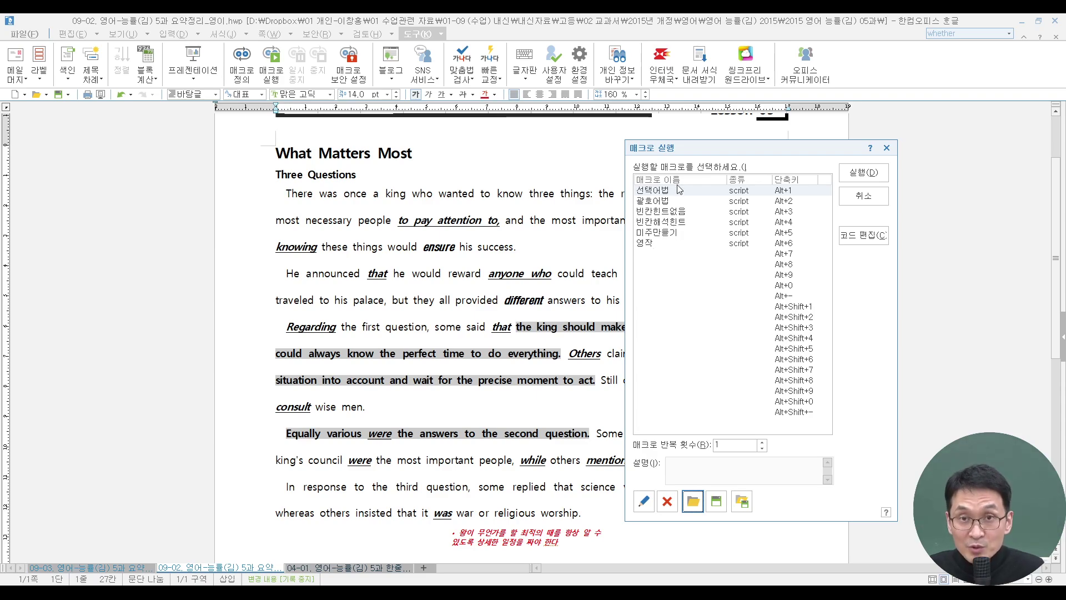
{"action": "left_click", "coordinate": [849, 195]}
{"action": "left_click", "coordinate": [605, 252]}
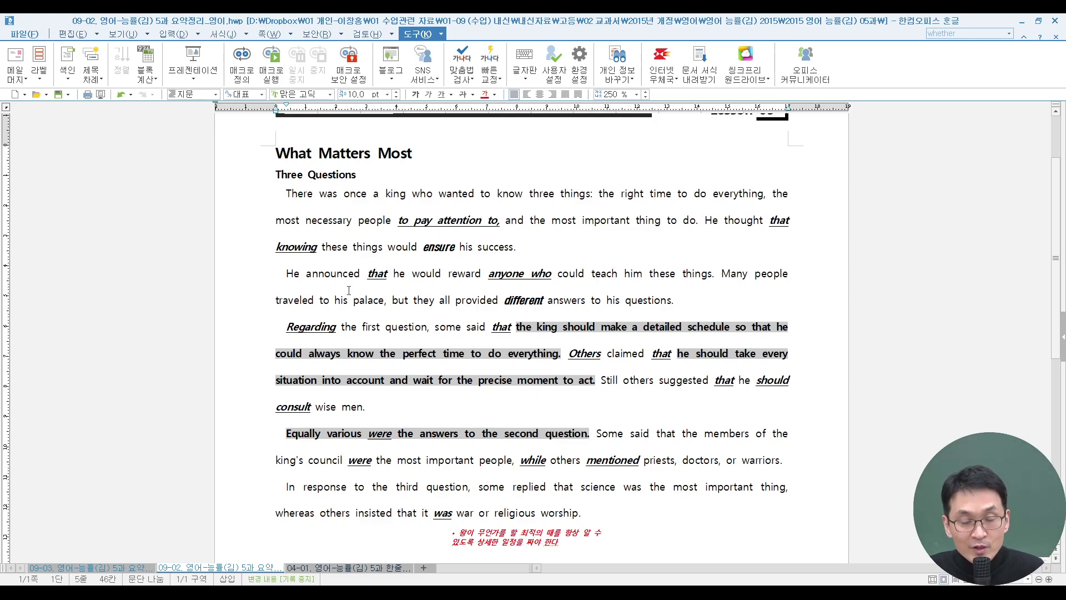
Run the 선택어법 macro on "that" after "He announced" to turn it into the numbered choice [that/that]
{"action": "left_click", "coordinate": [367, 273]}
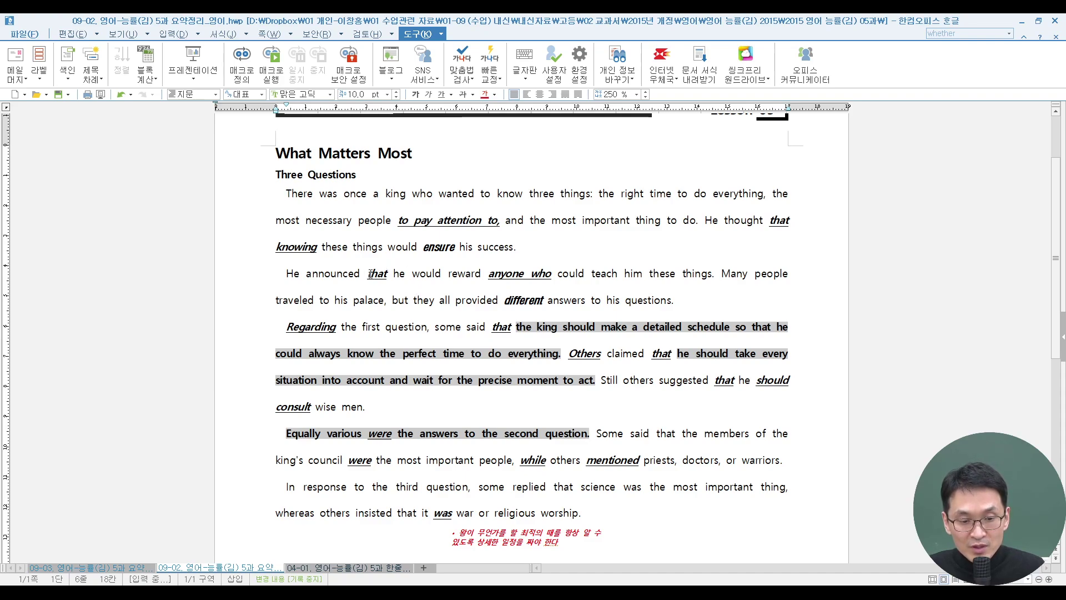
{"action": "left_click_drag", "start_coordinate": [367, 273], "coordinate": [396, 276]}
{"action": "key", "text": "Right"}
{"action": "key", "text": "Right"}
{"action": "key", "text": "Right"}
{"action": "key", "text": "Right"}
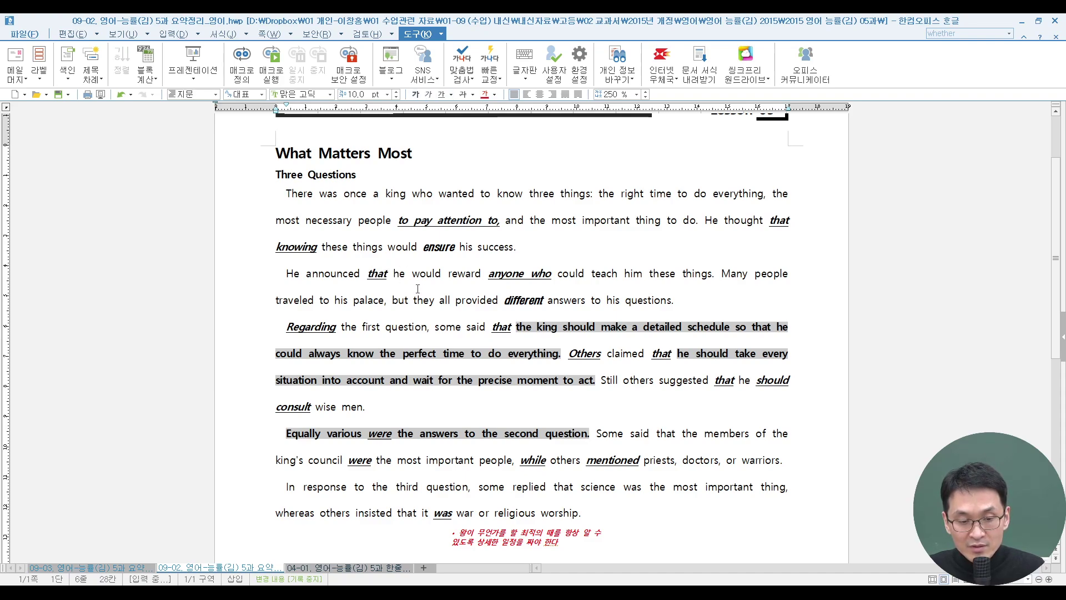
{"action": "left_click", "coordinate": [367, 274]}
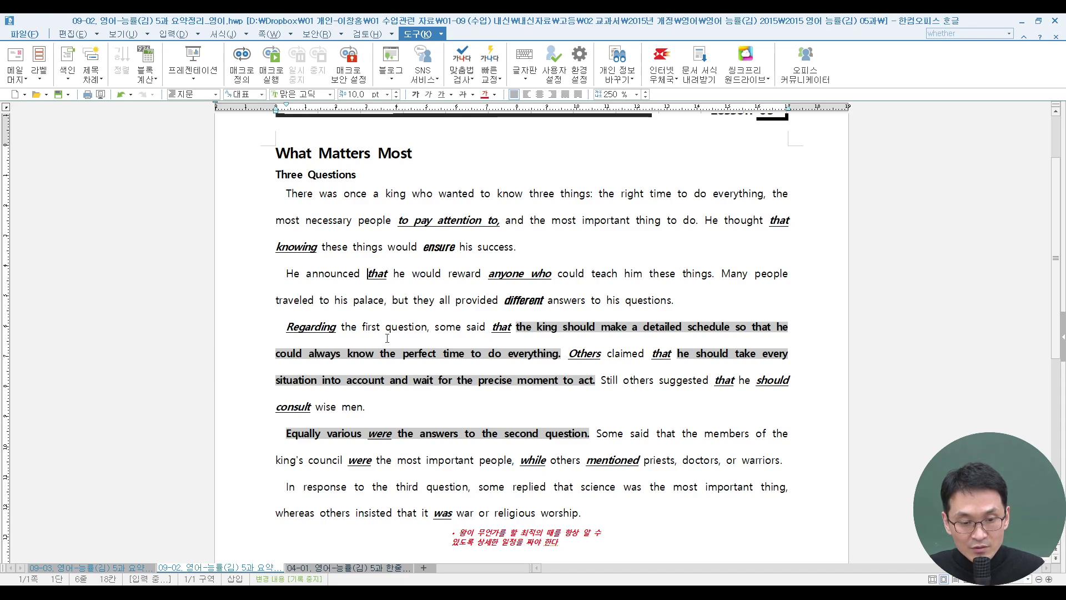
{"action": "type", "text": "[that/that]"}
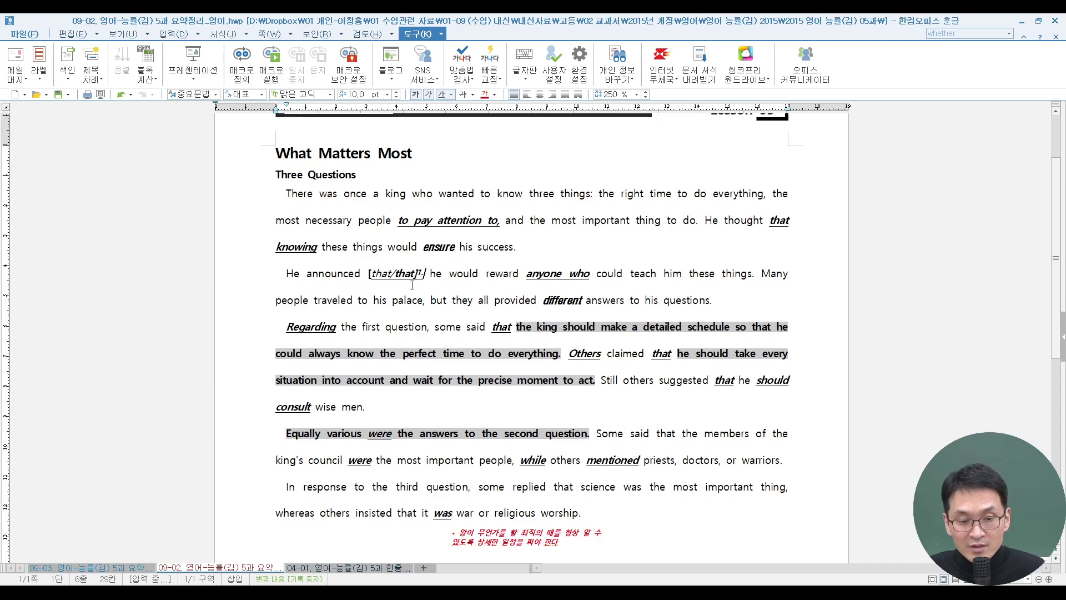
Change the first option of the choice after "He announced" so it reads [what/that]
{"action": "left_click", "coordinate": [379, 277]}
{"action": "key", "text": "BackSpace"}
{"action": "type", "text": "w"}
{"action": "left_click", "coordinate": [401, 322]}
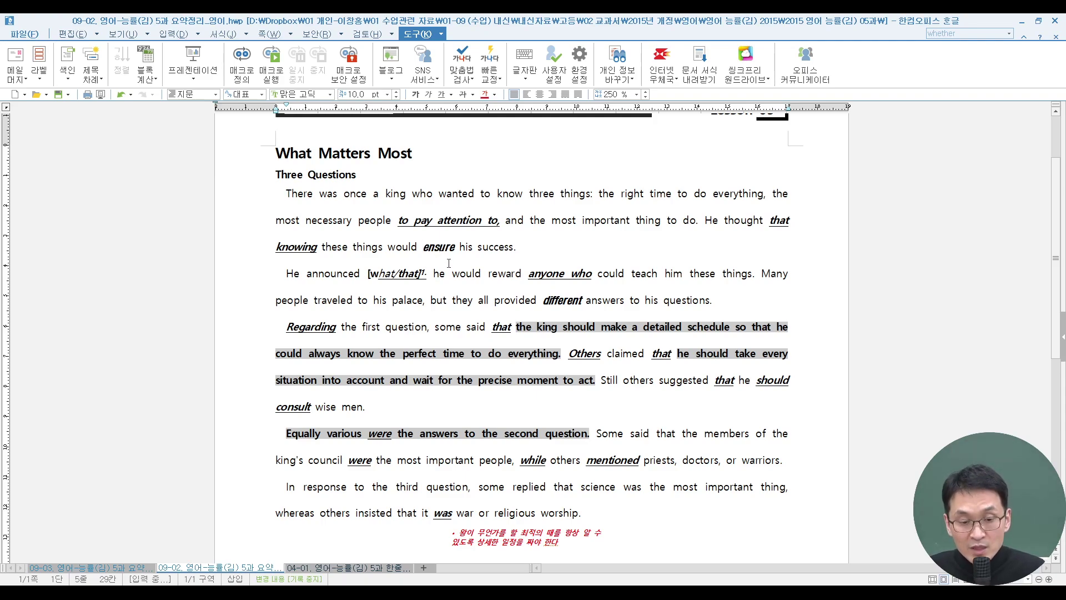
Turn "ensure" in the first paragraph into a choice with the 선택어법 macro and edit it to [insure/ensure]
{"action": "left_click", "coordinate": [435, 246]}
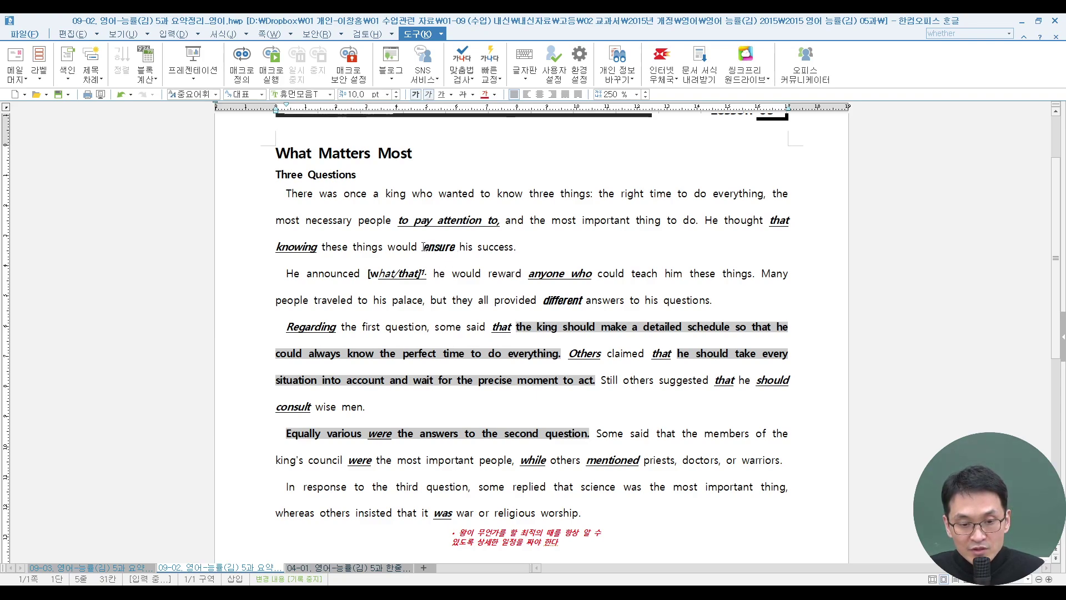
{"action": "left_click", "coordinate": [423, 246]}
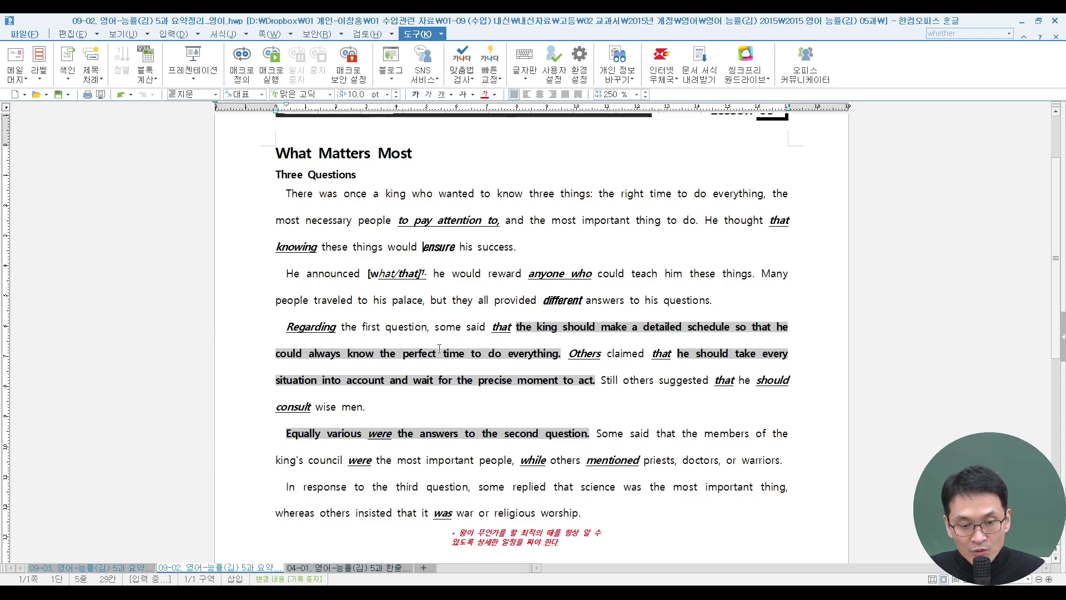
{"action": "key", "text": "alt+shift+1"}
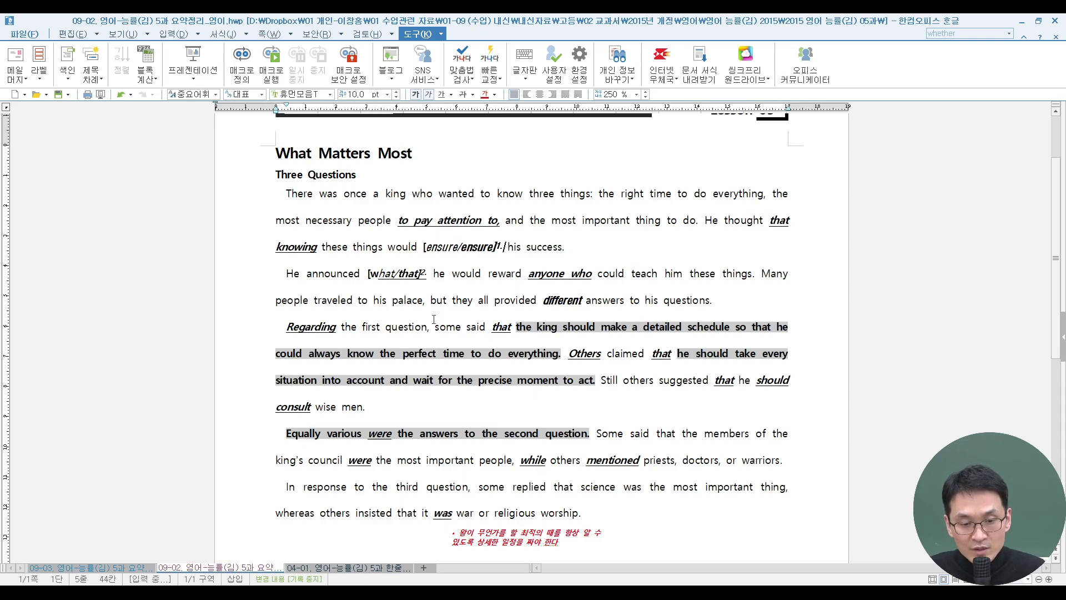
{"action": "left_click", "coordinate": [432, 247]}
{"action": "key", "text": "BackSpace"}
{"action": "type", "text": "i"}
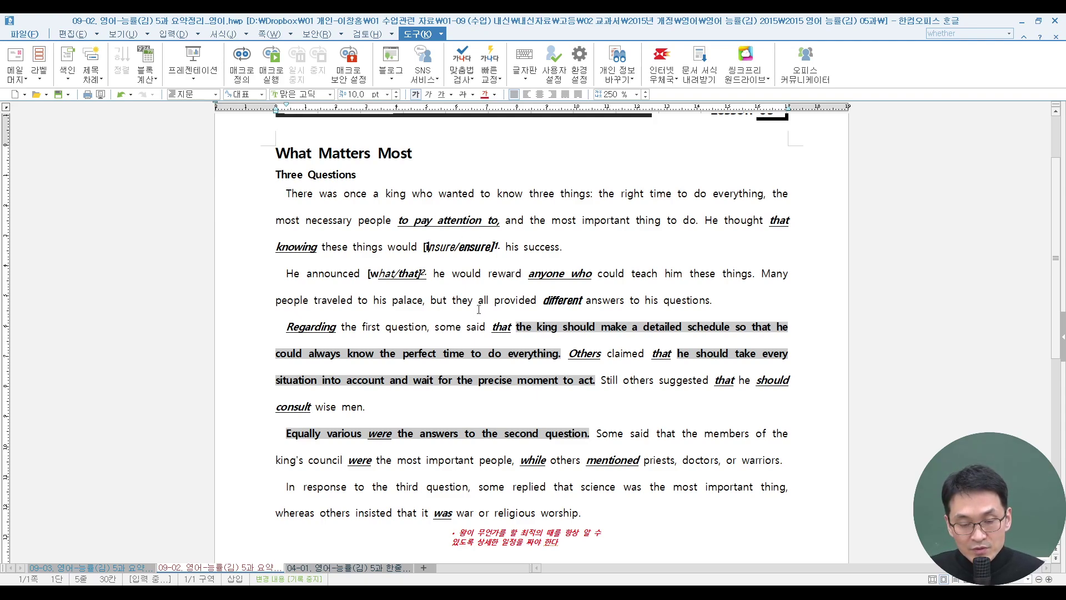
Review the loaded macros and their assigned shortcuts, then return to the passage
{"action": "key", "text": "alt+shift+l"}
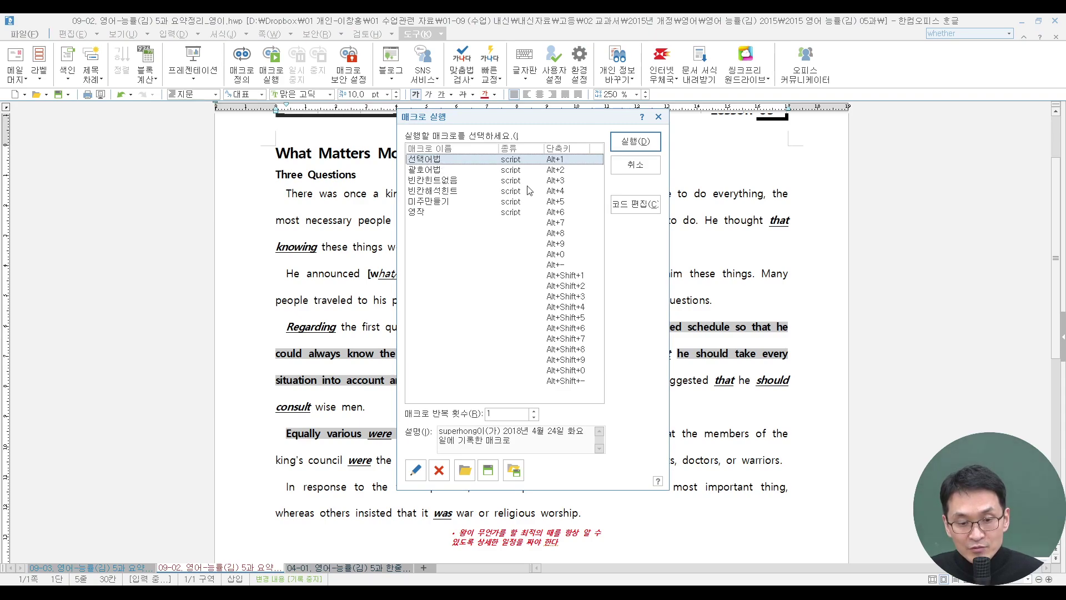
{"action": "left_click", "coordinate": [656, 169]}
{"action": "left_click", "coordinate": [543, 397]}
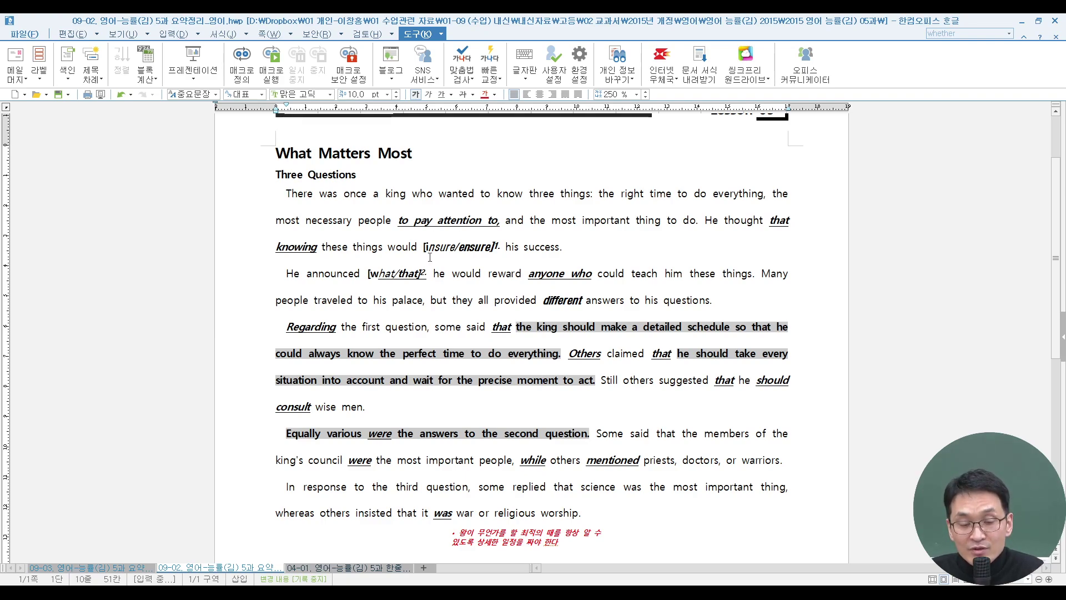
Run the 괄호어법 macro on "knowing" to make a numbered blank and shorten its bracketed hint to "know"
{"action": "left_click", "coordinate": [277, 246]}
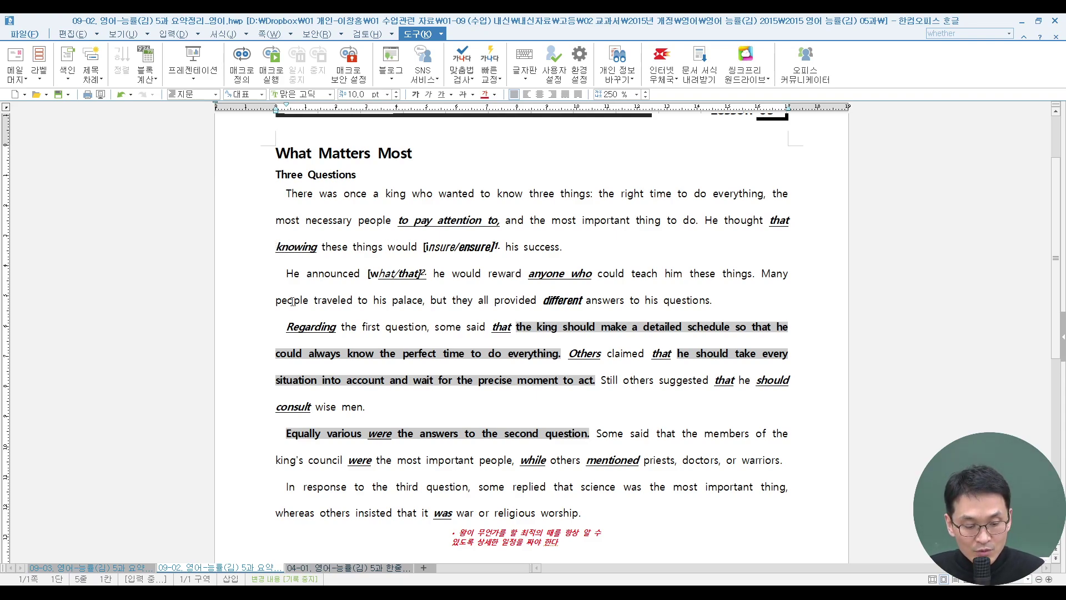
{"action": "key", "text": "alt+shift+1"}
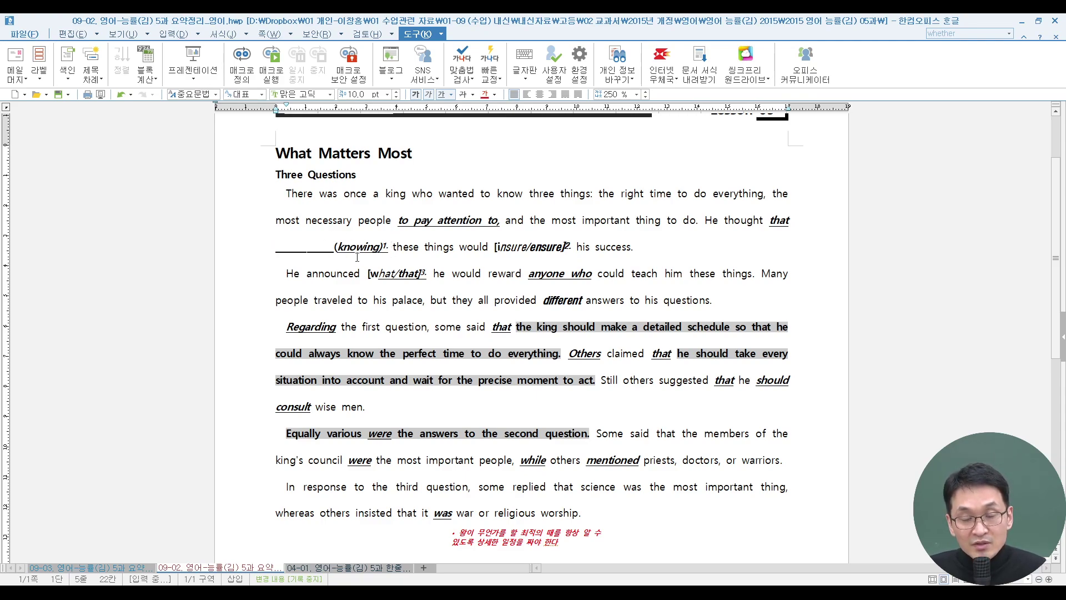
{"action": "key", "text": "Left"}
{"action": "key", "text": "Left"}
{"action": "key", "text": "Left"}
{"action": "key", "text": "BackSpace"}
{"action": "key", "text": "BackSpace"}
{"action": "key", "text": "Delete"}
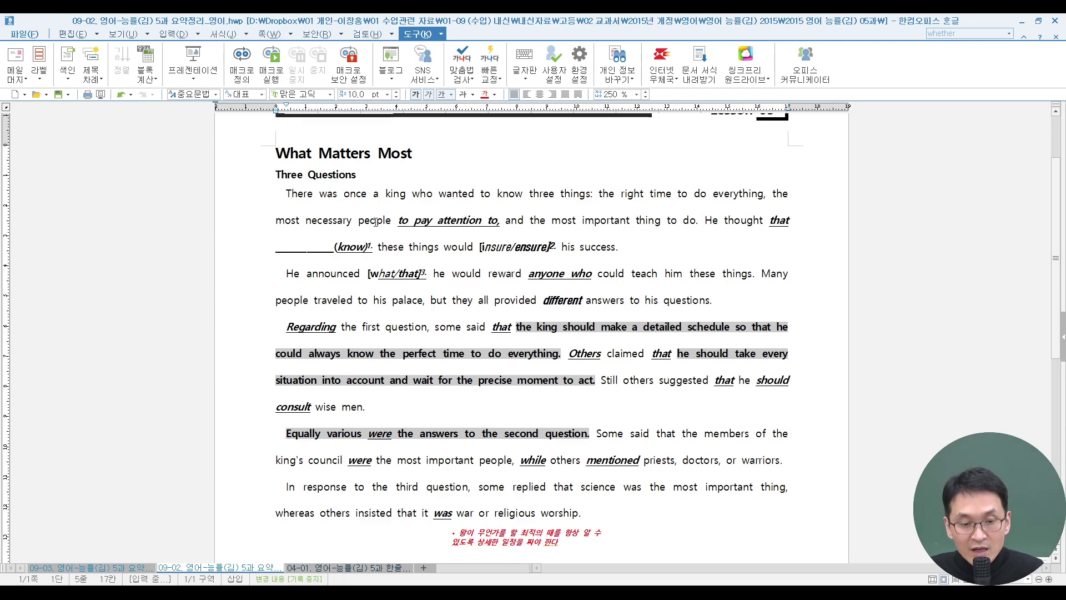
Run the 괄호어법 macro on "to pay attention to," in the first paragraph to make it a numbered blank with a hint
{"action": "mouse_move", "coordinate": [398, 223]}
{"action": "left_mouse_down"}
{"action": "mouse_move", "coordinate": [496, 223]}
{"action": "mouse_move", "coordinate": [407, 222]}
{"action": "left_mouse_up"}
{"action": "left_click", "coordinate": [406, 237]}
{"action": "left_click", "coordinate": [397, 220]}
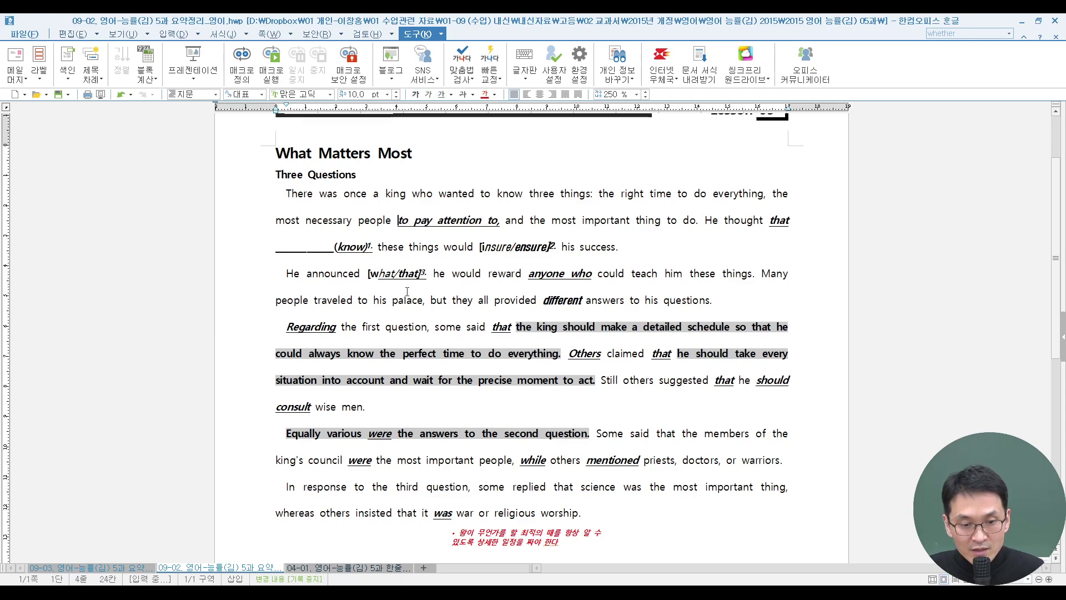
{"action": "left_click_drag", "start_coordinate": [397, 221], "coordinate": [489, 225]}
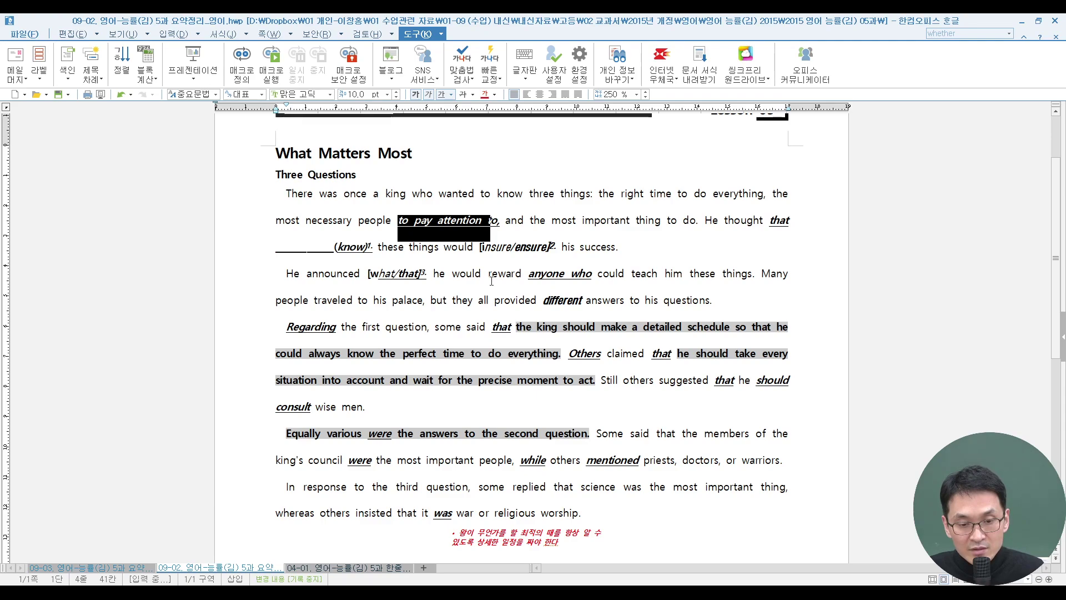
{"action": "key", "text": "alt+shift+1"}
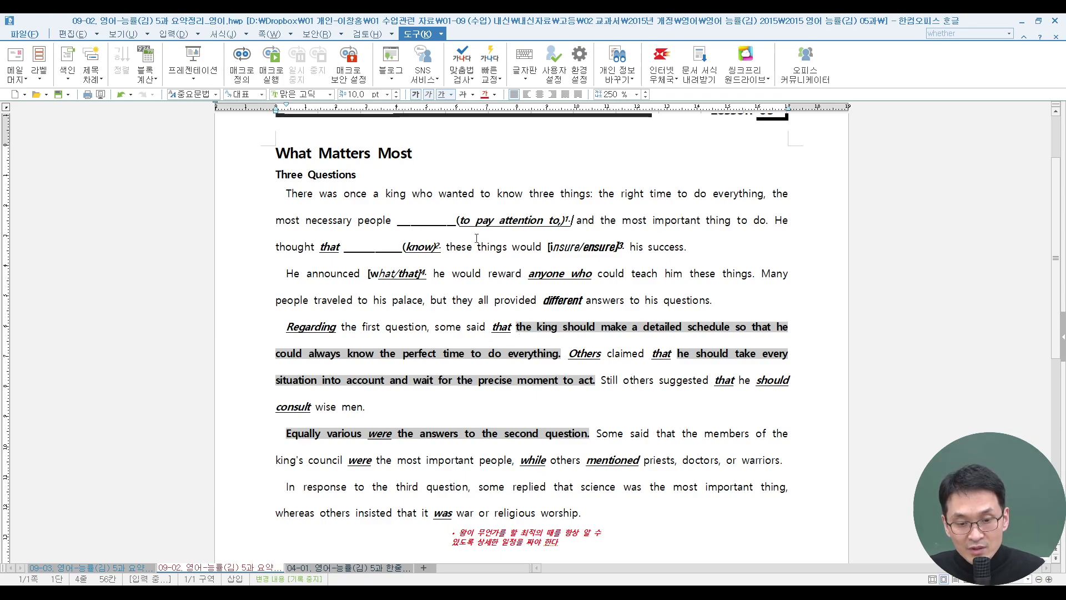
Remove the leading "to" from the "to pay attention to," hint and insert a comma after "pay"
{"action": "left_click", "coordinate": [475, 220]}
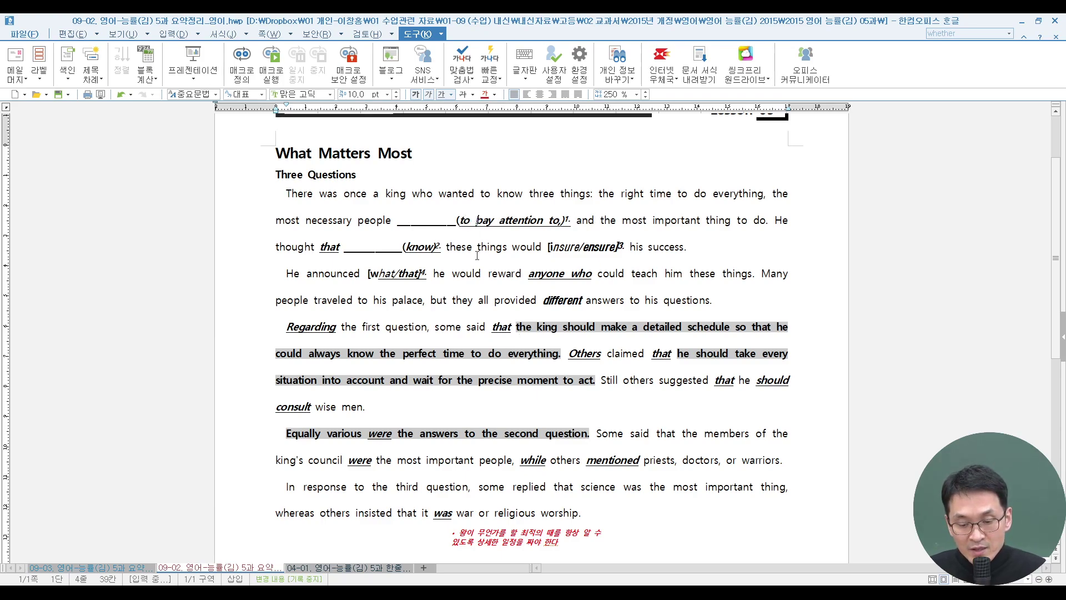
{"action": "key", "text": "BackSpace"}
{"action": "key", "text": "BackSpace"}
{"action": "key", "text": "BackSpace"}
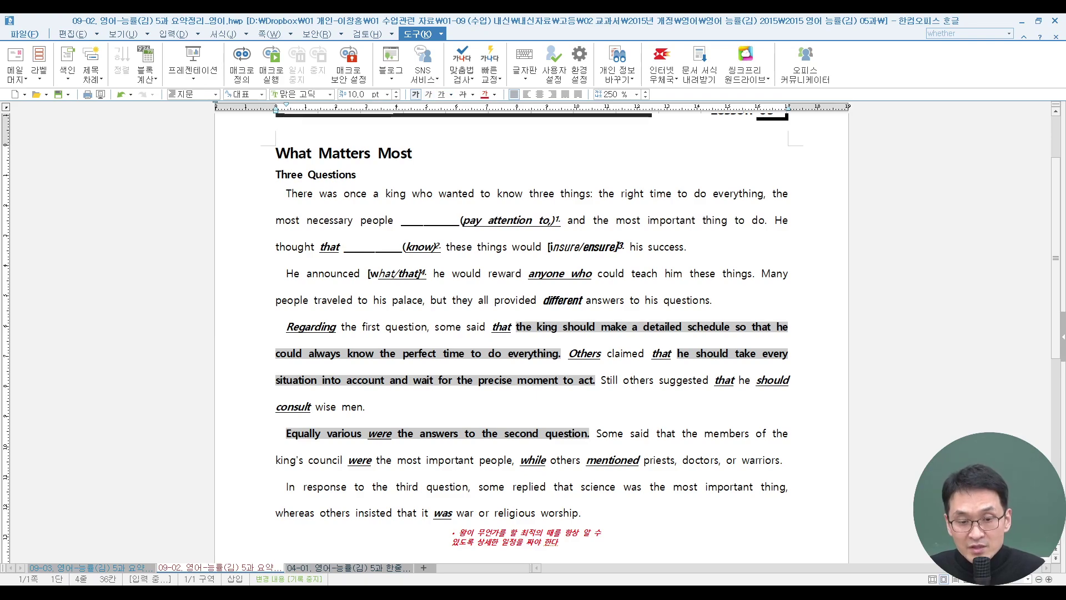
{"action": "key", "text": "Right"}
{"action": "key", "text": "Right"}
{"action": "key", "text": "Right"}
{"action": "type", "text": ","}
Delete the trailing "to," so the hint reads (pay, attention), and lengthen the blank in front of it
{"action": "left_click", "coordinate": [533, 221]}
{"action": "key", "text": "Delete"}
{"action": "key", "text": "Delete"}
{"action": "key", "text": "Delete"}
{"action": "key", "text": "Delete"}
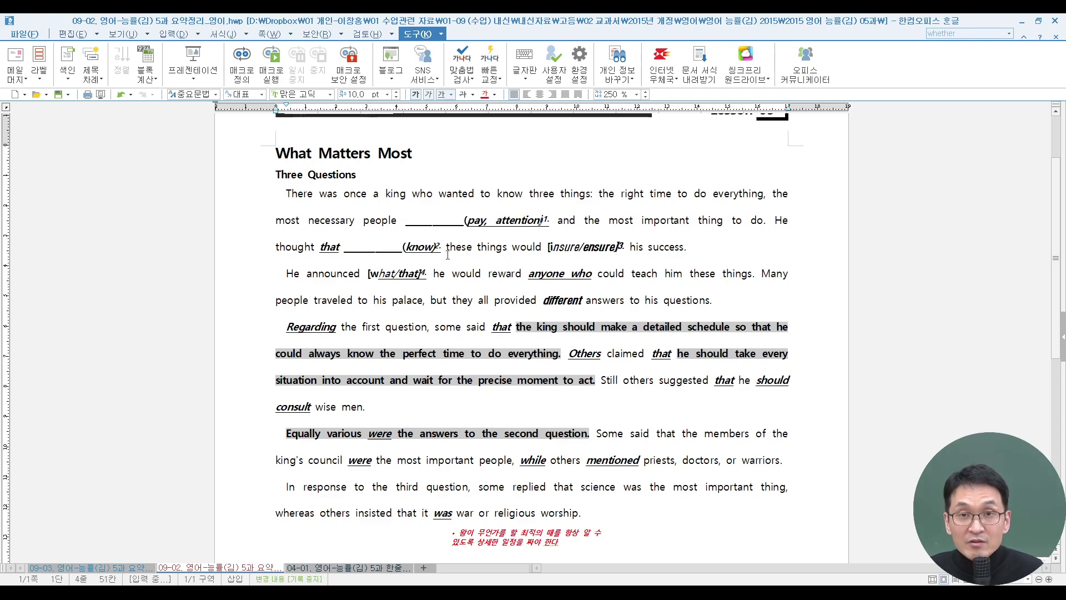
{"action": "left_click", "coordinate": [448, 224]}
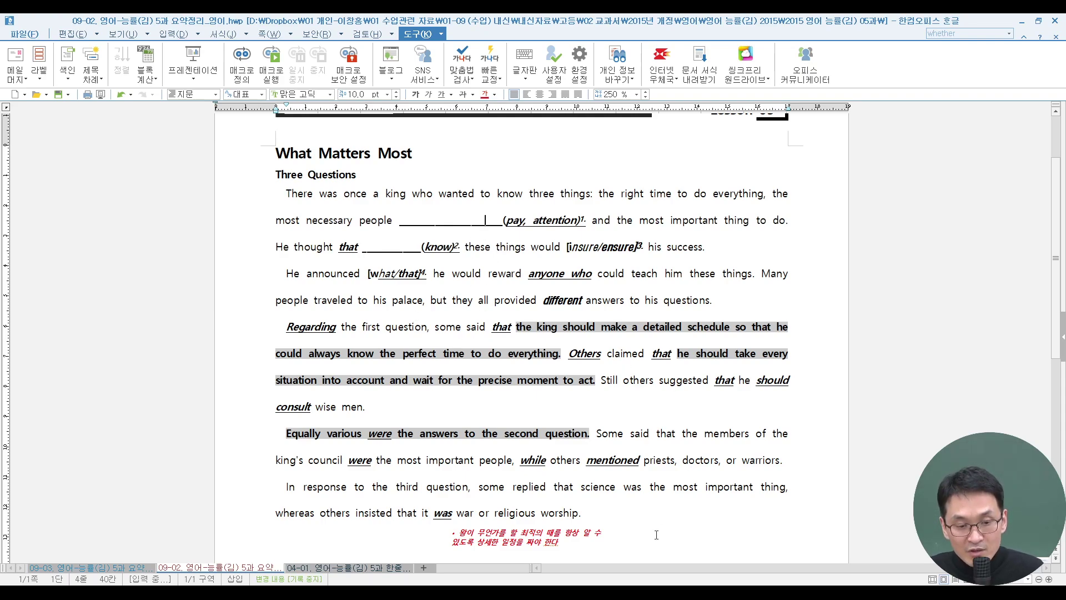
Run the 괄호어법 macro on "Regarding" at the start of the third paragraph and edit its bracketed hint to "regard"
{"action": "left_click", "coordinate": [286, 328]}
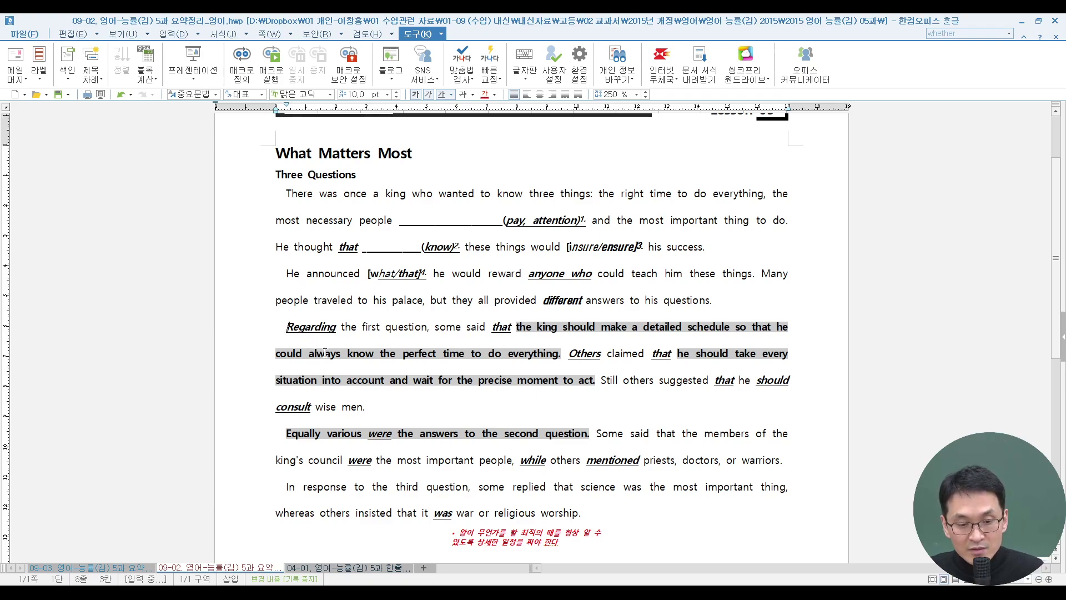
{"action": "key", "text": "alt+shift+1"}
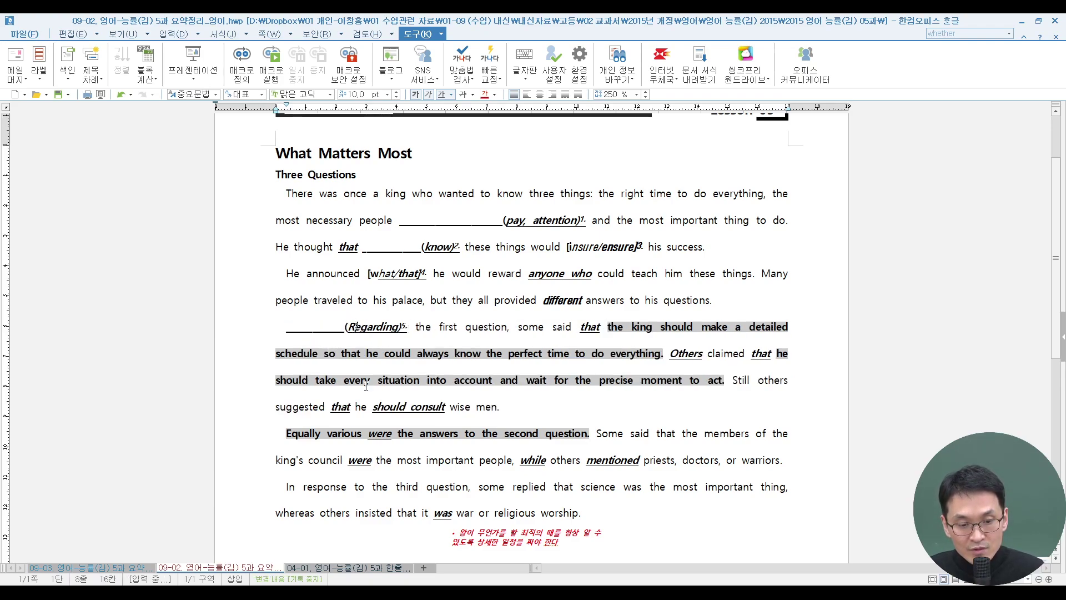
{"action": "key", "text": "BackSpace"}
{"action": "type", "text": "e"}
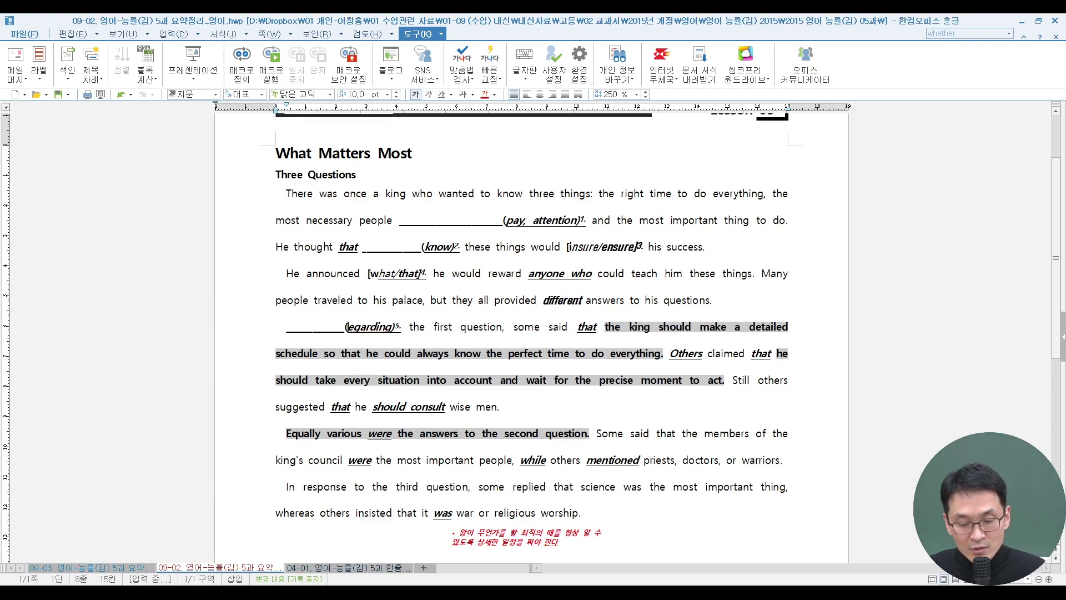
{"action": "left_click", "coordinate": [383, 326]}
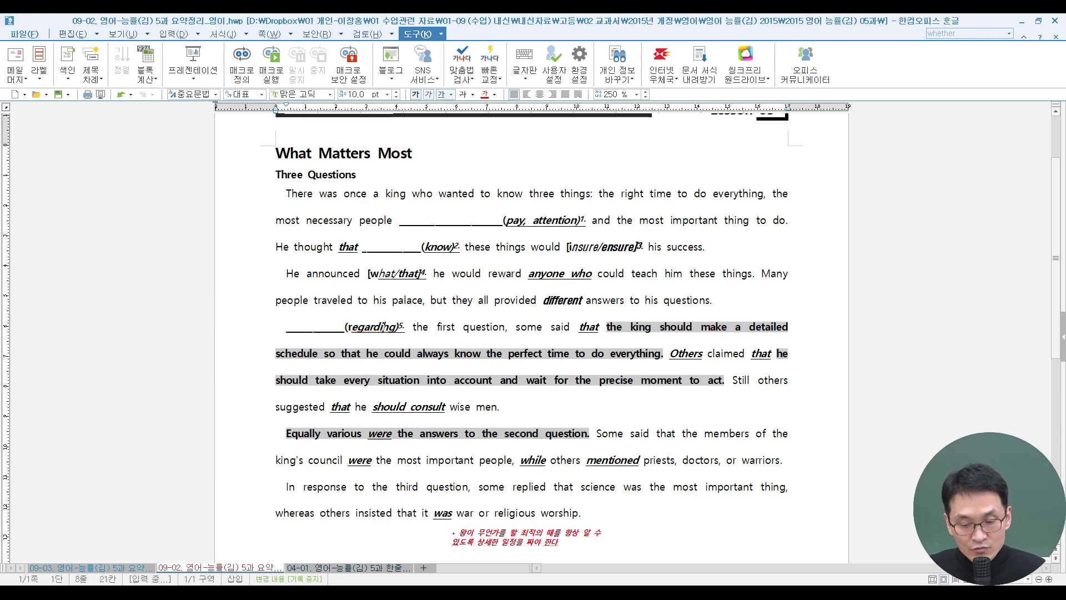
{"action": "key", "text": "Delete"}
{"action": "key", "text": "Delete"}
{"action": "key", "text": "Delete"}
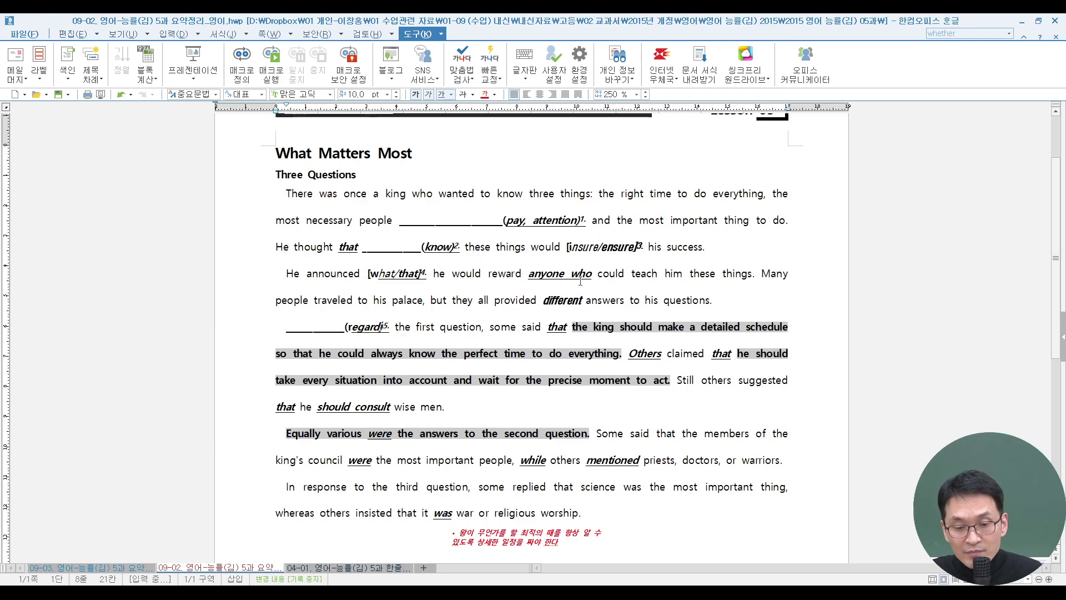
Delete the red Korean annotation box below the last paragraph of the passage
{"action": "scroll", "coordinate": [601, 267], "scroll_direction": "down", "scroll_amount": 2}
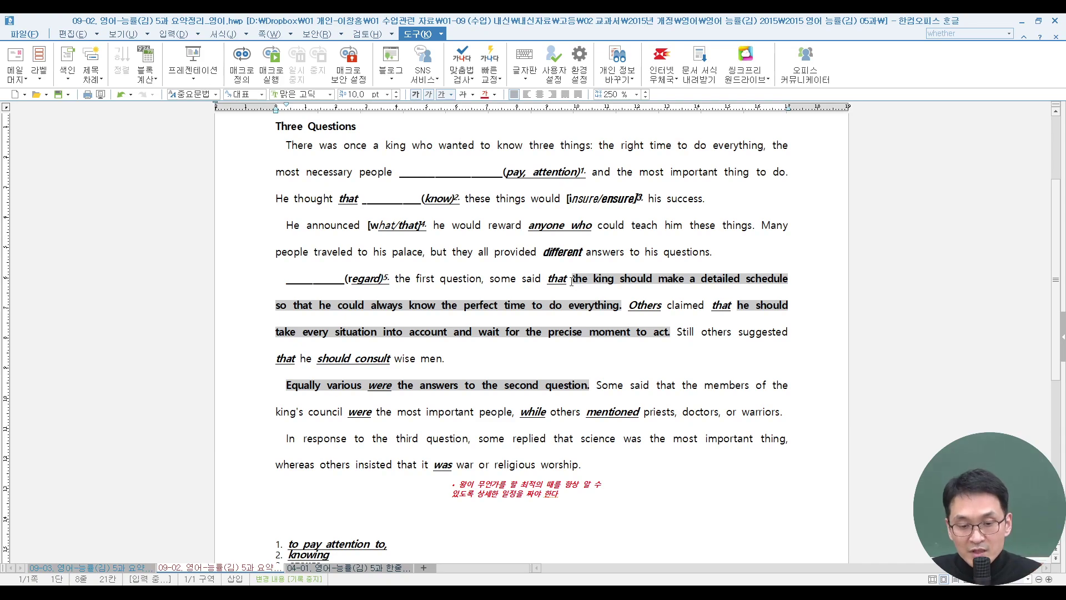
{"action": "left_click_drag", "start_coordinate": [572, 281], "coordinate": [624, 301]}
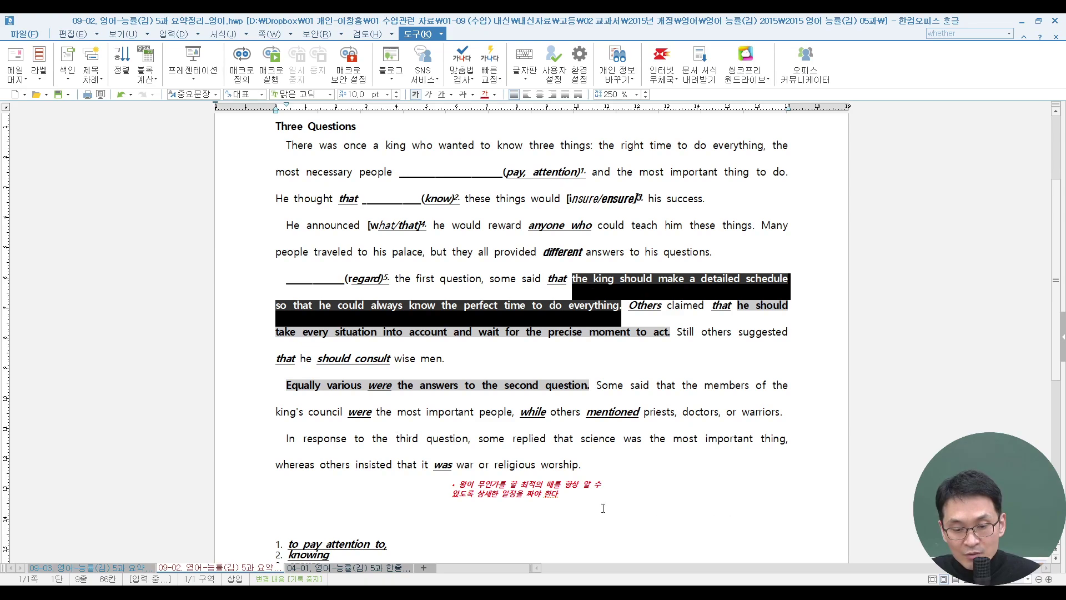
{"action": "left_click", "coordinate": [598, 481]}
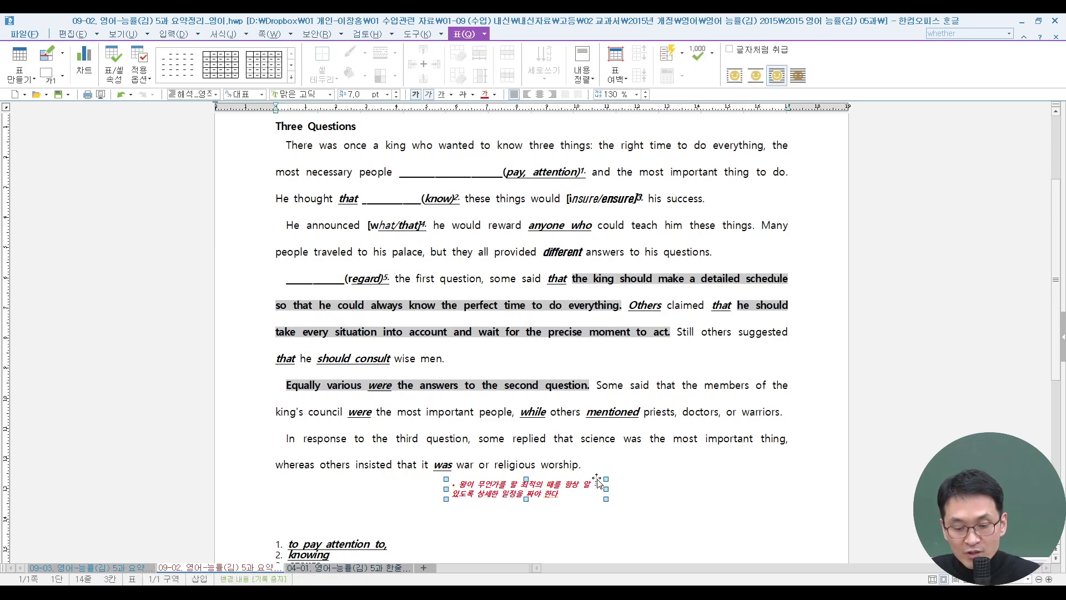
{"action": "key", "text": "Delete"}
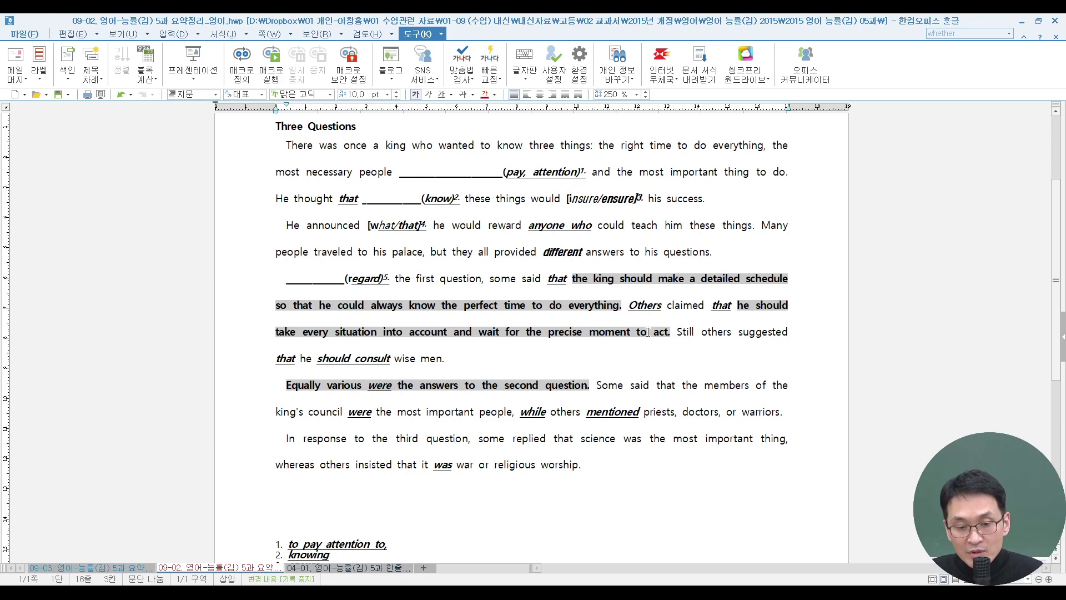
Copy "왕이 무언가를 할 최적의 때를 항상 알 수 있도록 상세한 일정을 짜야 한다" from the 04-01 one-line translation document
{"action": "left_click_drag", "start_coordinate": [573, 278], "coordinate": [623, 302]}
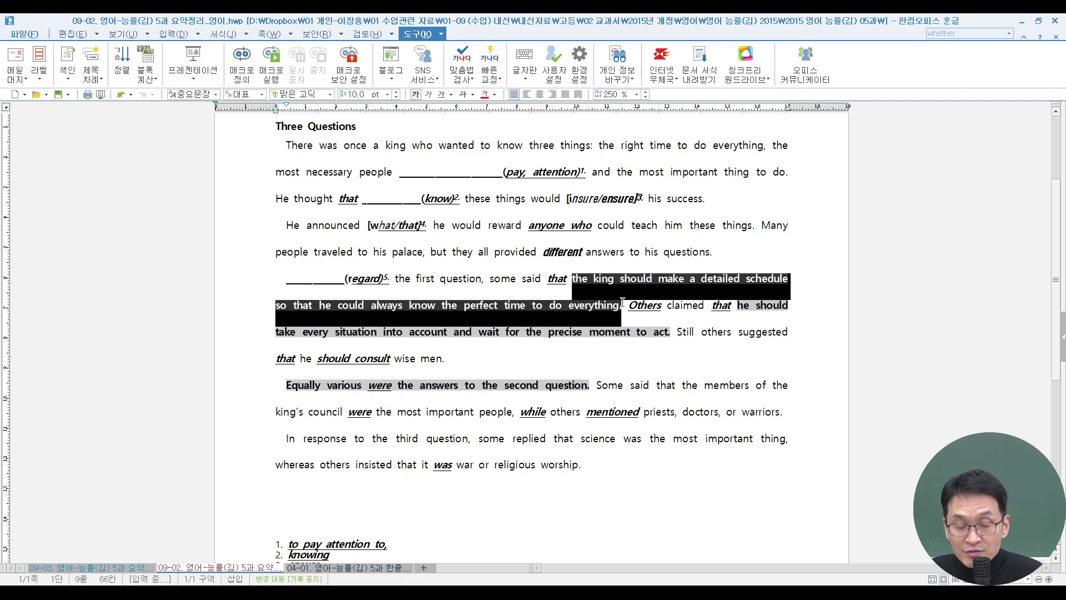
{"action": "left_click", "coordinate": [386, 569]}
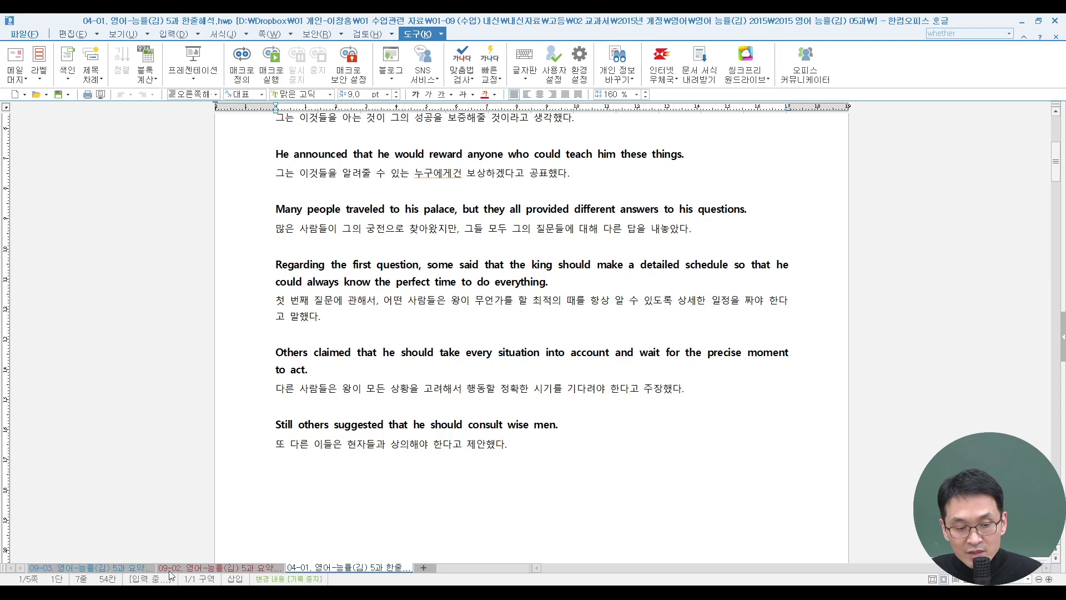
{"action": "left_click", "coordinate": [194, 571]}
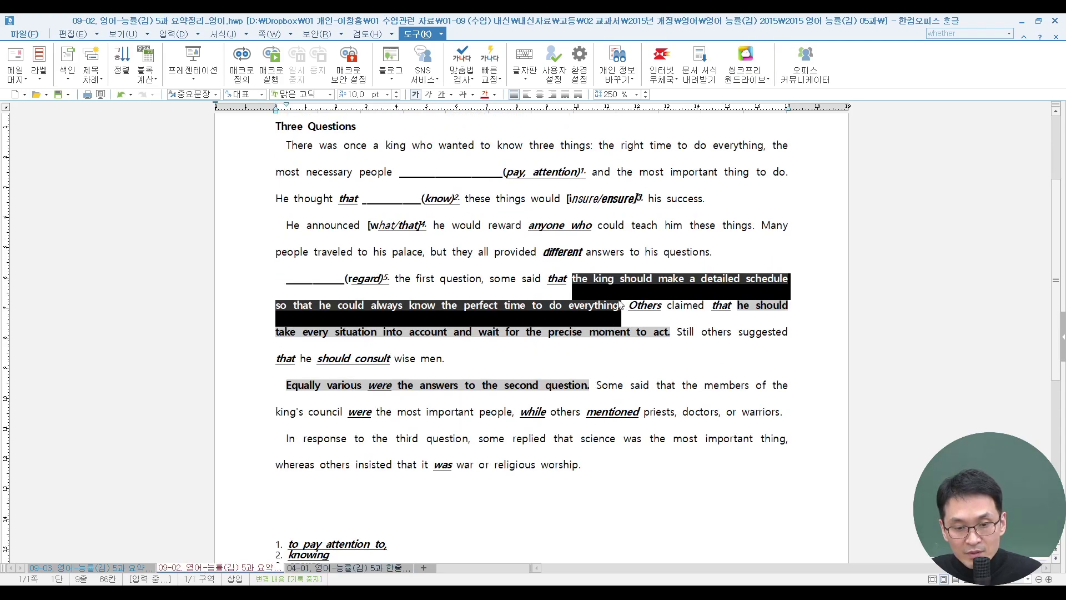
{"action": "left_click", "coordinate": [401, 568]}
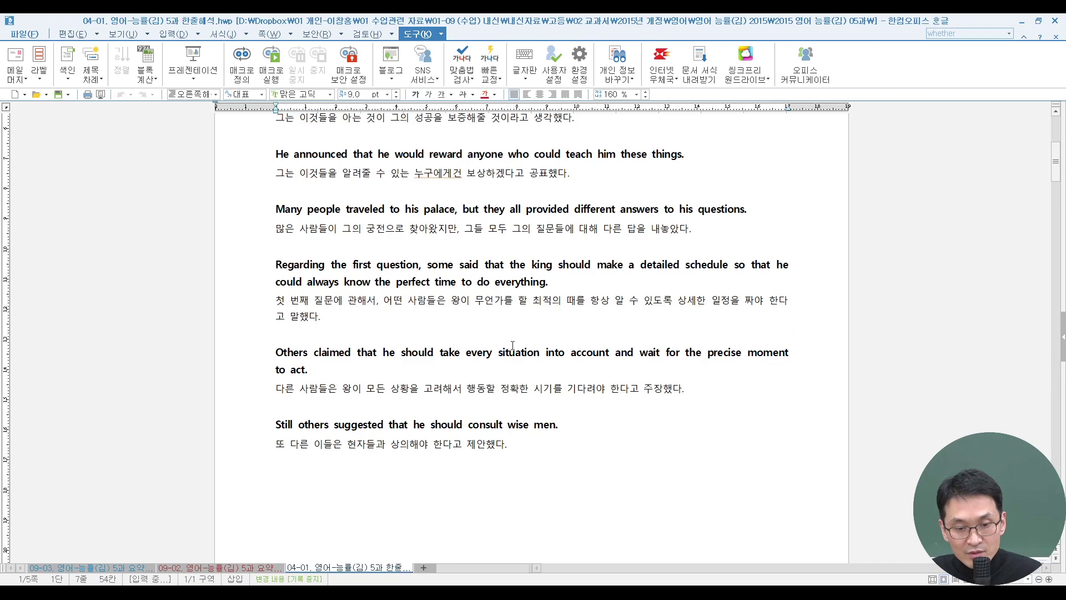
{"action": "left_click", "coordinate": [397, 316]}
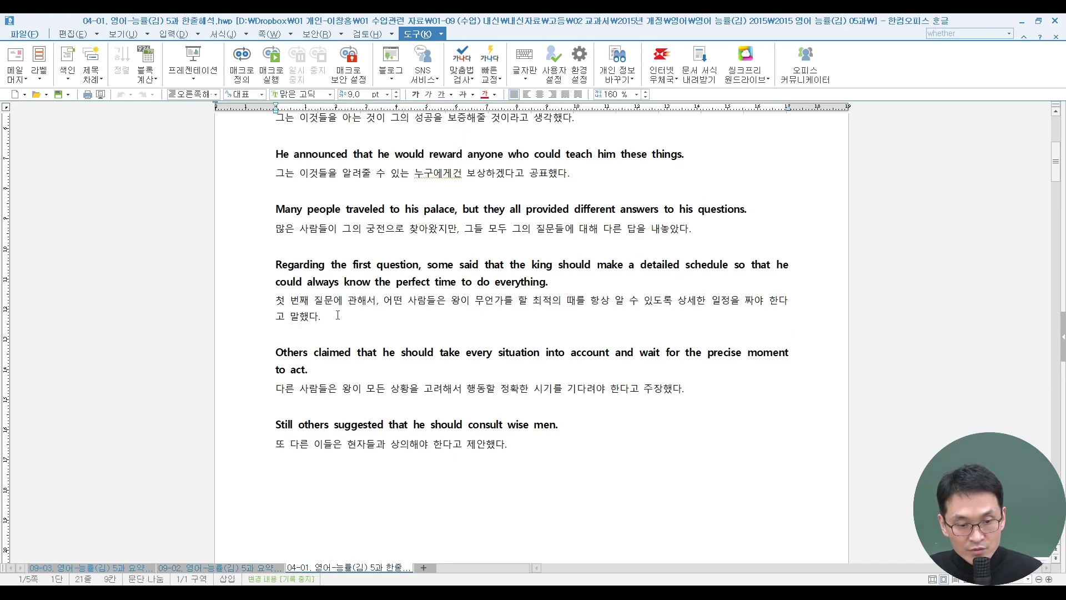
{"action": "left_click_drag", "start_coordinate": [381, 301], "coordinate": [584, 314]}
{"action": "left_click", "coordinate": [517, 351]}
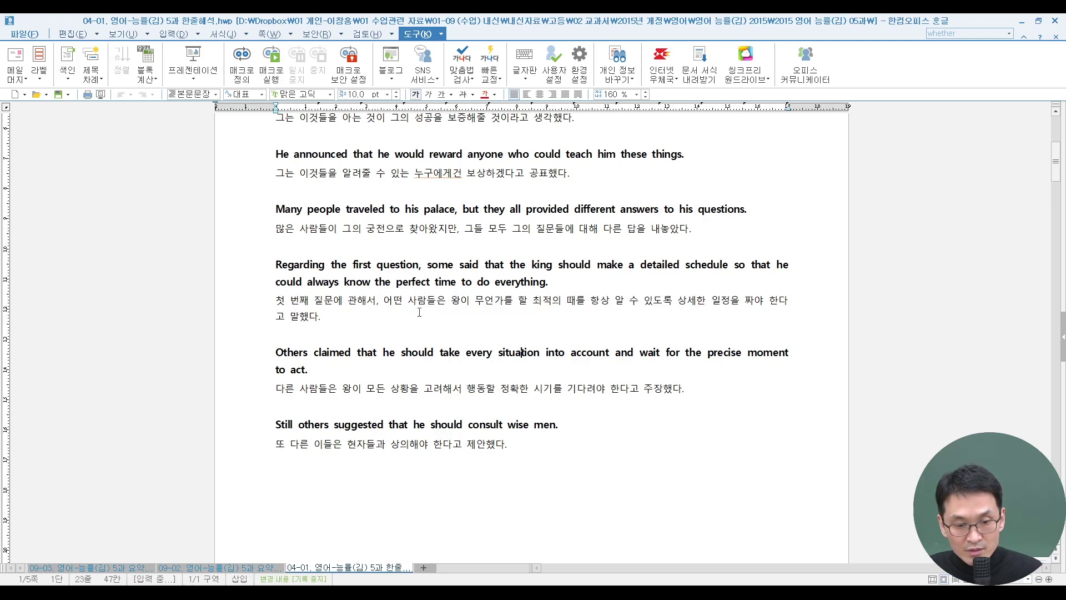
{"action": "left_click_drag", "start_coordinate": [451, 300], "coordinate": [788, 304]}
{"action": "key", "text": "ctrl+c"}
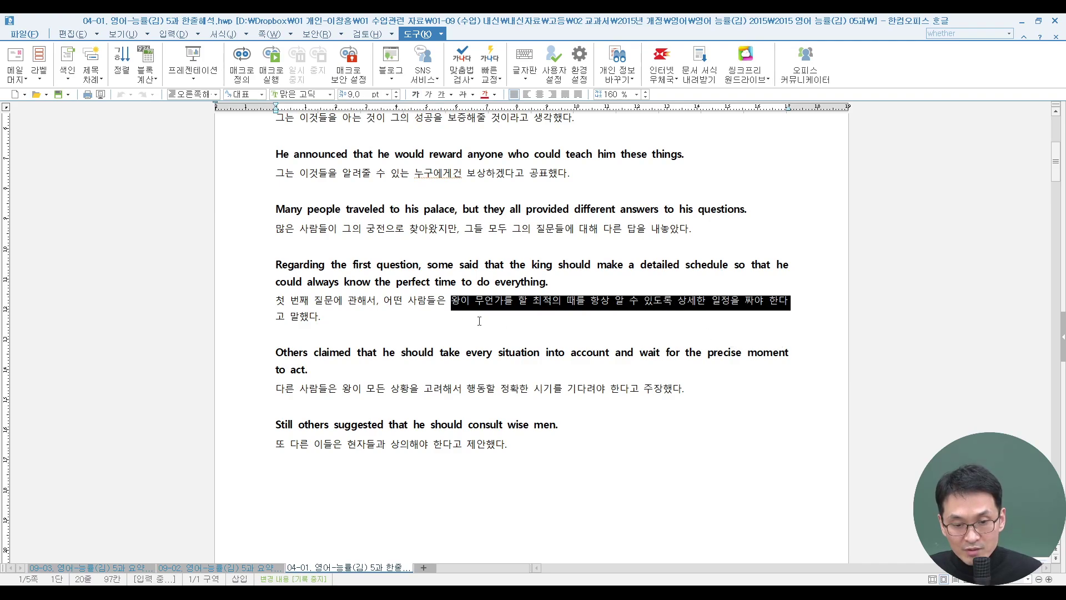
Paste the copied Korean translation into the 09-02 summary document directly before "the king should make a detailed schedule"
{"action": "left_click", "coordinate": [219, 567]}
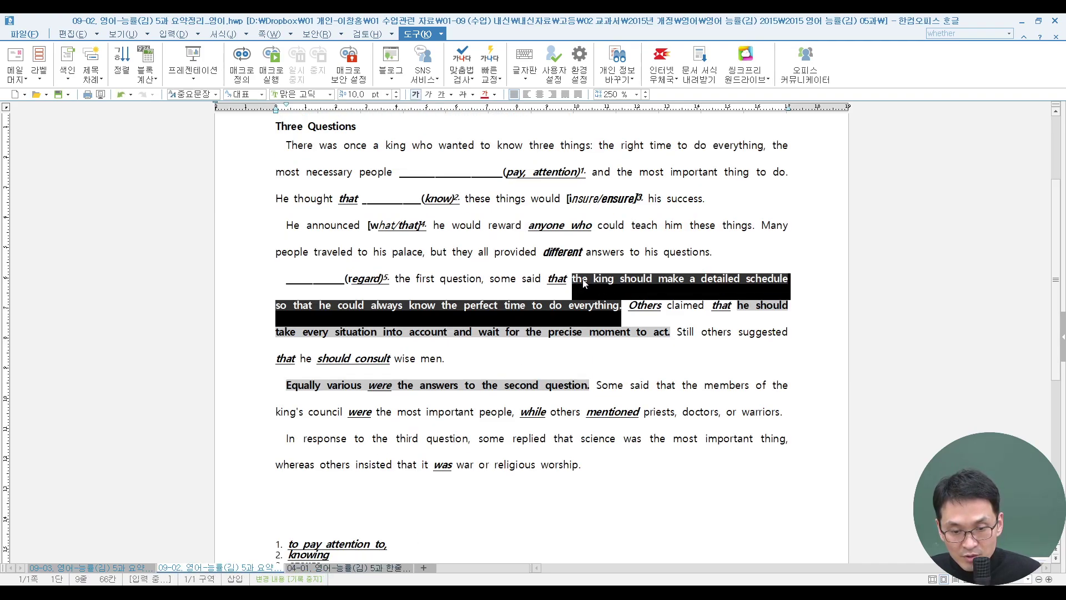
{"action": "left_click", "coordinate": [348, 568]}
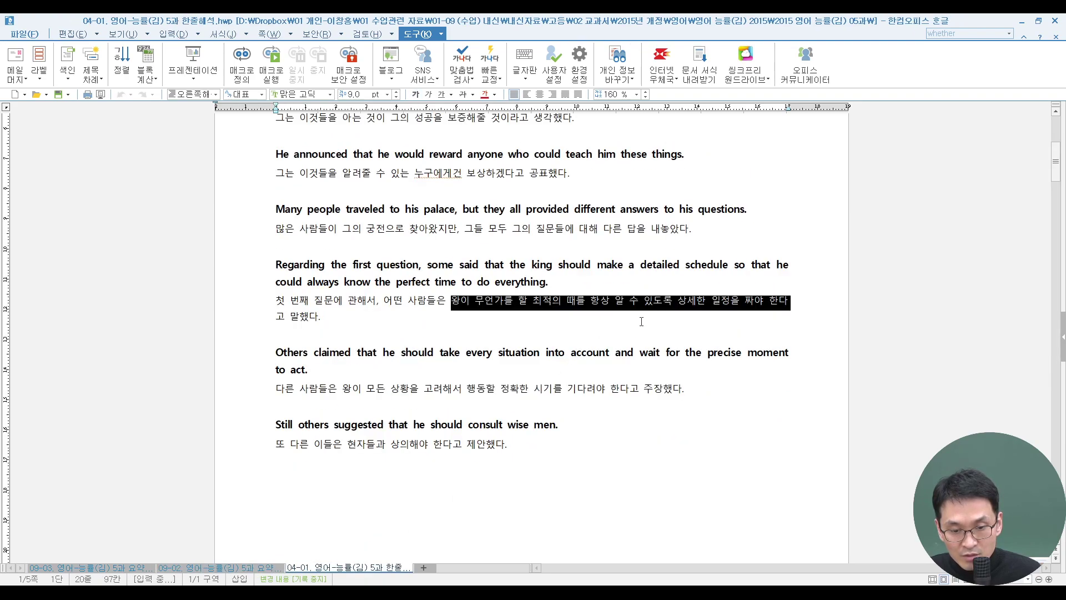
{"action": "left_click", "coordinate": [258, 568]}
{"action": "left_click", "coordinate": [573, 281]}
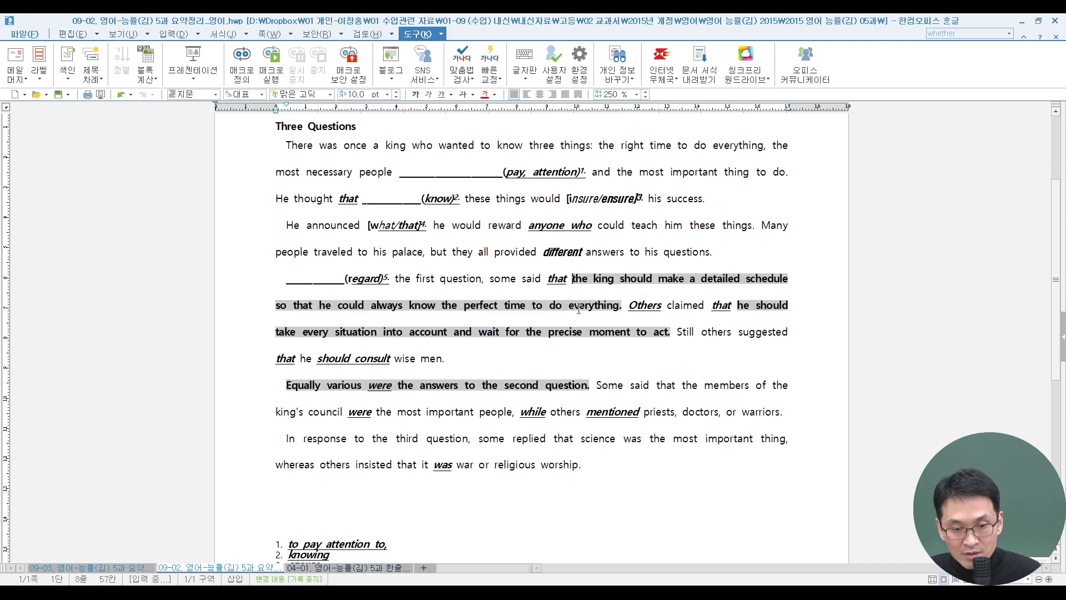
{"action": "key", "text": "ctrl+v"}
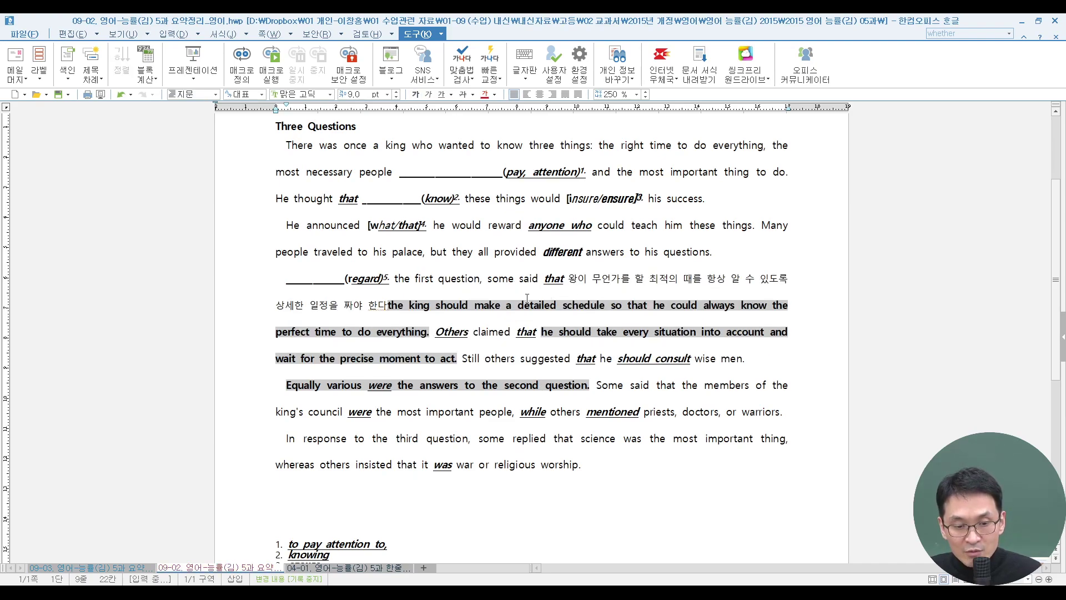
Make the pasted Korean clause bold and underlined
{"action": "left_click", "coordinate": [569, 279], "text": "shift"}
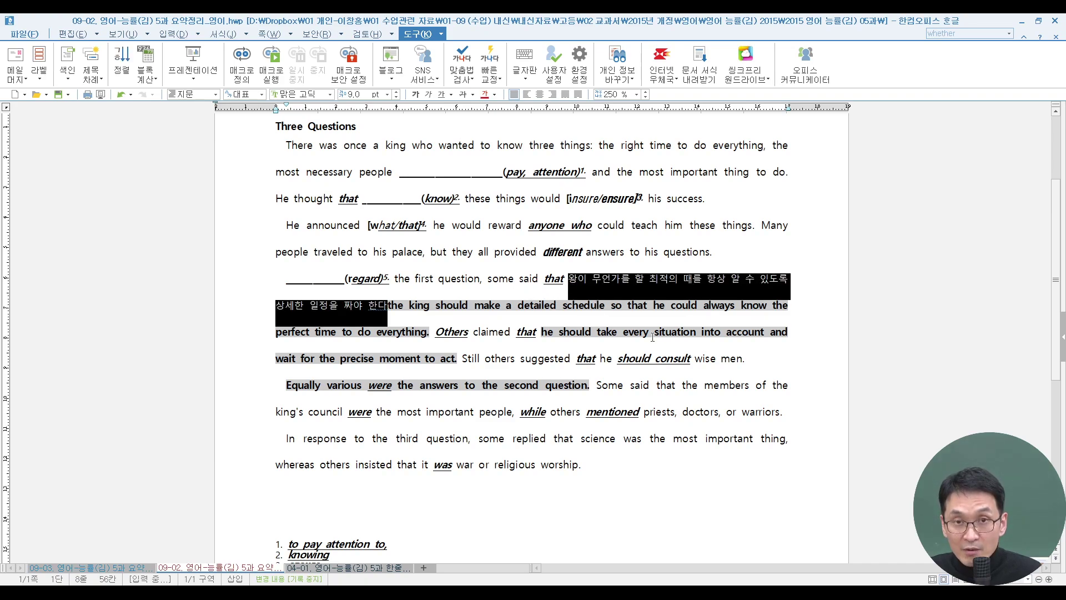
{"action": "key", "text": "ctrl+b"}
{"action": "key", "text": "ctrl+u"}
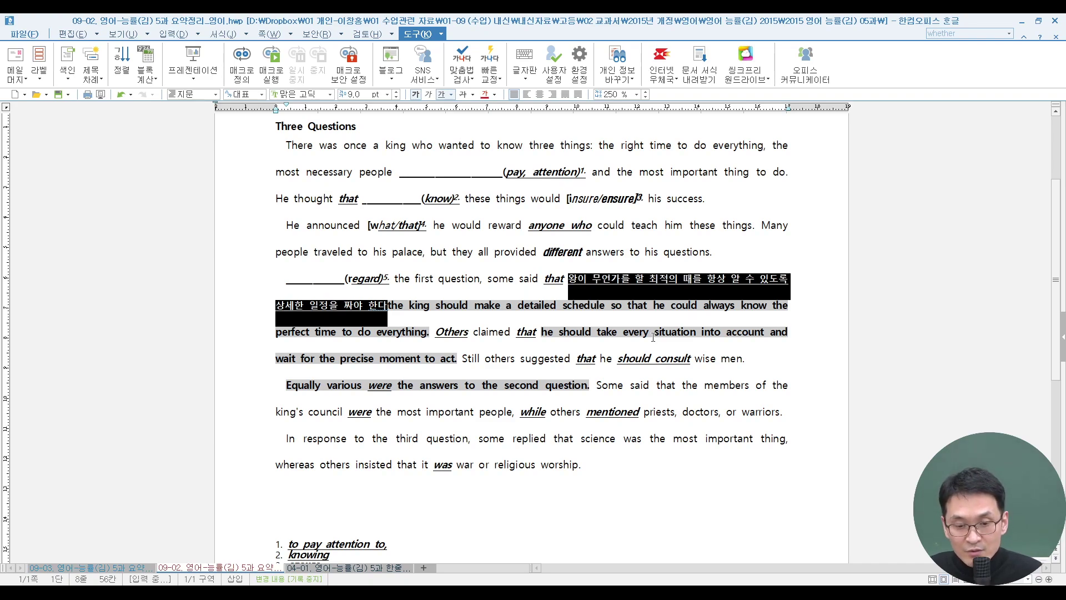
{"action": "key", "text": "Escape"}
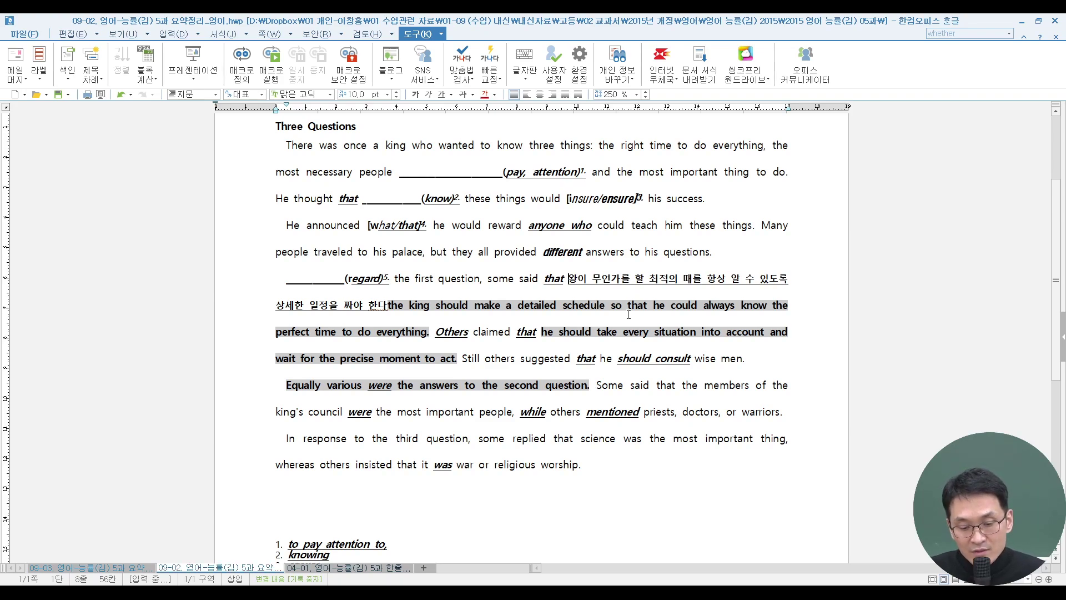
Browse the symbol categories of the Hangul character table for a filled circled number
{"action": "key", "text": "ctrl+F10"}
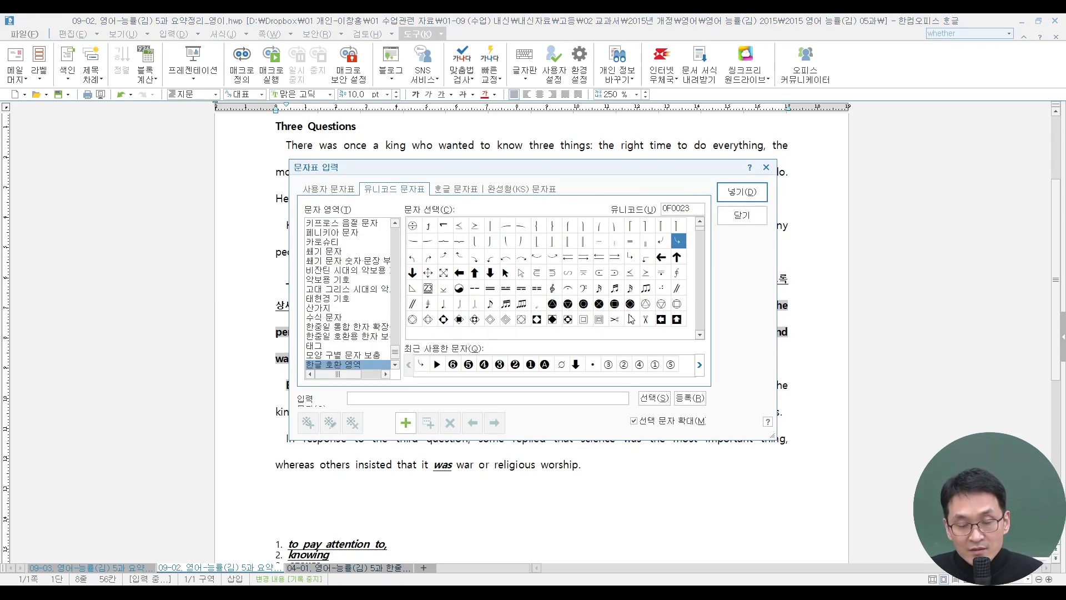
{"action": "left_click", "coordinate": [464, 192]}
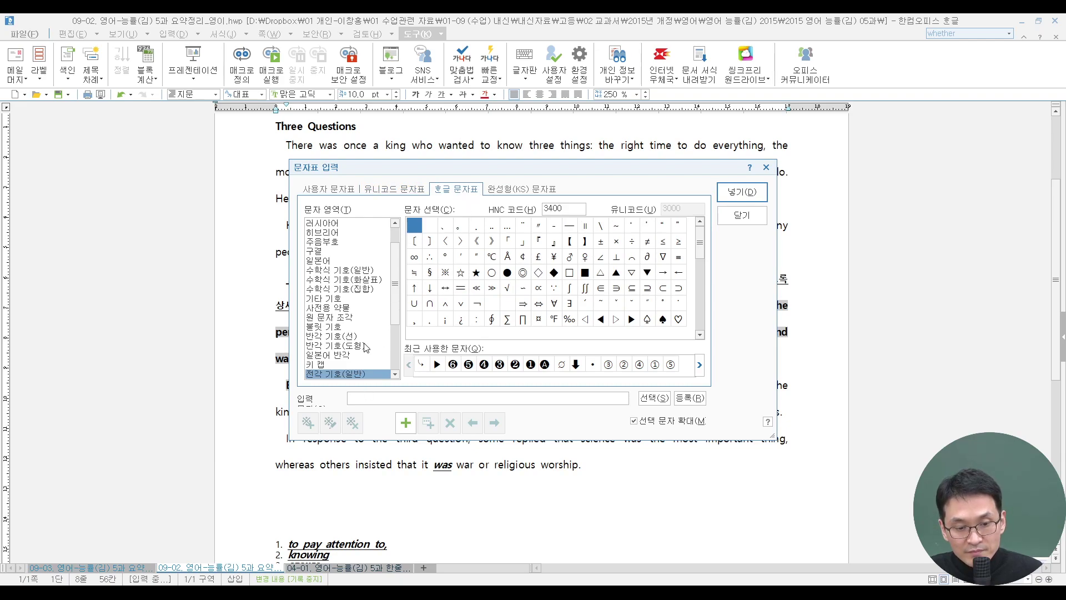
{"action": "left_click", "coordinate": [335, 309]}
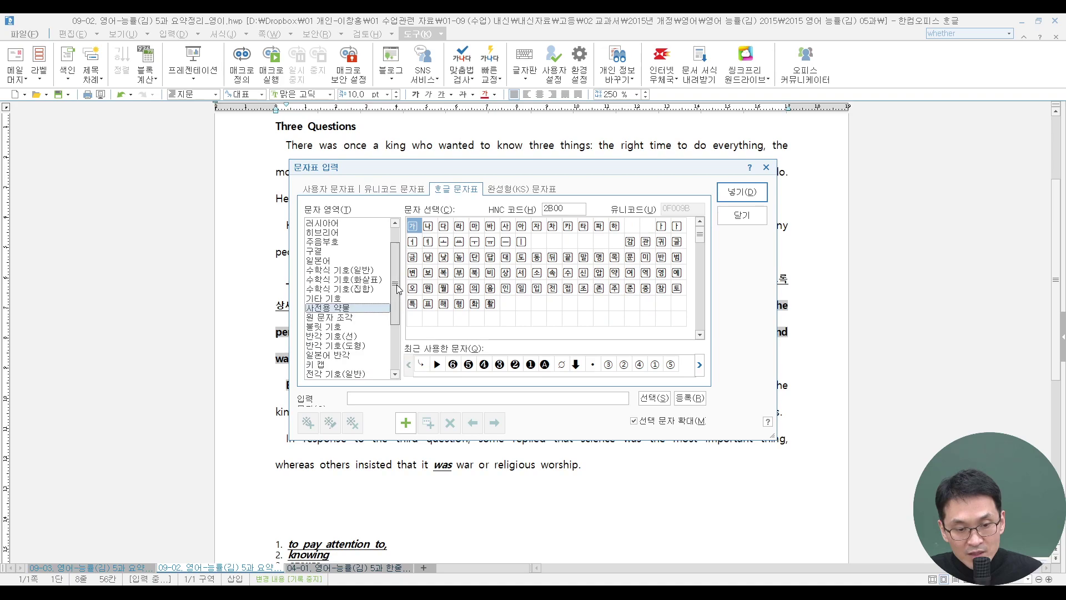
{"action": "left_click_drag", "start_coordinate": [398, 288], "coordinate": [397, 311]}
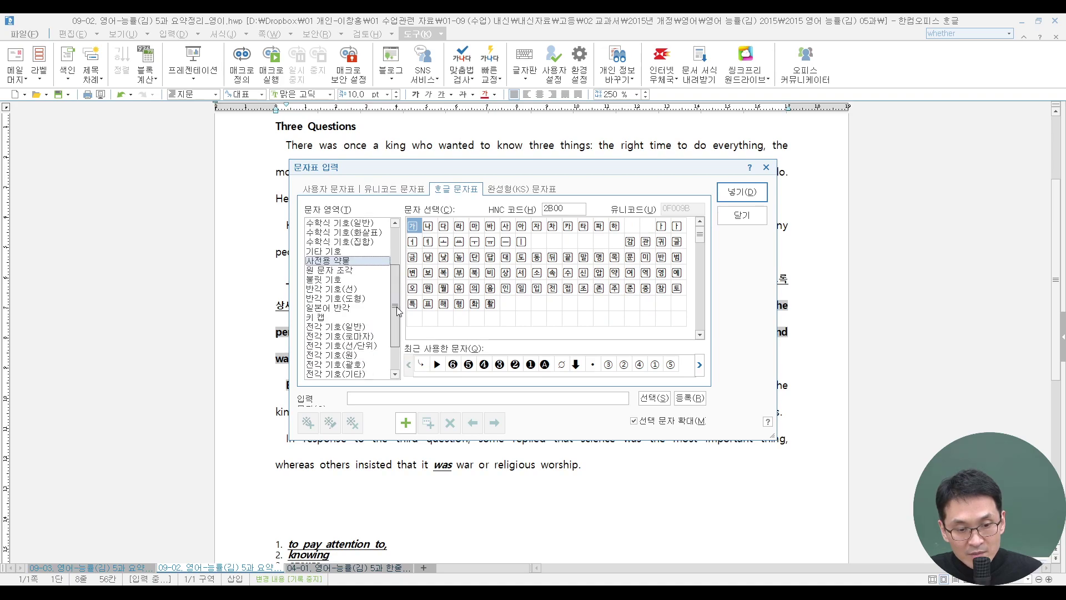
{"action": "left_click", "coordinate": [359, 328]}
{"action": "left_click", "coordinate": [365, 244]}
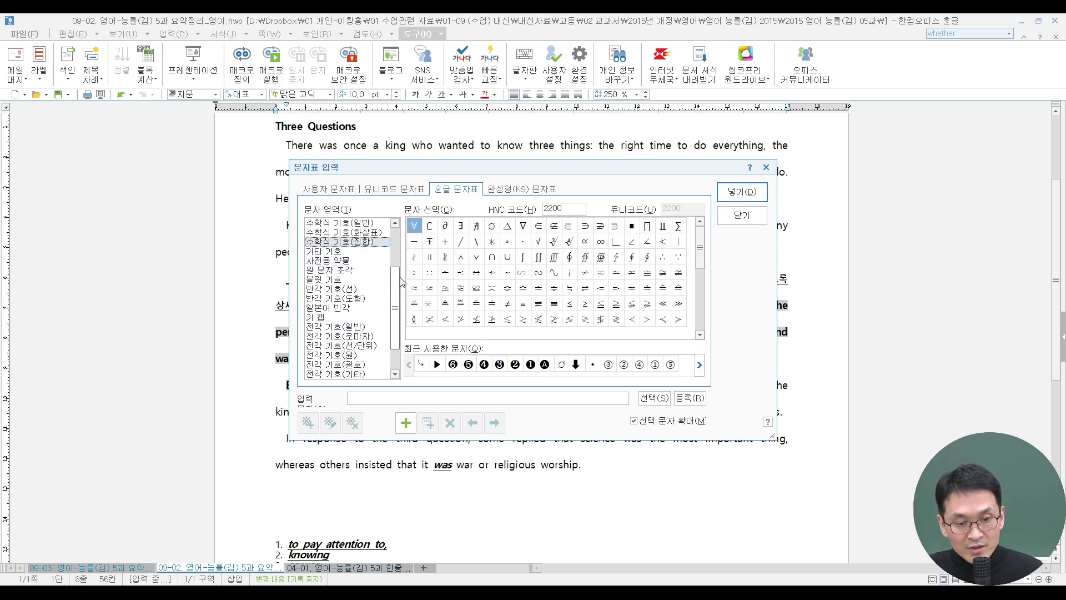
{"action": "left_click_drag", "start_coordinate": [393, 269], "coordinate": [391, 252]}
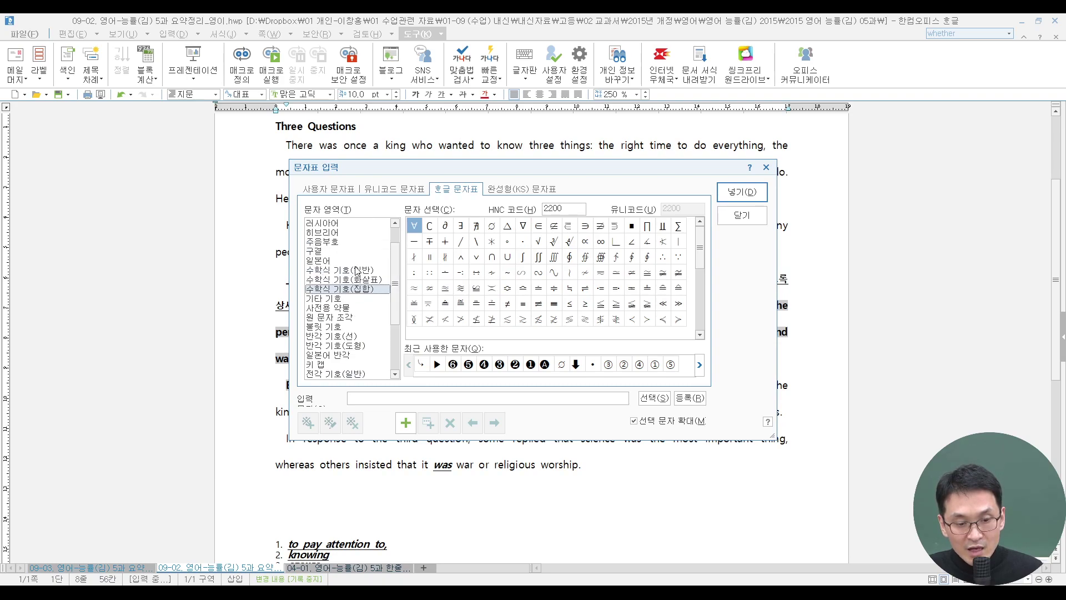
{"action": "left_click", "coordinate": [361, 299]}
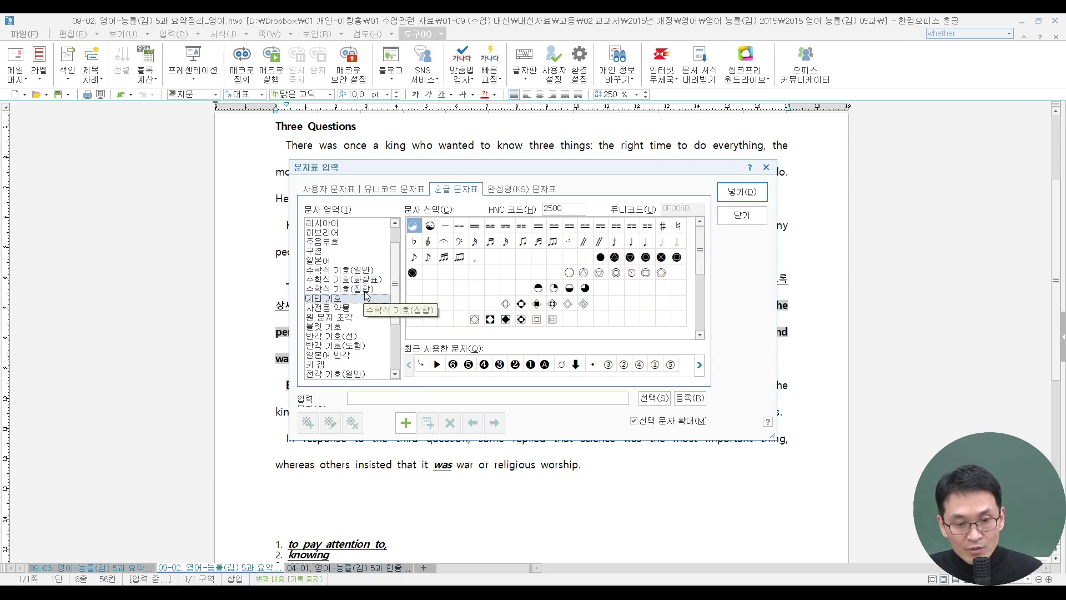
{"action": "left_click", "coordinate": [365, 290]}
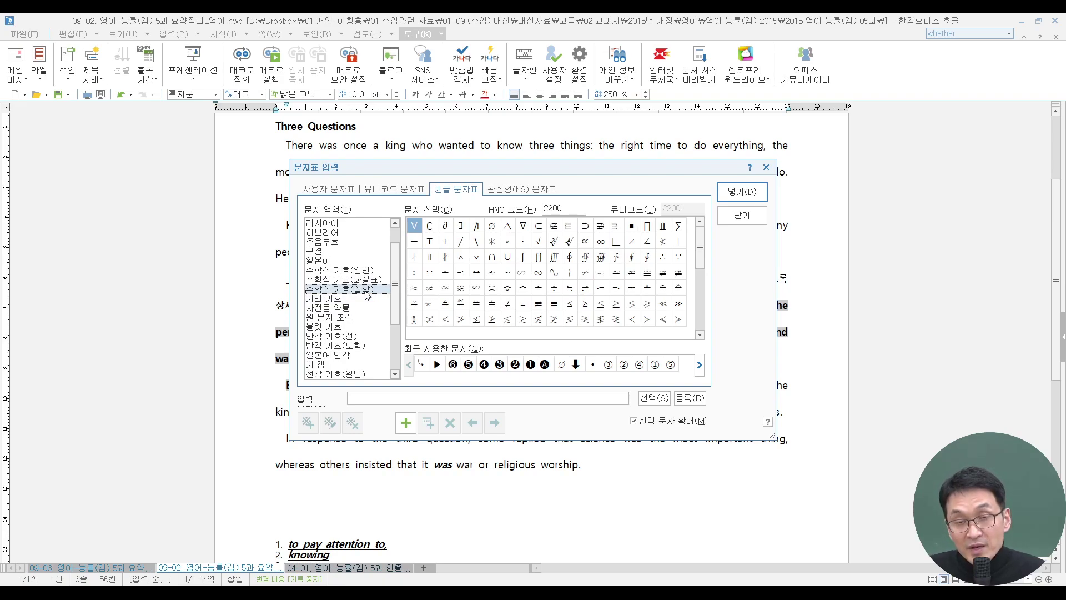
{"action": "scroll", "coordinate": [366, 296], "scroll_direction": "up", "scroll_amount": 1}
{"action": "key", "text": "Home"}
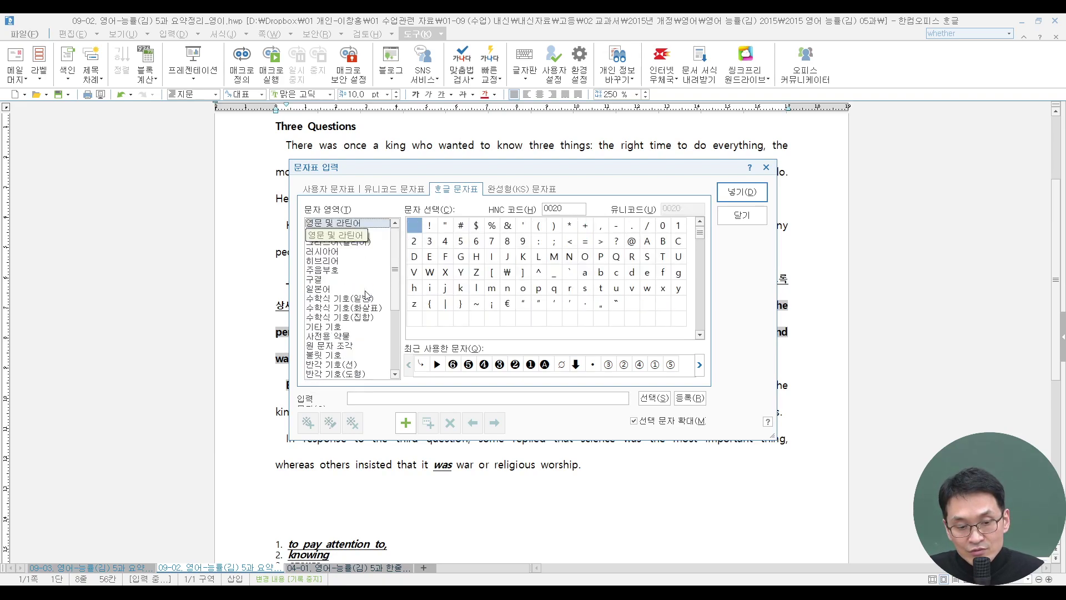
{"action": "left_click", "coordinate": [473, 229]}
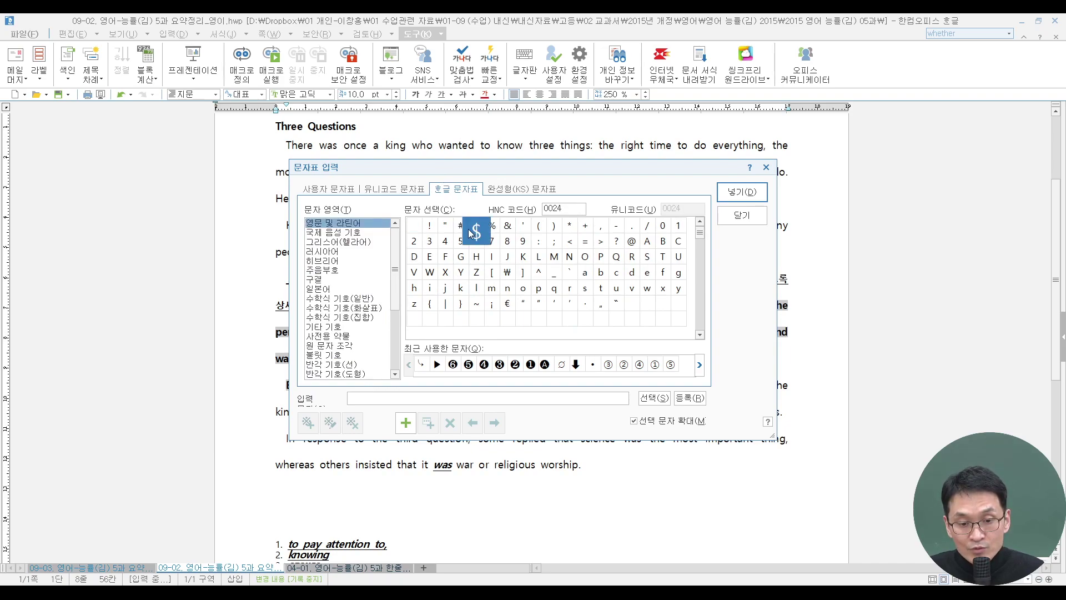
{"action": "left_click", "coordinate": [351, 242]}
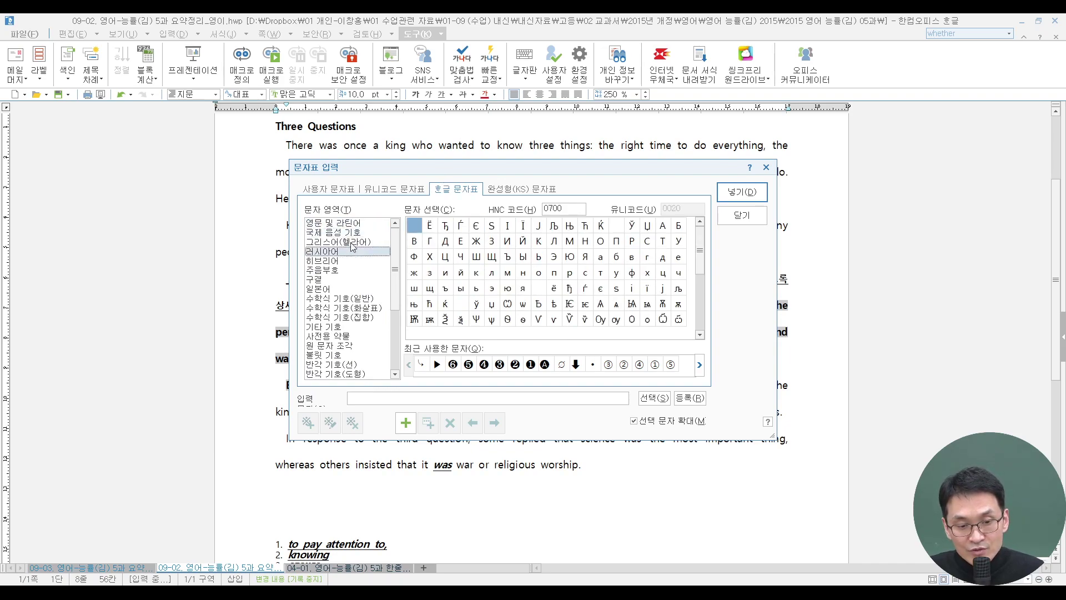
{"action": "left_click", "coordinate": [549, 229]}
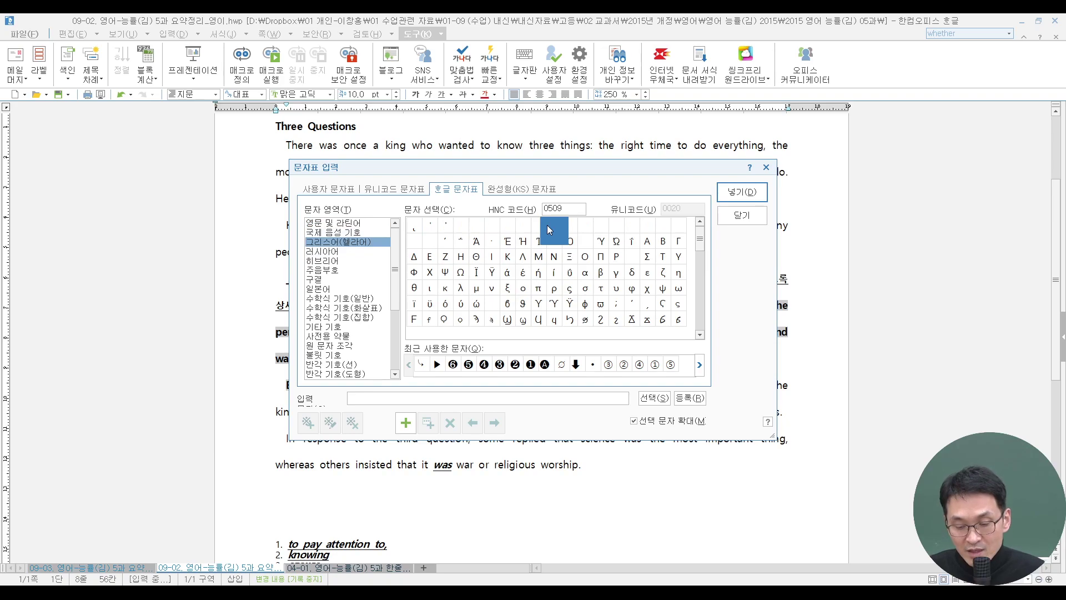
{"action": "key", "text": "Page_Down"}
{"action": "key", "text": "Page_Down"}
{"action": "key", "text": "Page_Down"}
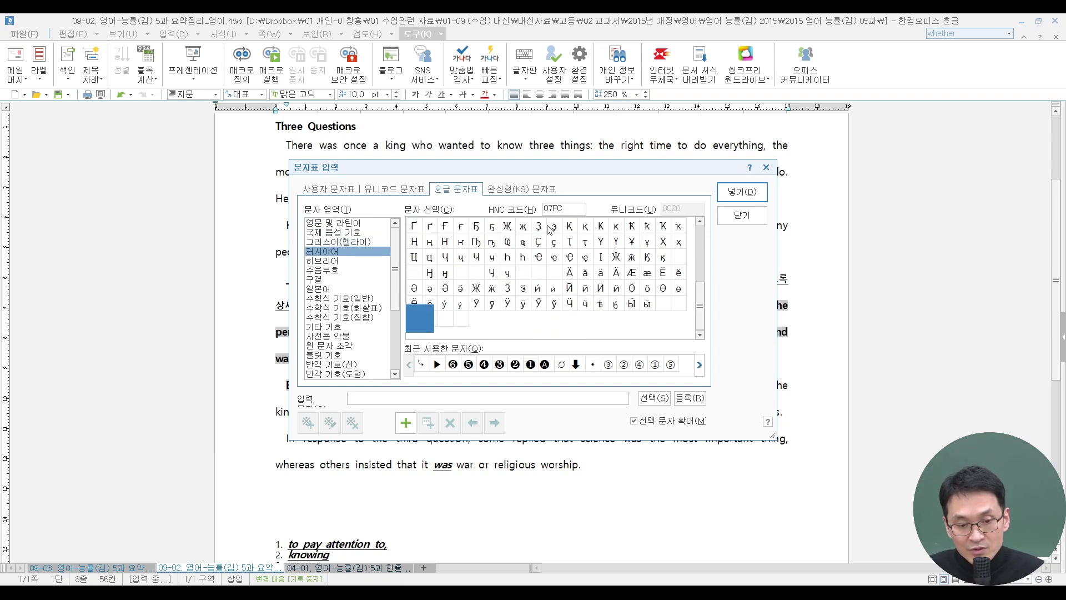
{"action": "key", "text": "Page_Down"}
{"action": "key", "text": "Page_Down"}
{"action": "key", "text": "Page_Down"}
{"action": "key", "text": "Page_Down"}
{"action": "key", "text": "Page_Down"}
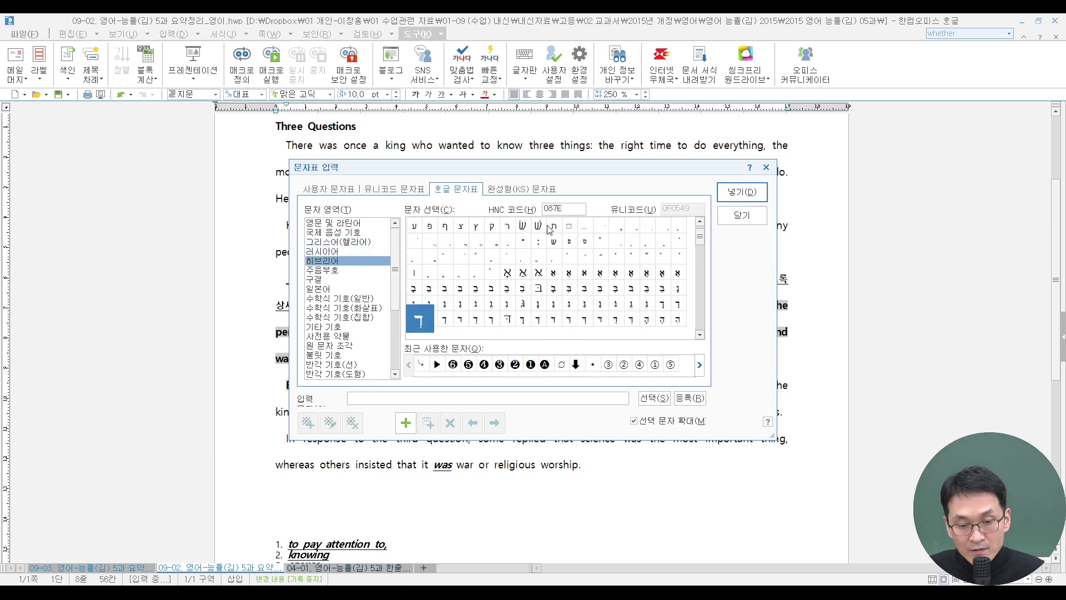
{"action": "key", "text": "Page_Down"}
{"action": "key", "text": "Page_Down"}
{"action": "key", "text": "Page_Down"}
{"action": "key", "text": "Page_Down"}
{"action": "key", "text": "Page_Down"}
{"action": "key", "text": "Page_Down"}
{"action": "key", "text": "Page_Down"}
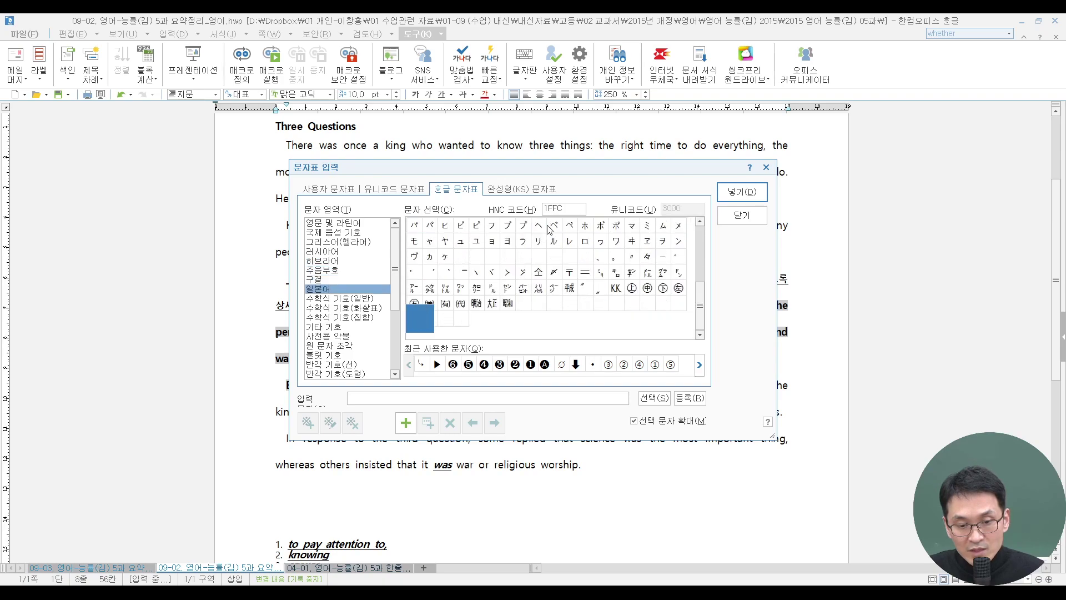
{"action": "key", "text": "Page_Down"}
{"action": "key", "text": "Page_Down"}
{"action": "key", "text": "Page_Down"}
{"action": "key", "text": "Page_Down"}
{"action": "key", "text": "Page_Down"}
{"action": "key", "text": "Page_Down"}
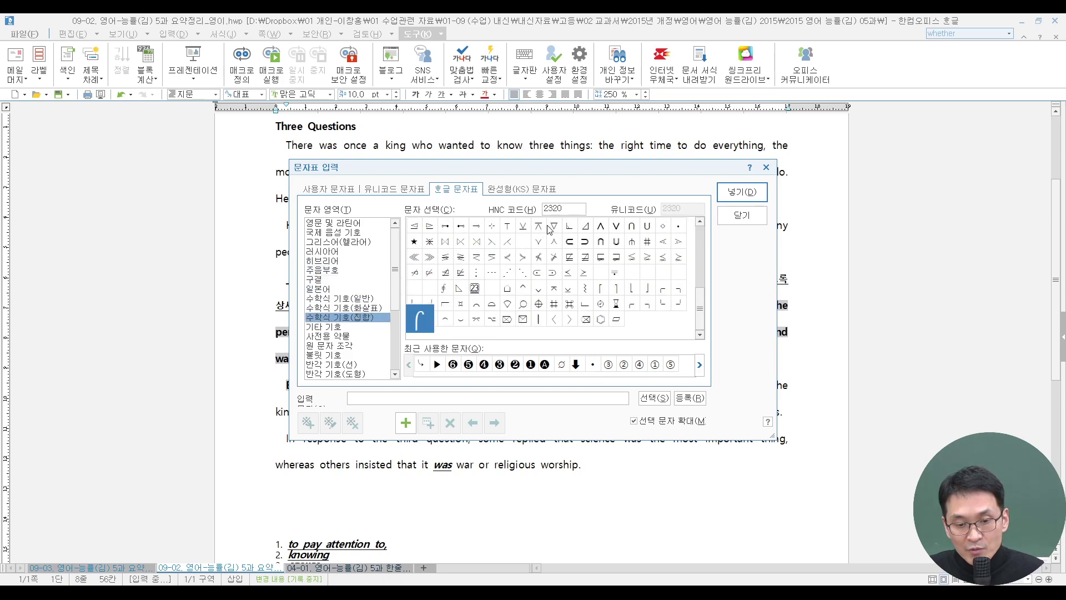
{"action": "key", "text": "Page_Down"}
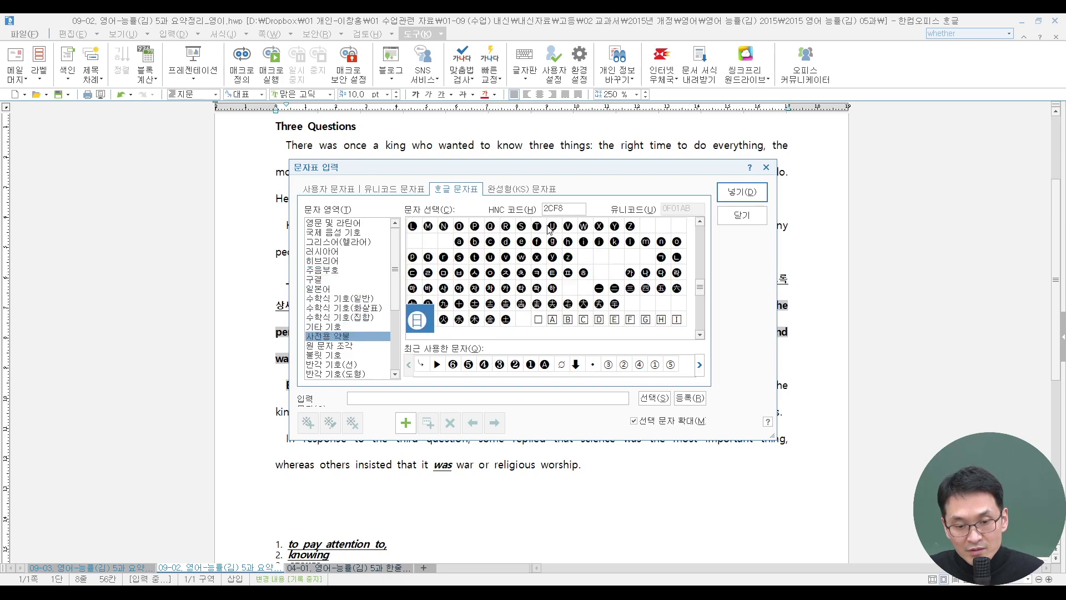
{"action": "key", "text": "Page_Down"}
{"action": "key", "text": "Page_Down"}
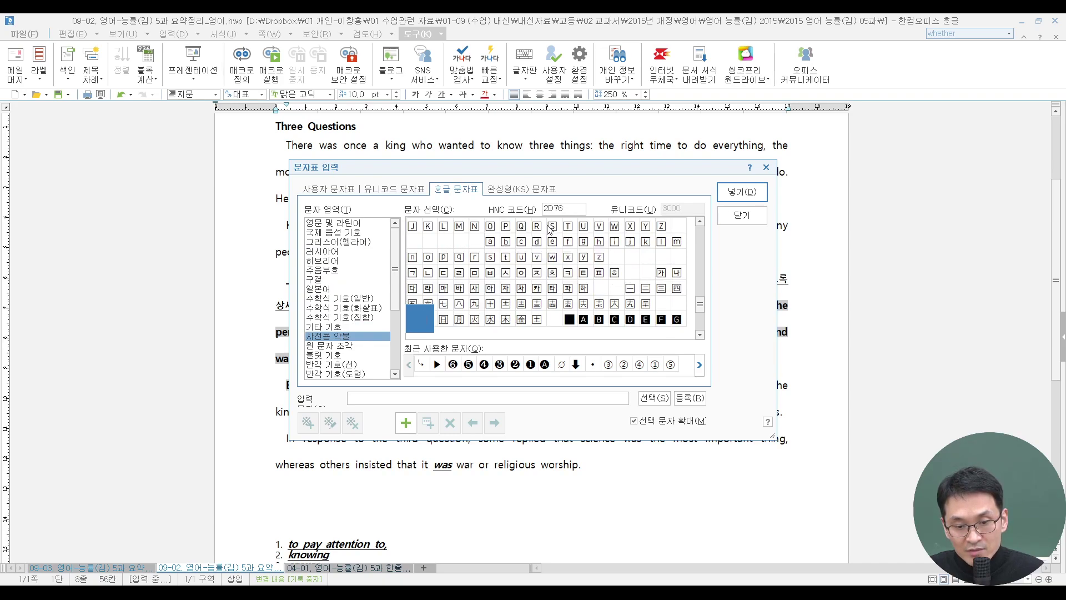
Insert the symbol ❶ from the 원 문자 조각 character set directly before the underlined Korean clause
{"action": "key", "text": "Page_Down"}
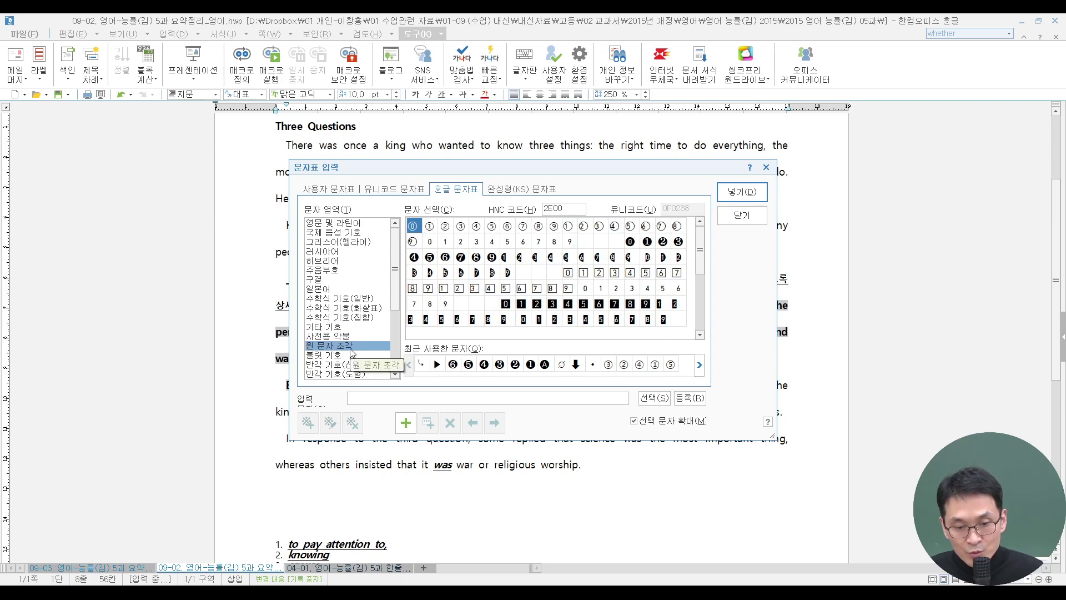
{"action": "left_click", "coordinate": [647, 242]}
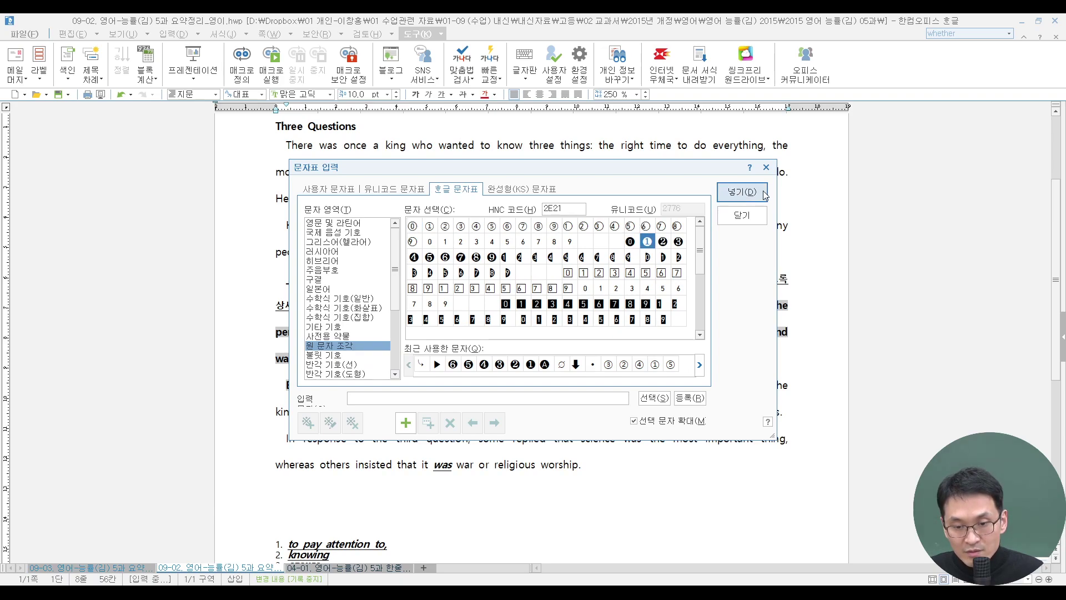
{"action": "key", "text": "Return"}
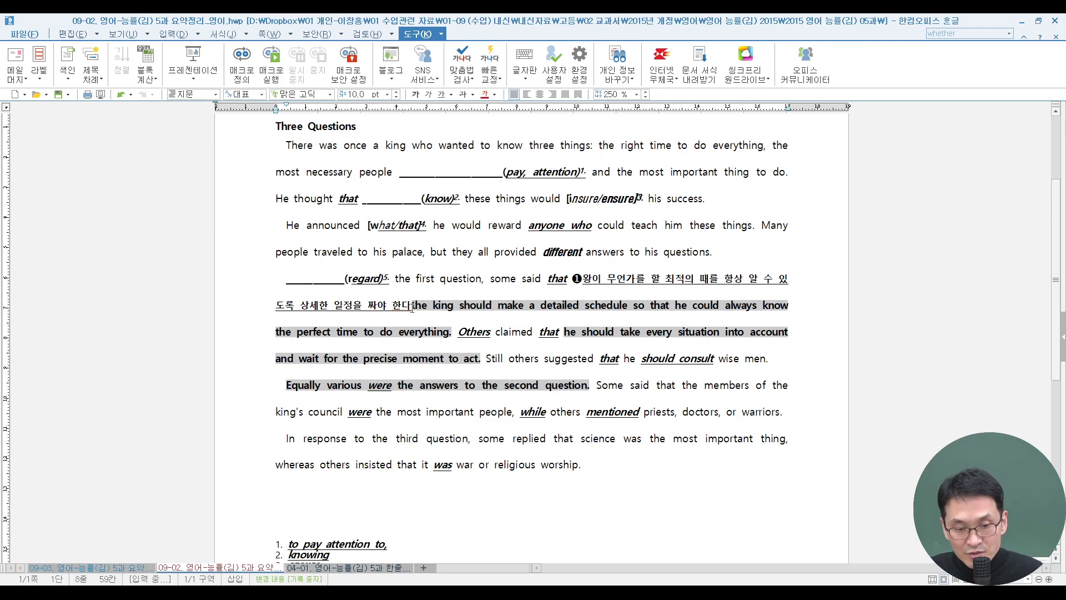
Copy and delete "the king should make a detailed schedule ... to do everything." and end the Korean clause with a period
{"action": "left_click_drag", "start_coordinate": [412, 307], "coordinate": [452, 336]}
{"action": "key", "text": "ctrl+c"}
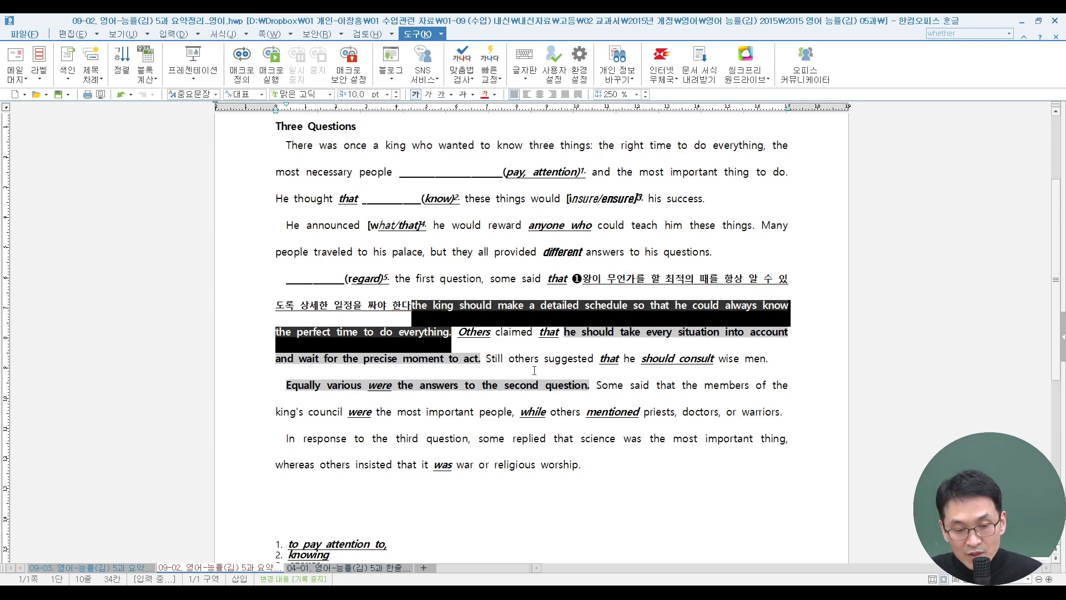
{"action": "key", "text": "Delete"}
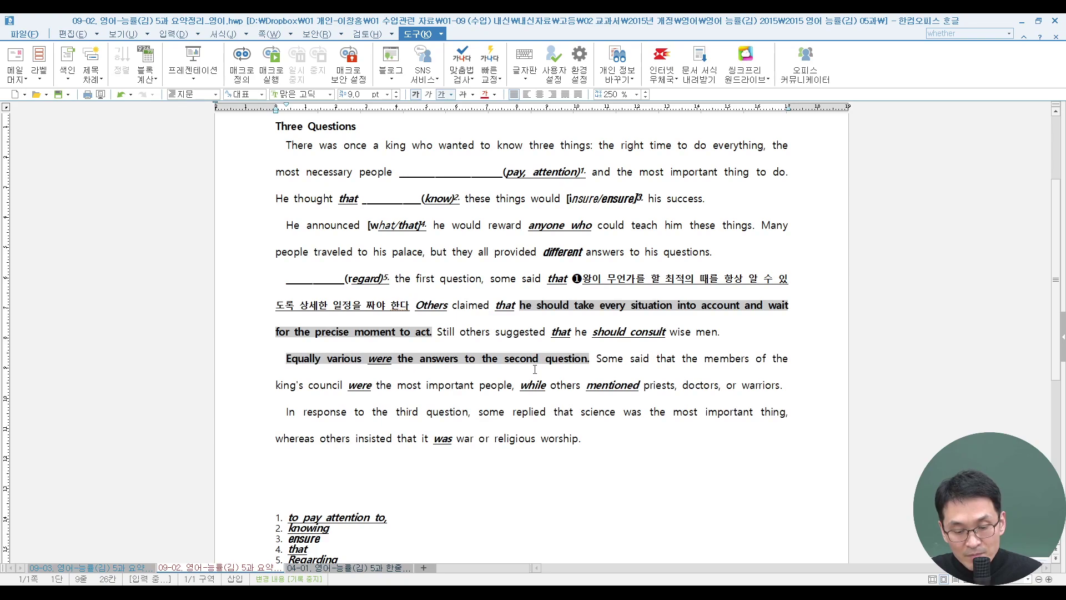
{"action": "type", "text": "."}
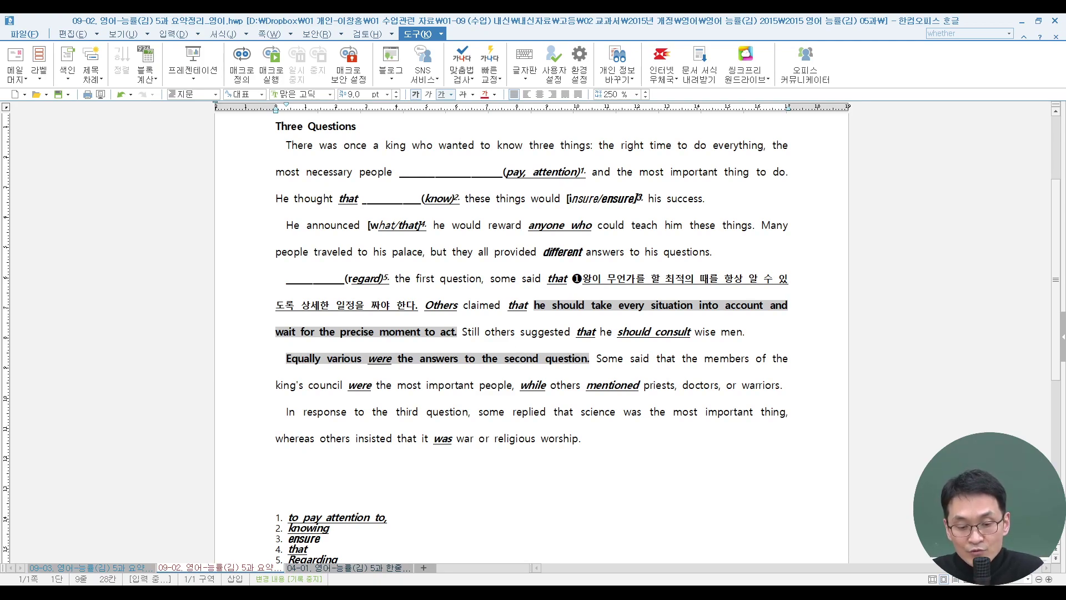
Switch to the Excel workbook 프로그램_어순배열 and paste the copied English sentence into the 원문 cell C2
{"action": "mouse_move", "coordinate": [427, 596]}
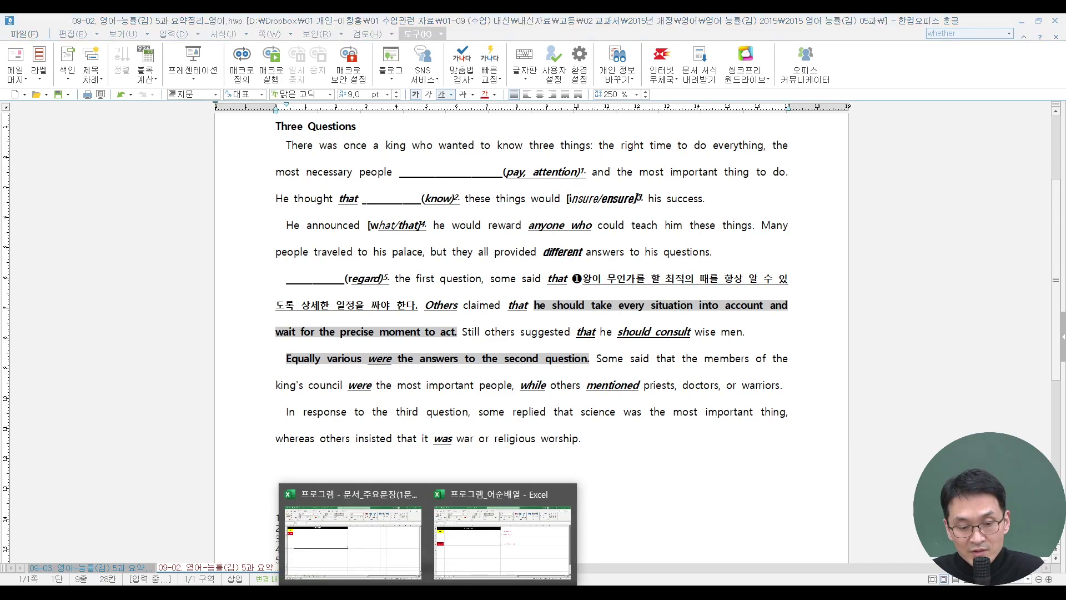
{"action": "left_click", "coordinate": [476, 537]}
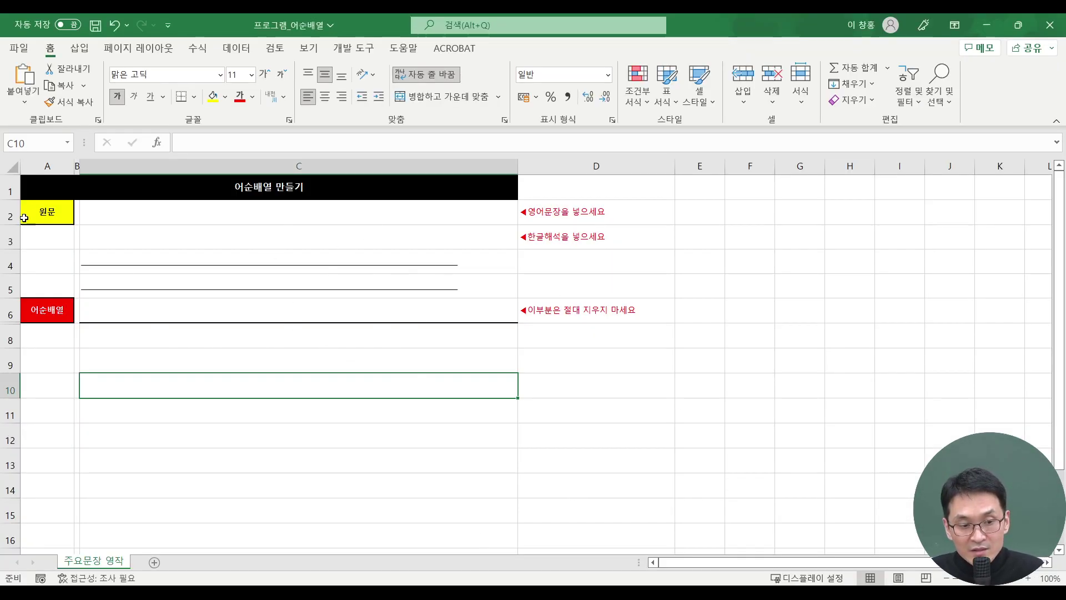
{"action": "left_click", "coordinate": [221, 208]}
{"action": "key", "text": "ctrl+v"}
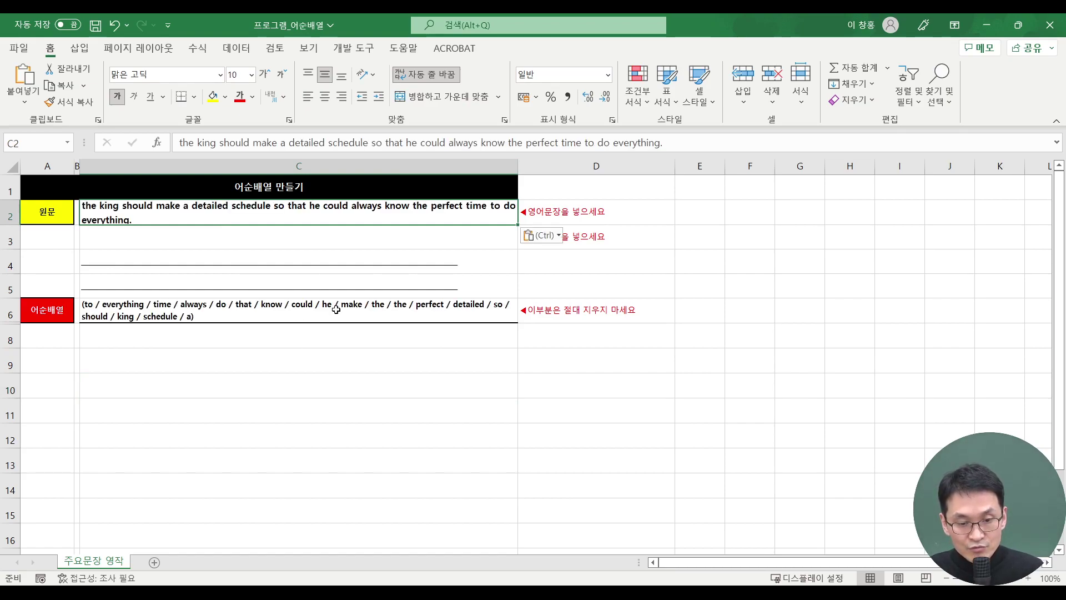
{"action": "left_click", "coordinate": [382, 409]}
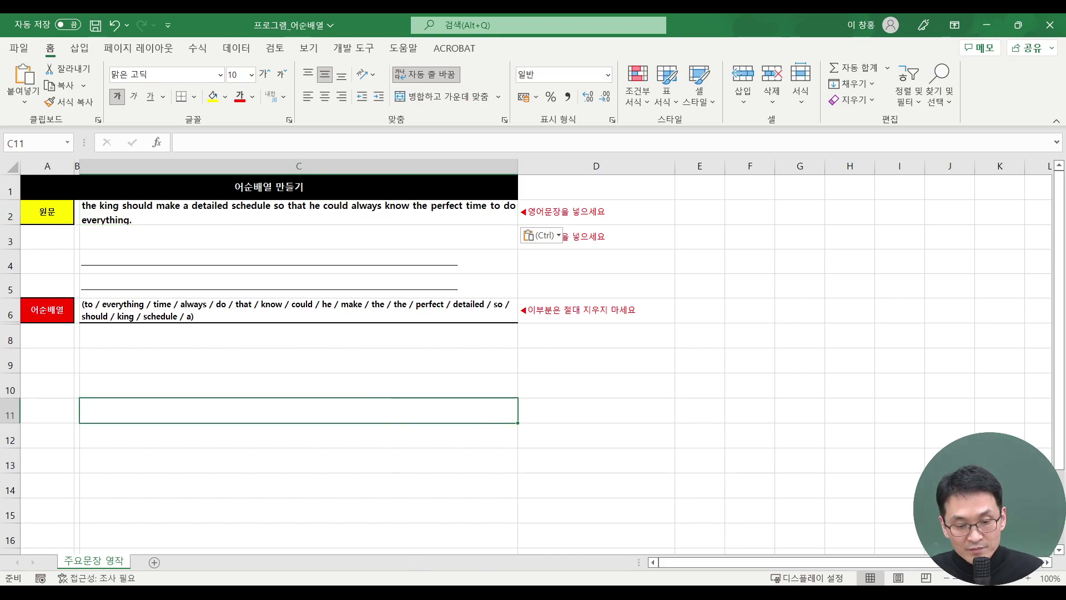
Back in the 09-02 Hangul document, apply the 바탕글 style to the line below the passage and push the answer notes to the next page
{"action": "key", "text": "alt+Tab"}
{"action": "left_click", "coordinate": [421, 462]}
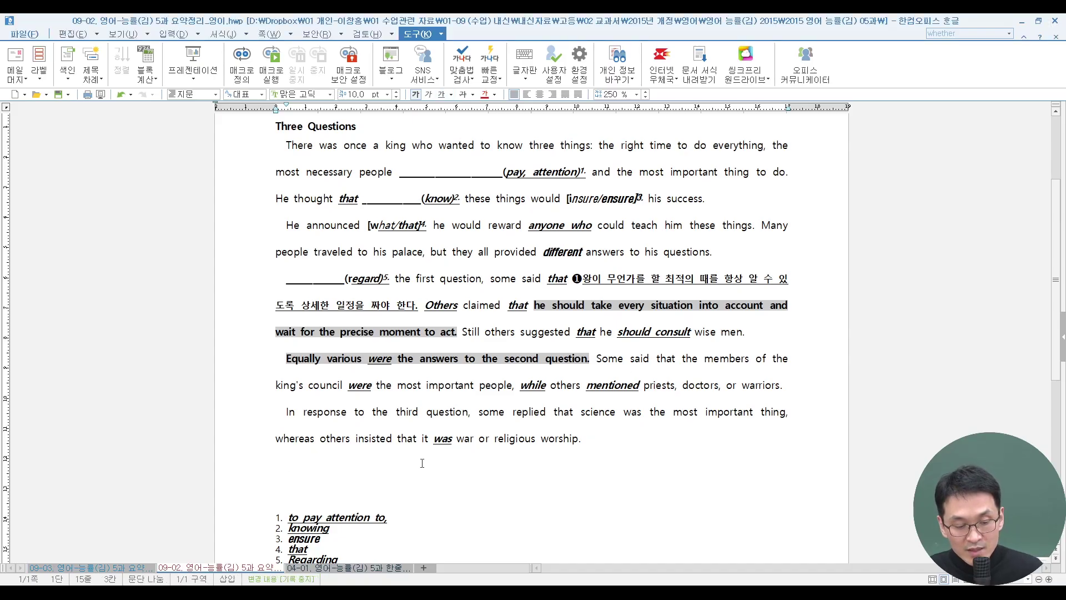
{"action": "key", "text": "ctrl+z"}
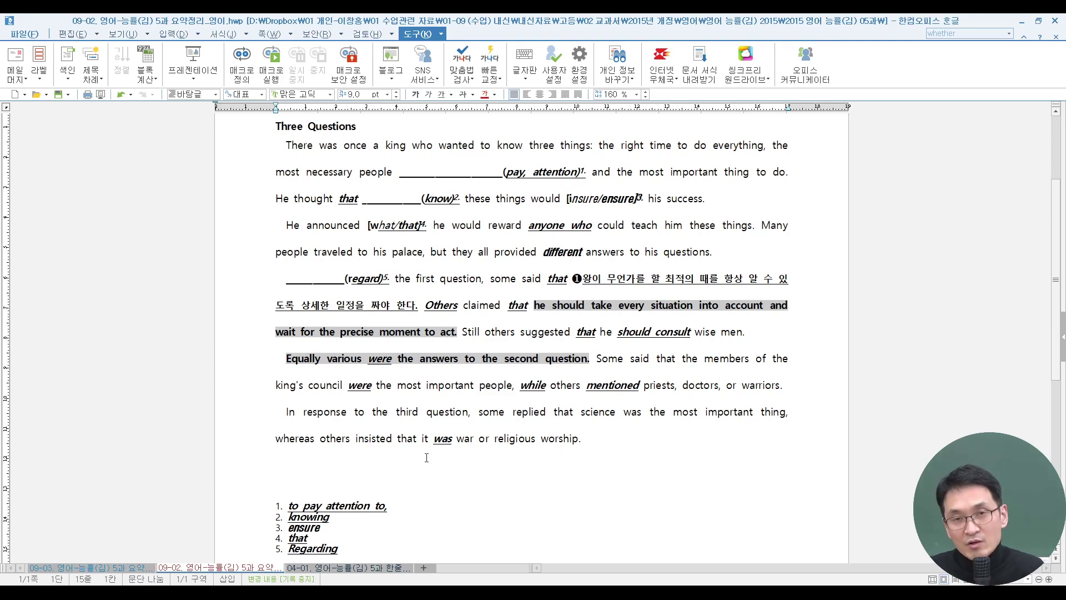
{"action": "key", "text": "ctrl+z"}
{"action": "scroll", "coordinate": [426, 461], "scroll_direction": "up", "scroll_amount": 6}
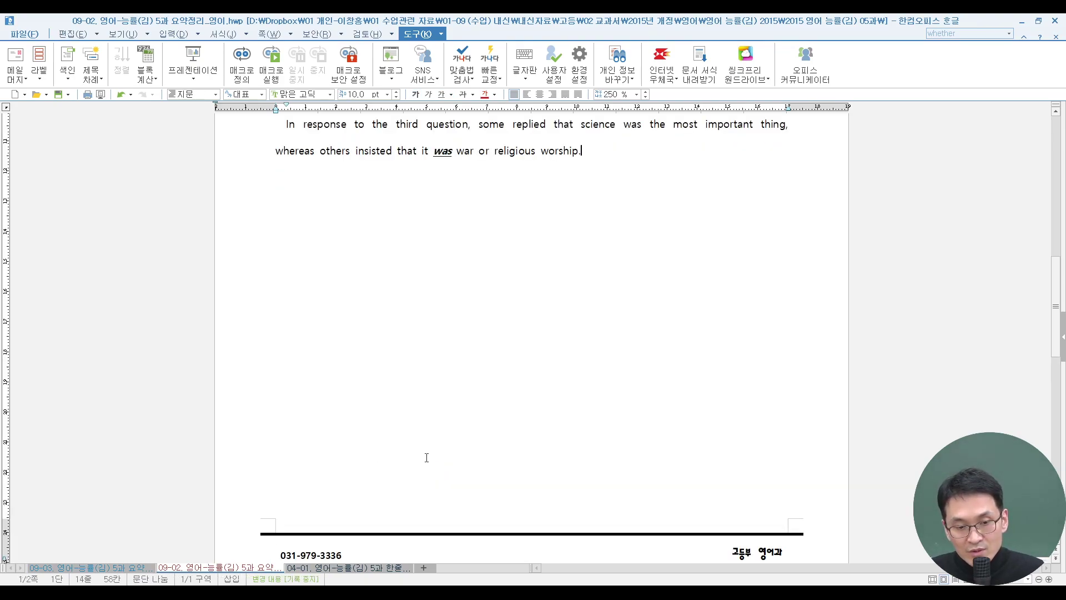
{"action": "scroll", "coordinate": [404, 382], "scroll_direction": "up", "scroll_amount": 2}
{"action": "key", "text": "Down"}
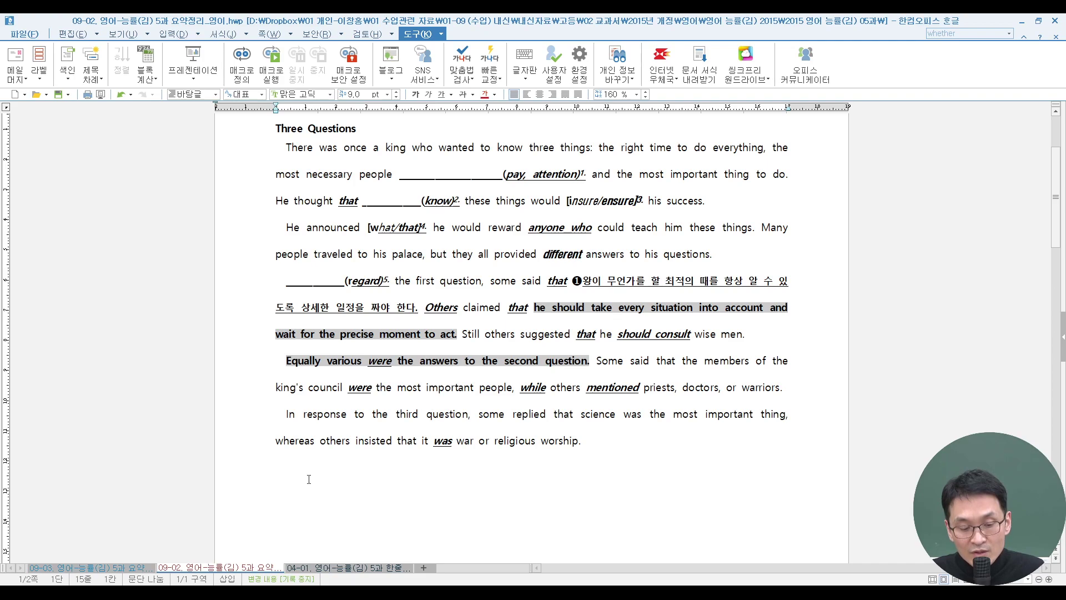
Add the heading "[영작]" with two blank writing lines below the passage and insert ❶ after the heading
{"action": "key", "text": "ctrl+v"}
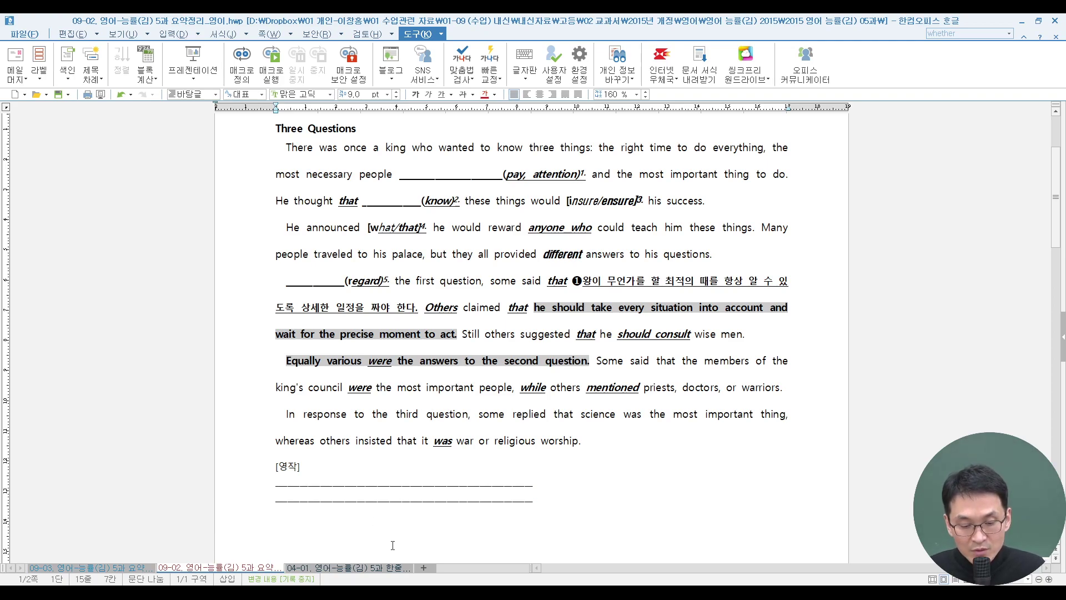
{"action": "key", "text": "ctrl+F10"}
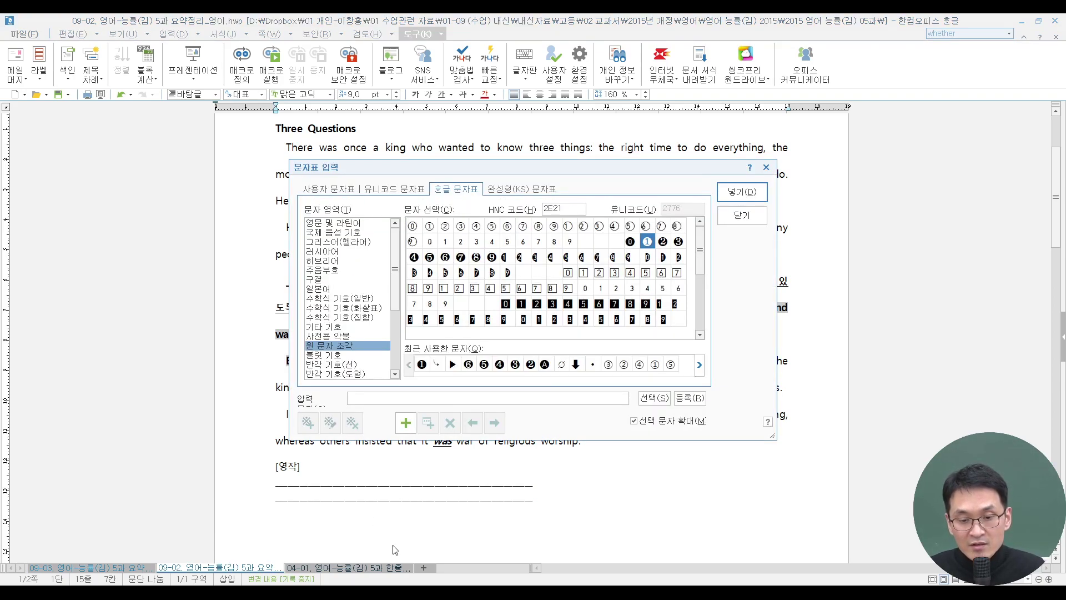
{"action": "left_click", "coordinate": [647, 244]}
{"action": "left_click", "coordinate": [736, 194]}
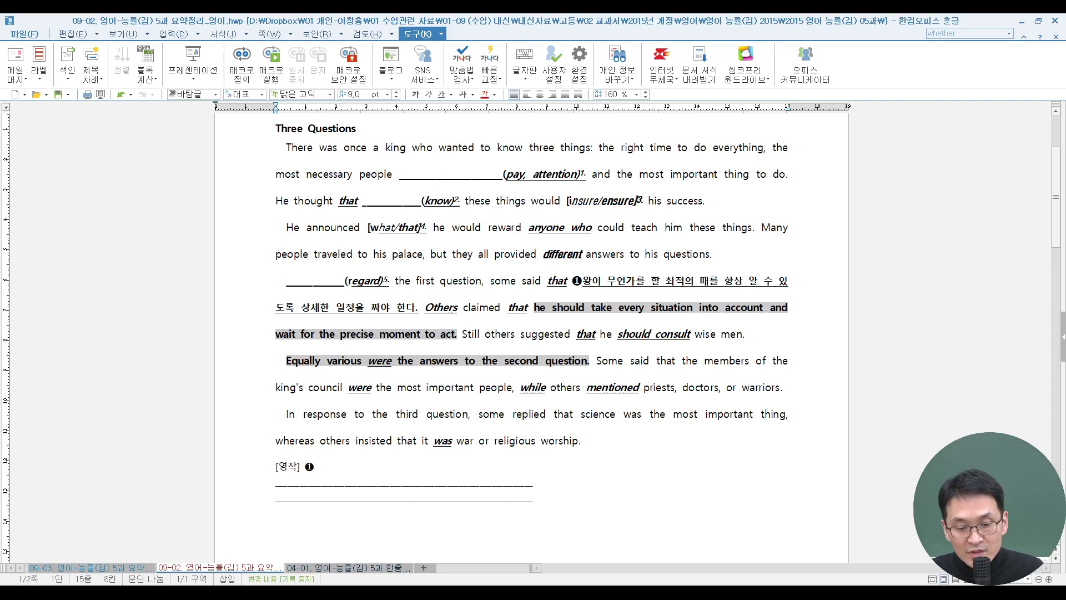
Switch to the Excel workbook 프로그램_어순배열 and copy the English sentence text inside the 원문 cell C2
{"action": "left_click", "coordinate": [491, 541]}
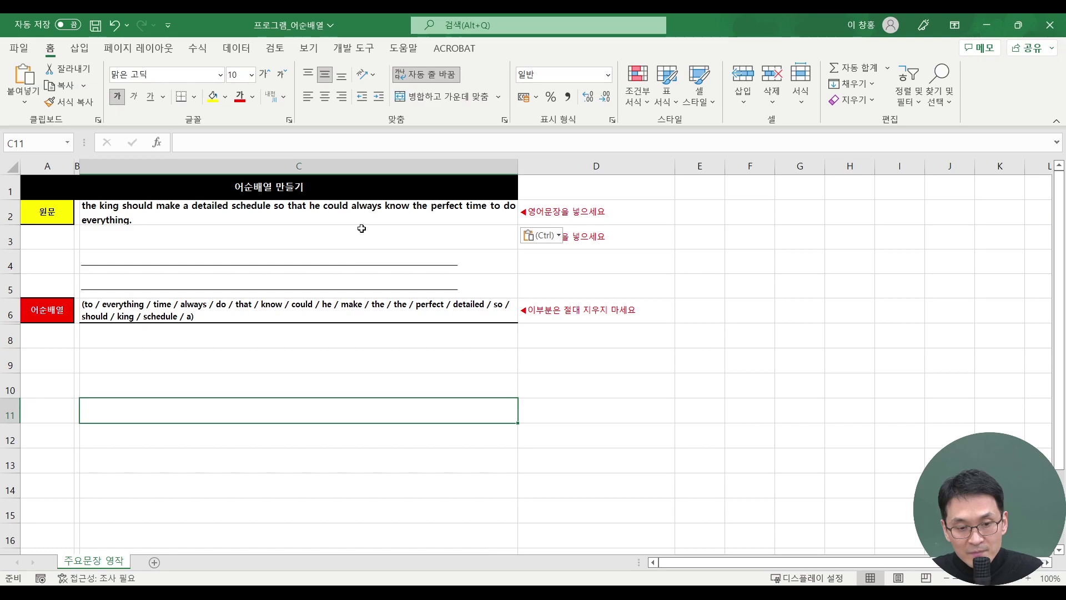
{"action": "left_click", "coordinate": [300, 212]}
{"action": "triple_click", "coordinate": [610, 145]}
{"action": "left_click_drag", "start_coordinate": [664, 145], "coordinate": [154, 149]}
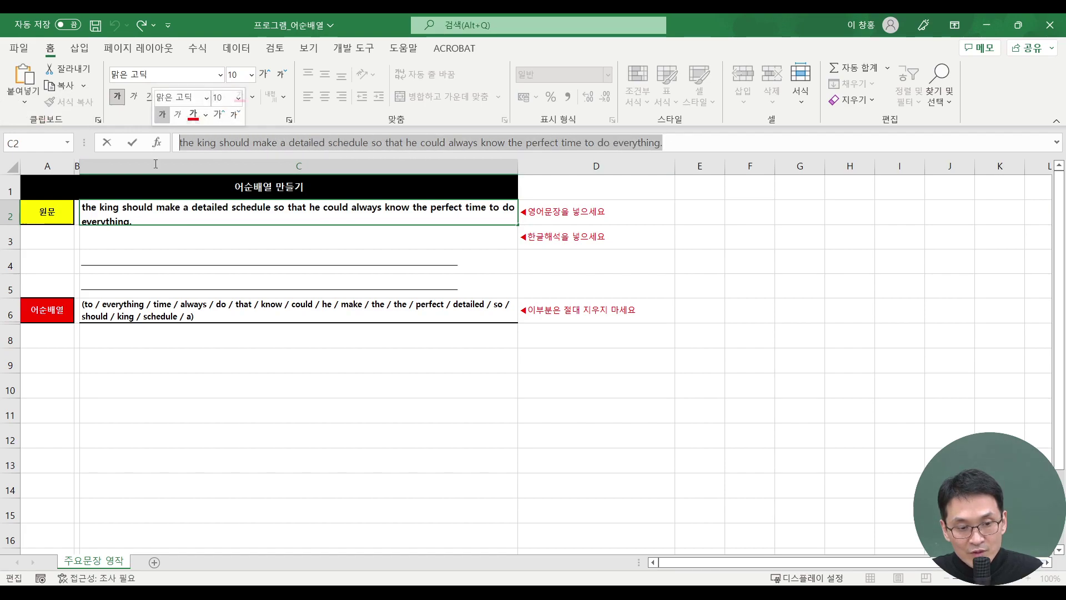
{"action": "left_click", "coordinate": [156, 213]}
{"action": "left_click", "coordinate": [162, 296]}
{"action": "left_click", "coordinate": [162, 209]}
{"action": "double_click", "coordinate": [148, 231]}
{"action": "left_click_drag", "start_coordinate": [148, 231], "coordinate": [83, 219]}
{"action": "key", "text": "ctrl+c"}
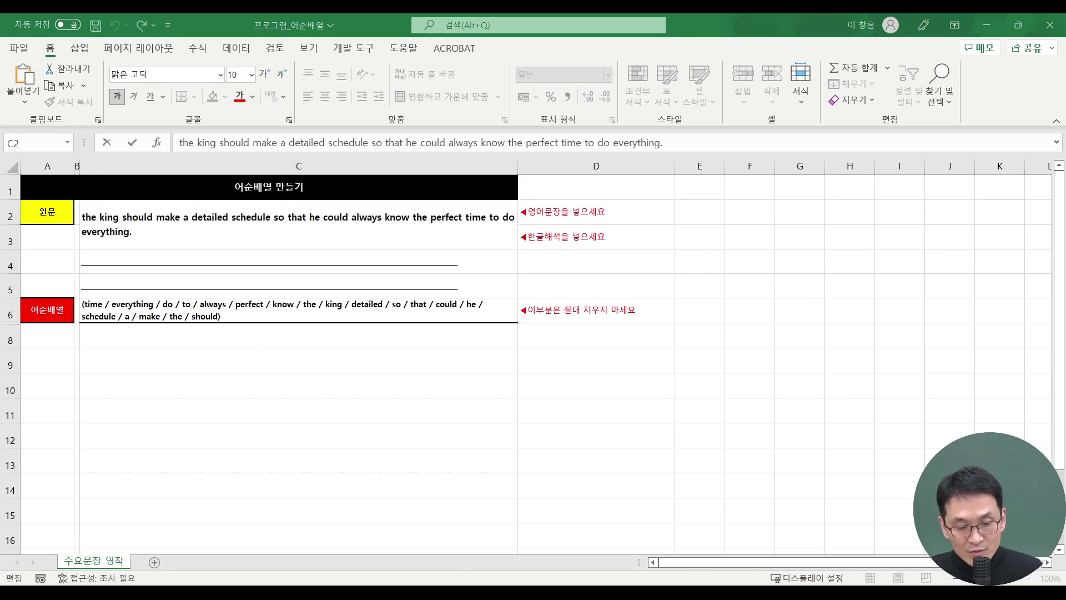
Back in the 09-02 Hangul document, insert an endnote before "[영작]" and paste the copied English sentence as its answer
{"action": "key", "text": "alt+Tab"}
{"action": "key", "text": "Home"}
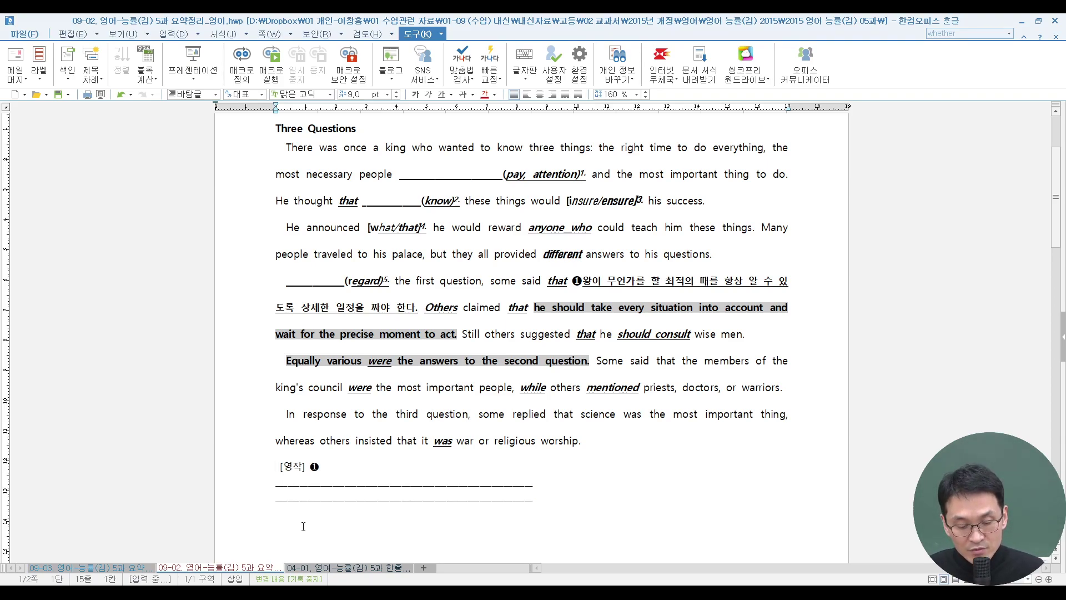
{"action": "key", "text": "ctrl+n"}
{"action": "key", "text": "e"}
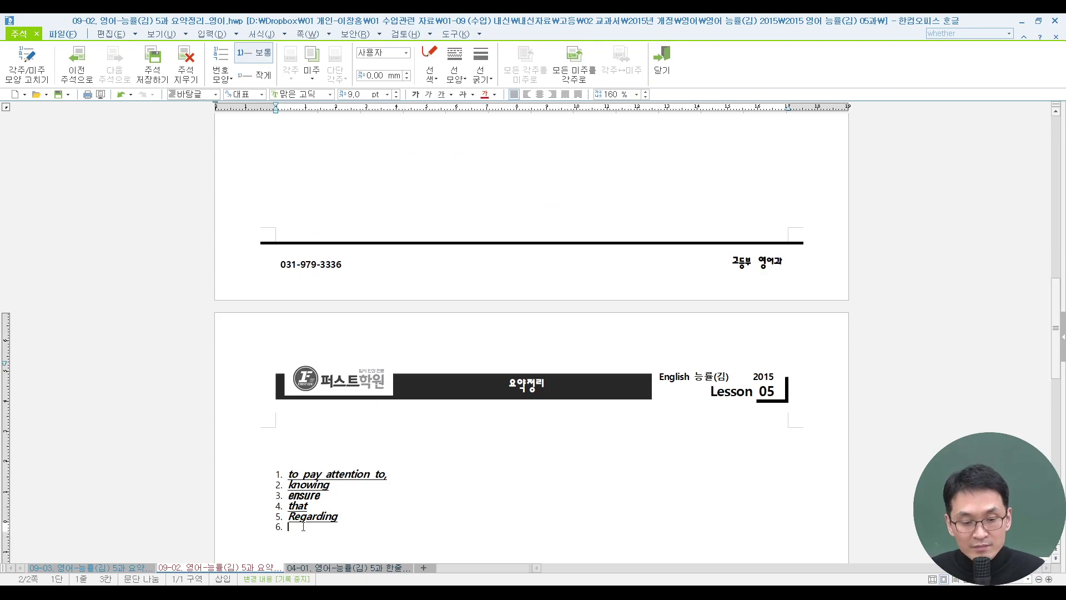
{"action": "key", "text": "ctrl+v"}
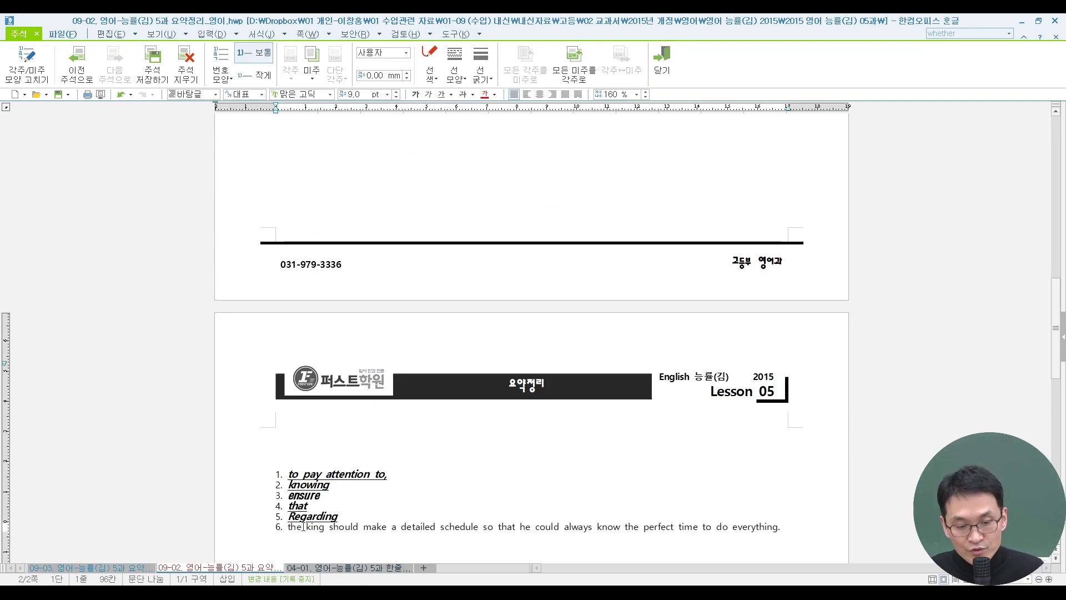
{"action": "left_click", "coordinate": [660, 71]}
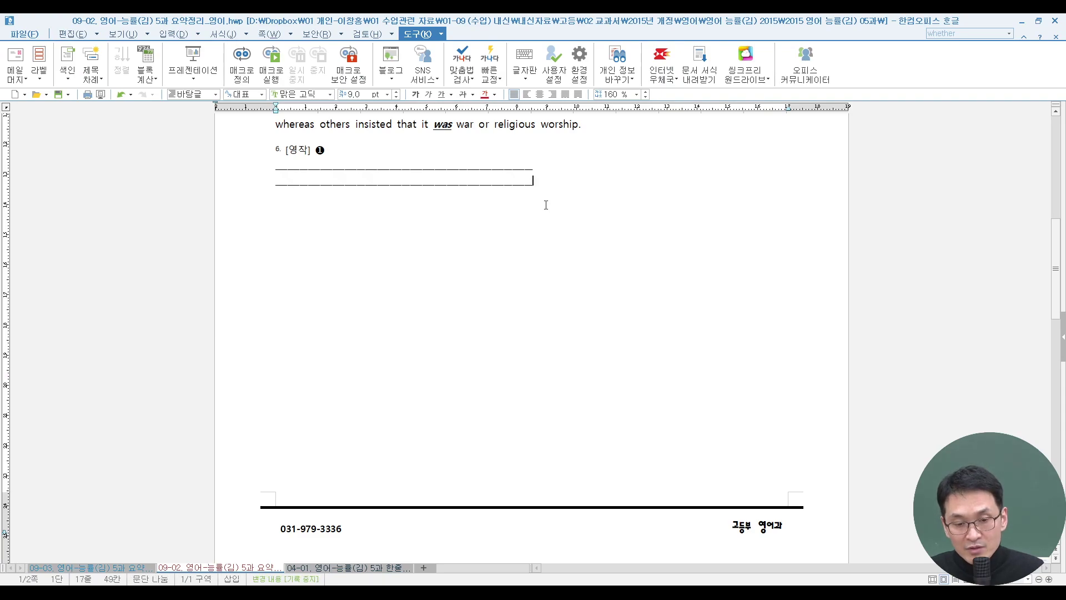
Add a new line below the writing lines, switch to Excel, reshuffle the words and copy the 어순배열 cell C6
{"action": "key", "text": "Return"}
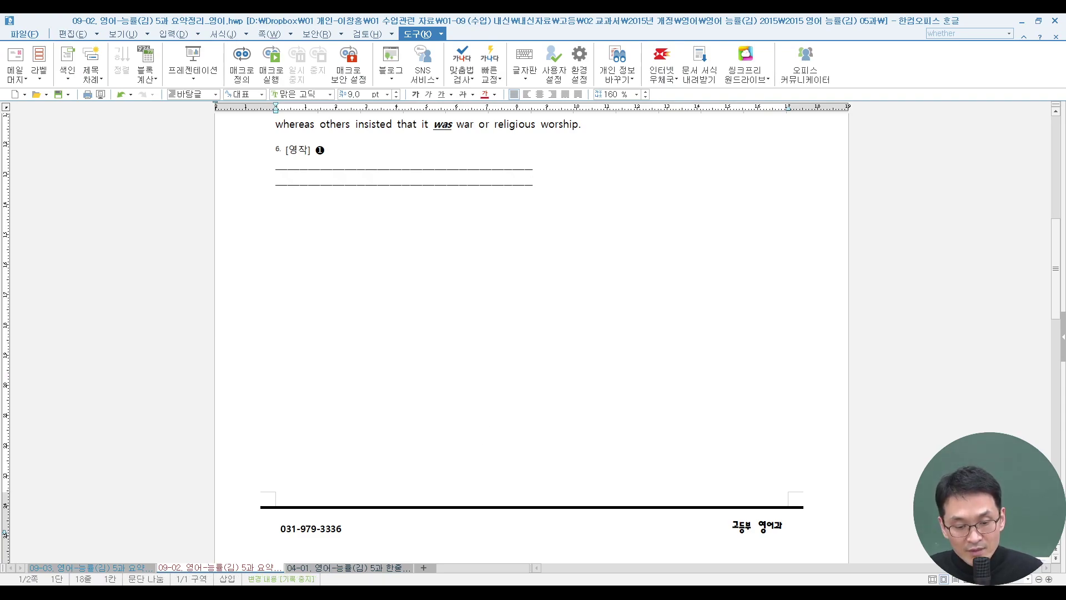
{"action": "mouse_move", "coordinate": [429, 593]}
{"action": "left_click", "coordinate": [503, 530]}
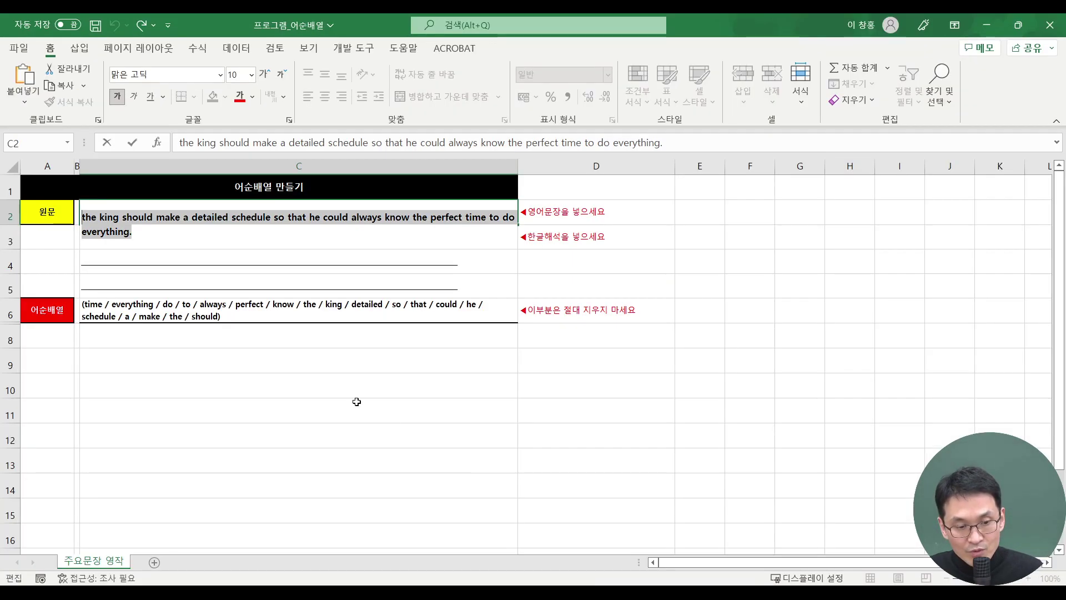
{"action": "left_click", "coordinate": [337, 307]}
{"action": "left_click", "coordinate": [331, 364]}
{"action": "left_click", "coordinate": [340, 305]}
{"action": "left_click", "coordinate": [342, 352]}
{"action": "left_click", "coordinate": [349, 306]}
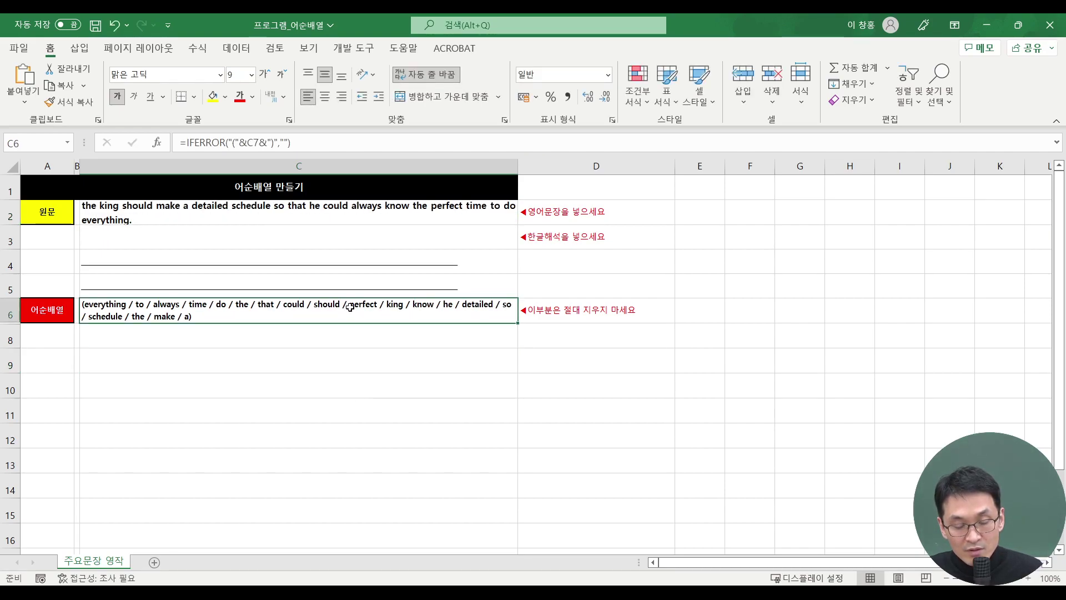
{"action": "key", "text": "ctrl+c"}
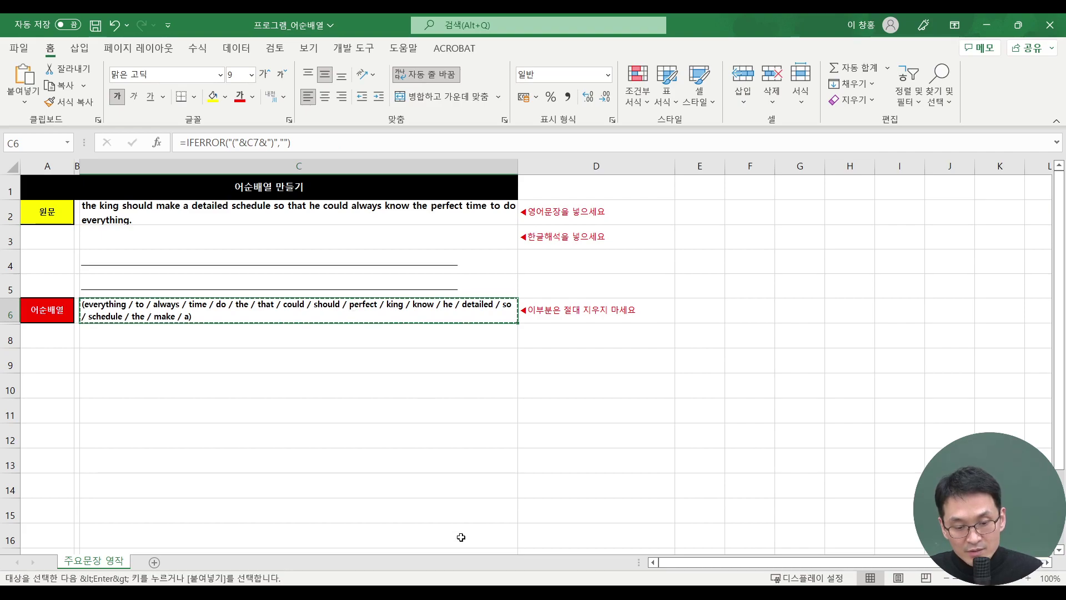
Back in the Hangul document, paste the scrambled words below the writing lines as 텍스트 문서
{"action": "key", "text": "alt+Tab"}
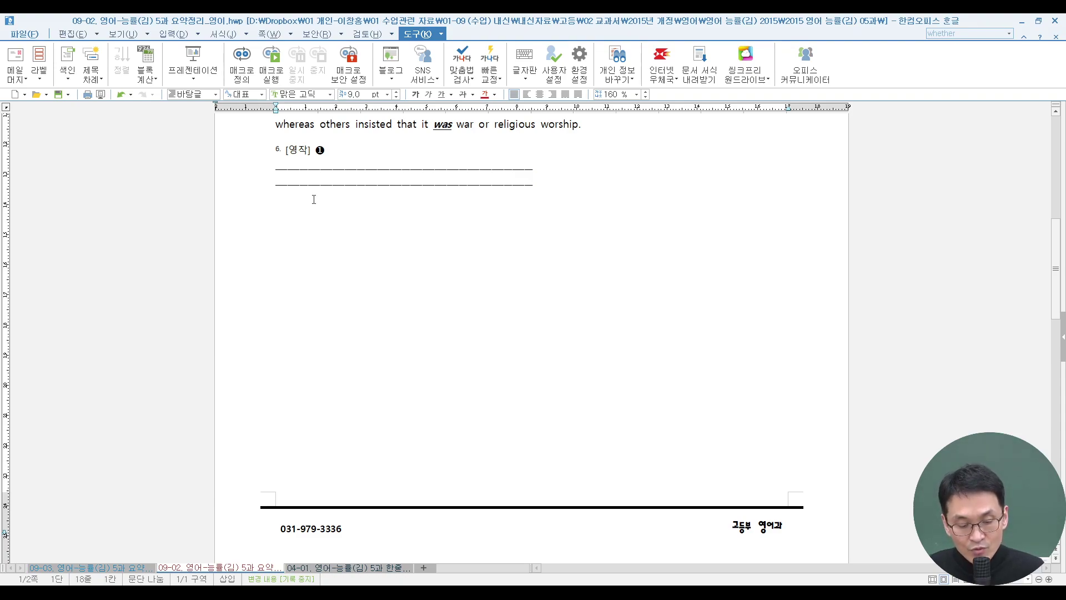
{"action": "key", "text": "ctrl+alt+v"}
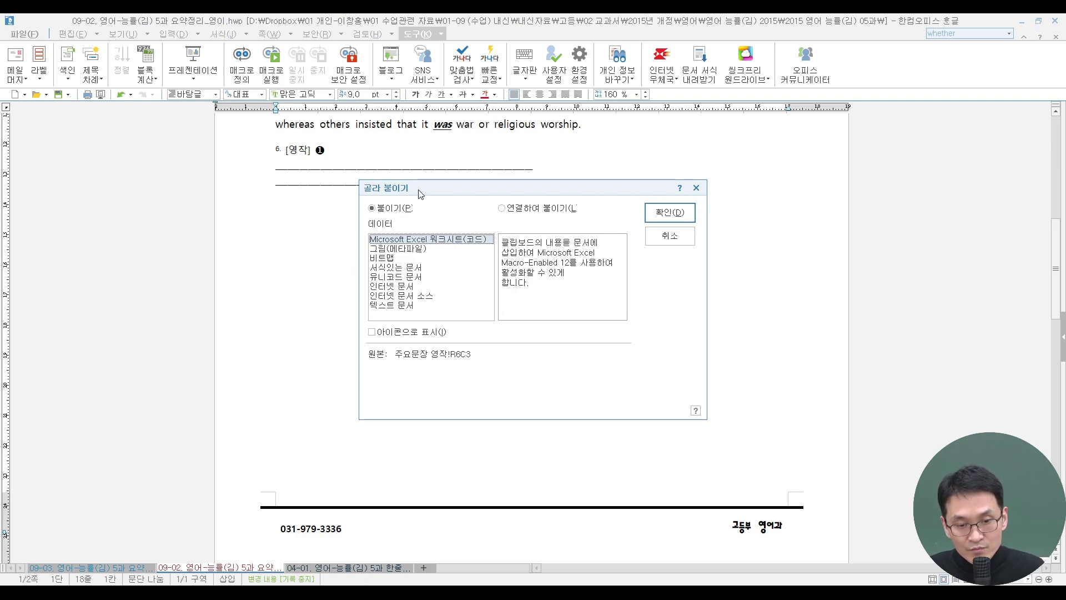
{"action": "left_click", "coordinate": [408, 305]}
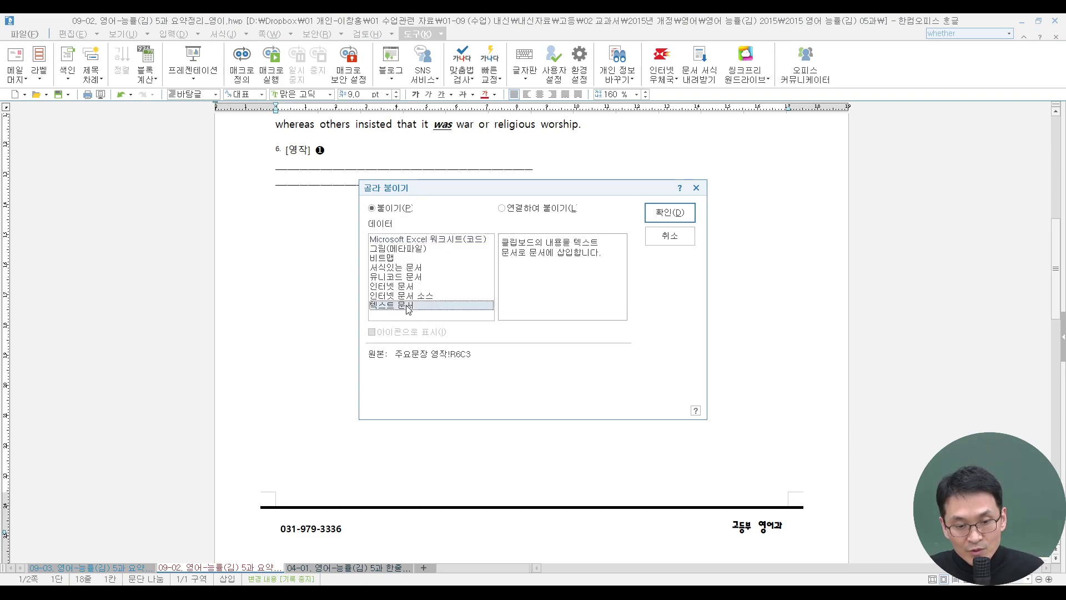
{"action": "left_click", "coordinate": [669, 213]}
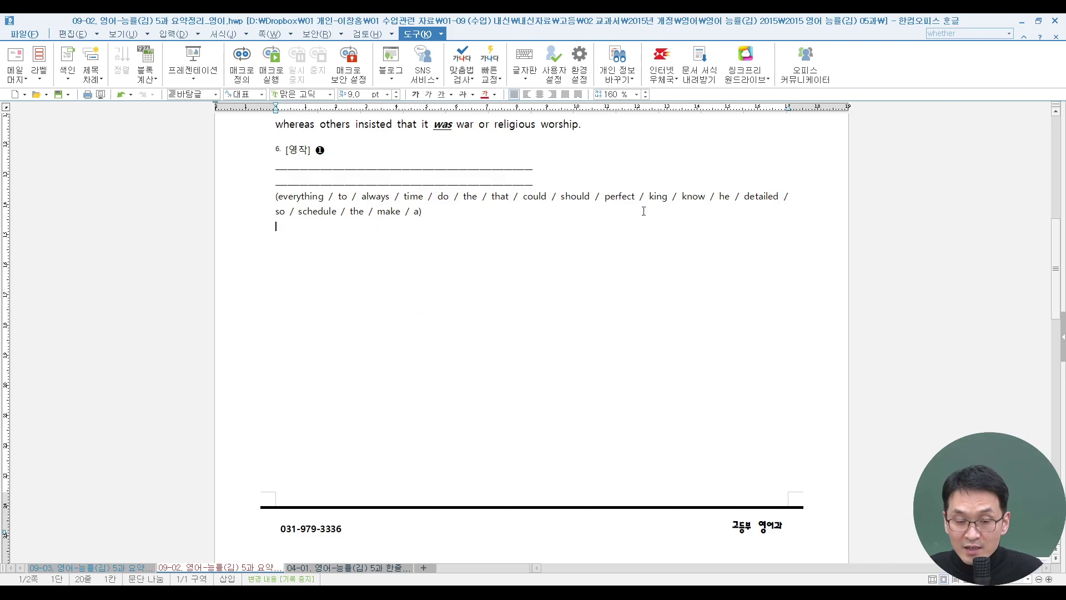
Extend the writing line under "[영작]" to the full text width and duplicate it to make two full-width lines
{"action": "scroll", "coordinate": [487, 233], "scroll_direction": "up", "scroll_amount": 3}
{"action": "left_click", "coordinate": [555, 275]}
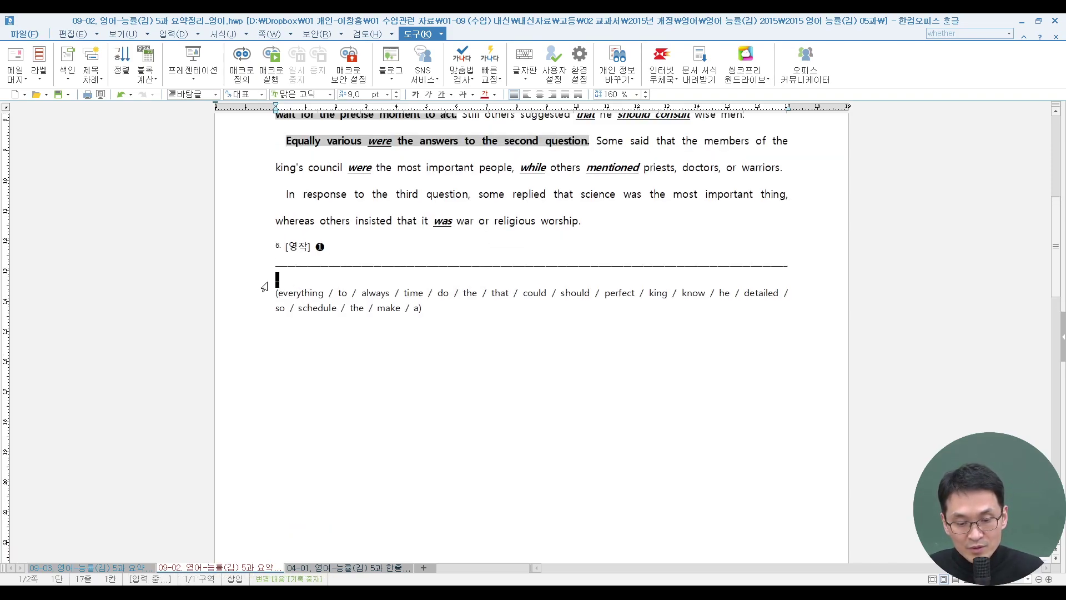
{"action": "key", "text": "BackSpace"}
{"action": "scroll", "coordinate": [403, 398], "scroll_direction": "up", "scroll_amount": 6}
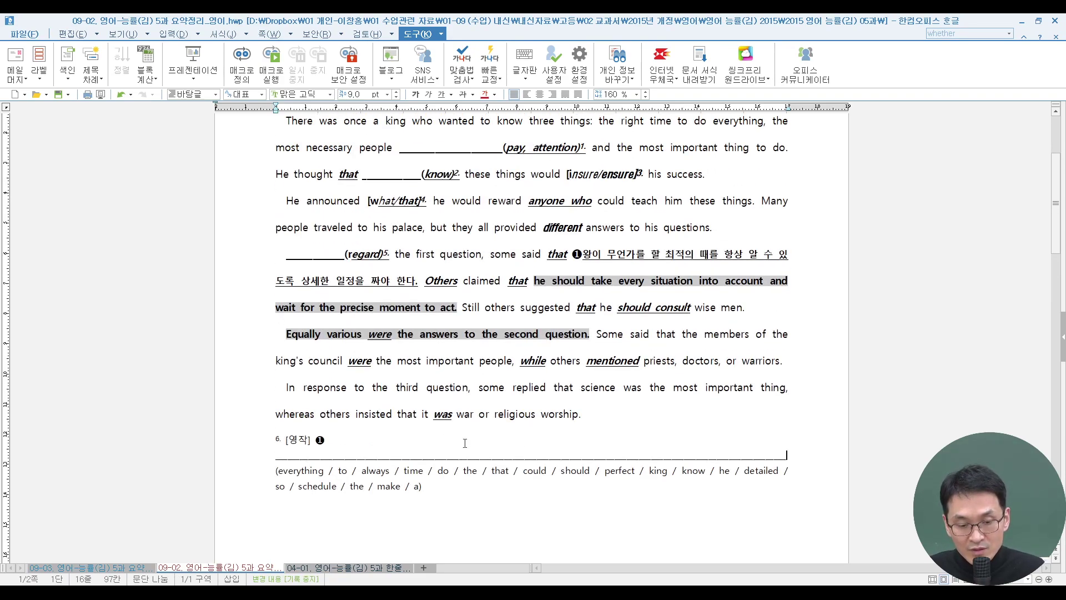
{"action": "key", "text": "shift+Home"}
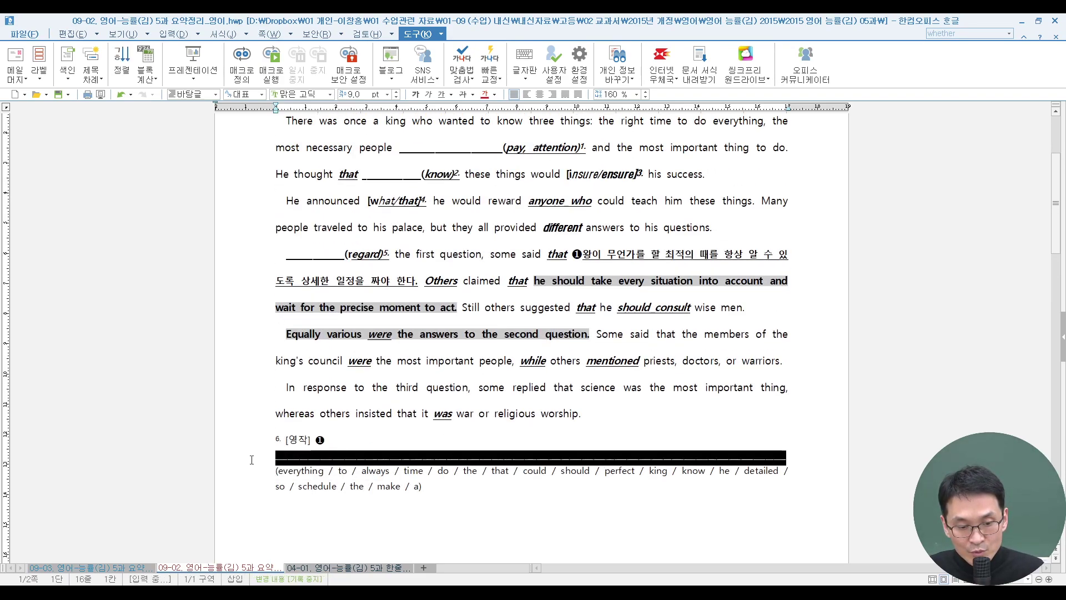
{"action": "key", "text": "ctrl+c"}
{"action": "key", "text": "End"}
{"action": "key", "text": "Return"}
{"action": "key", "text": "ctrl+v"}
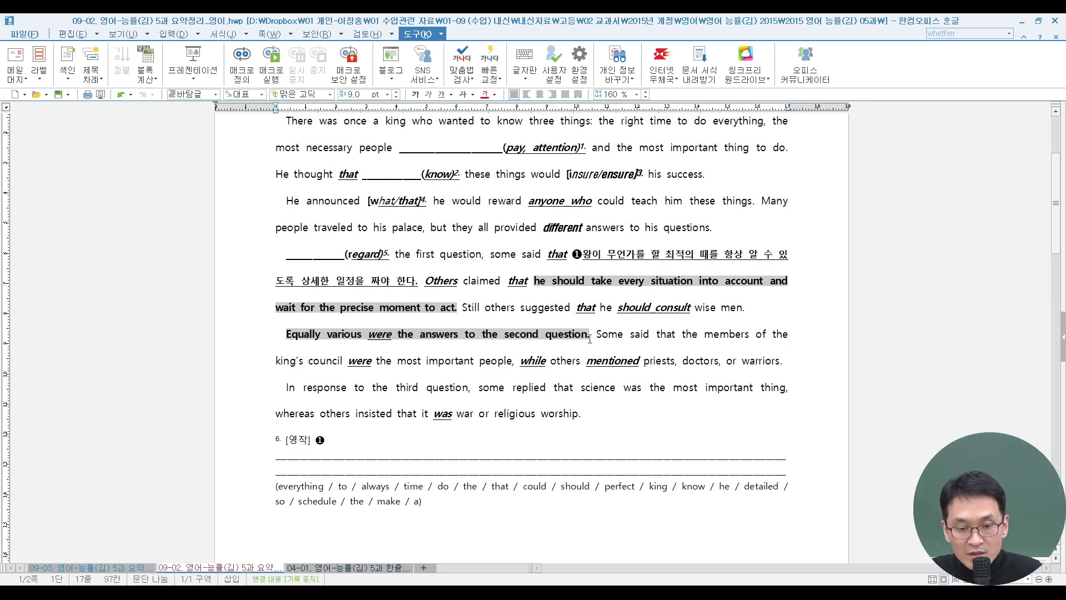
Review the worksheet passage and the Korean translations in the 04-01 한줄해석 document
{"action": "scroll", "coordinate": [514, 295], "scroll_direction": "up", "scroll_amount": 5}
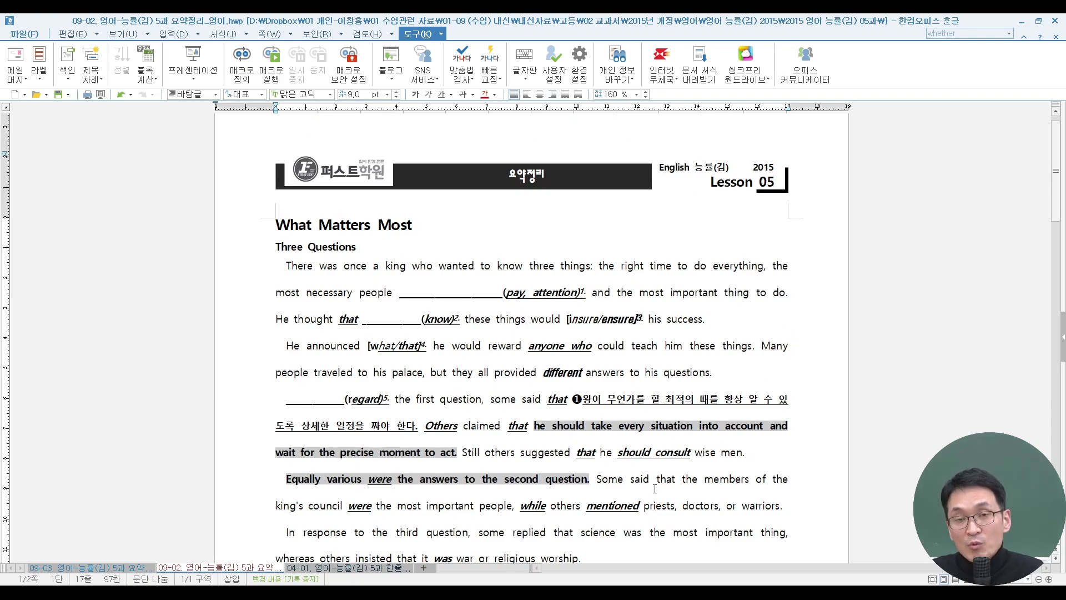
{"action": "left_click", "coordinate": [526, 426]}
{"action": "left_click", "coordinate": [476, 359]}
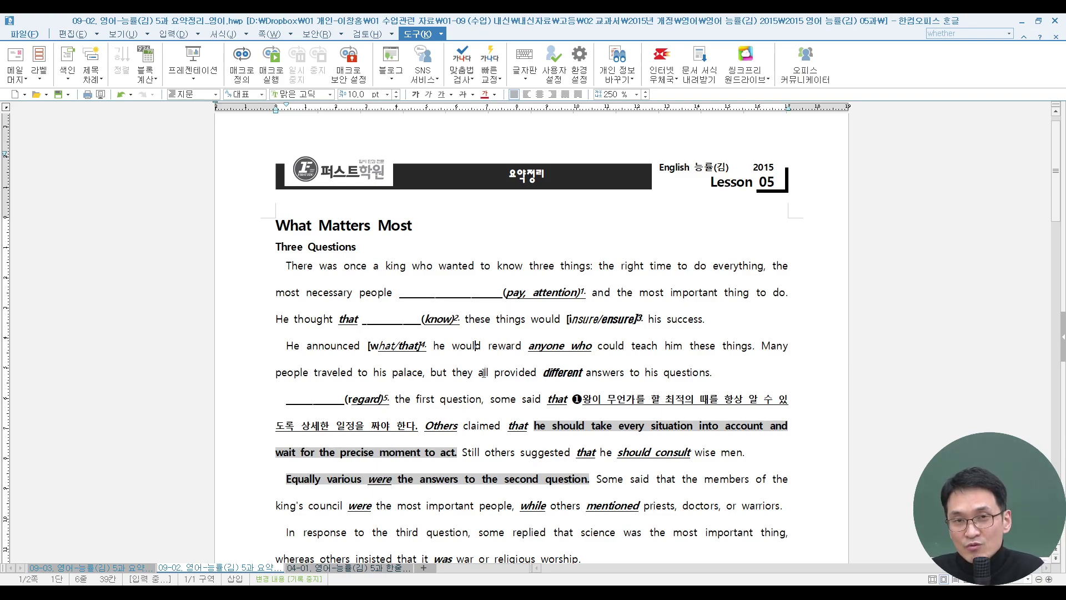
{"action": "left_click", "coordinate": [347, 569]}
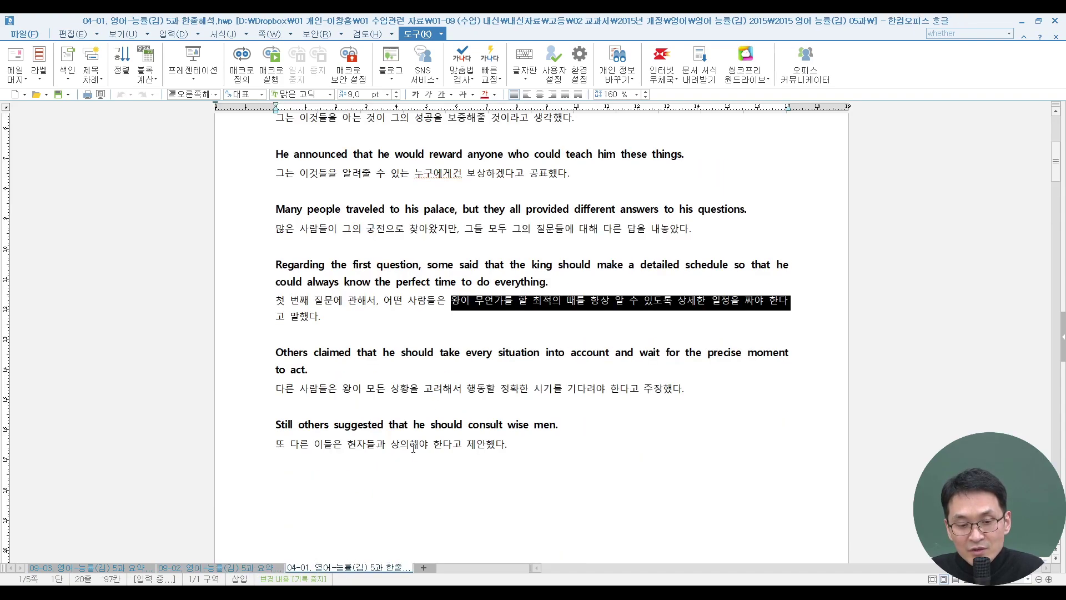
{"action": "left_click", "coordinate": [205, 567]}
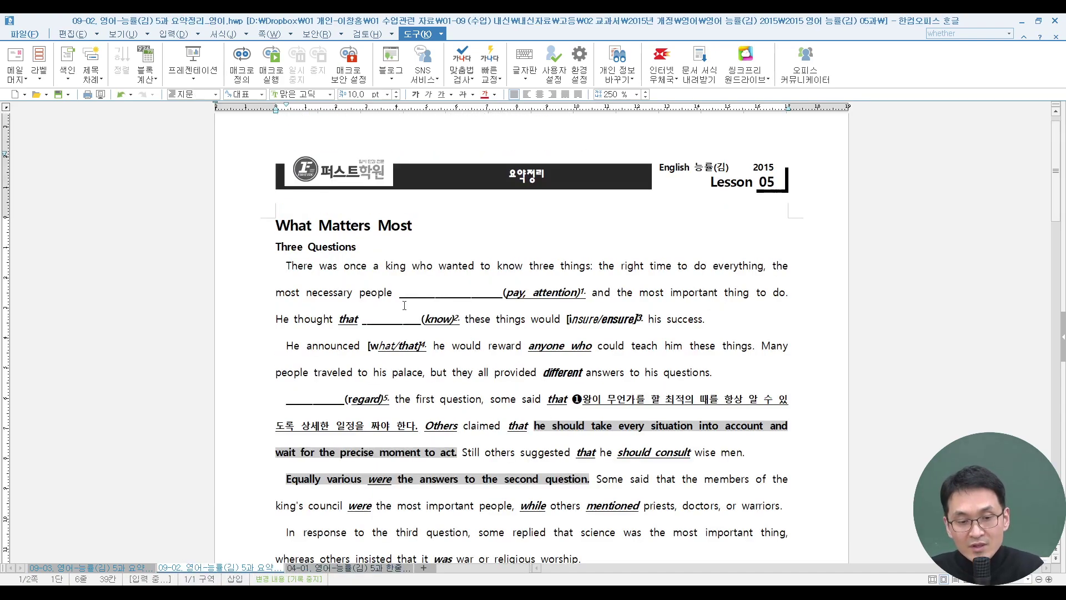
{"action": "scroll", "coordinate": [522, 365], "scroll_direction": "down", "scroll_amount": 3}
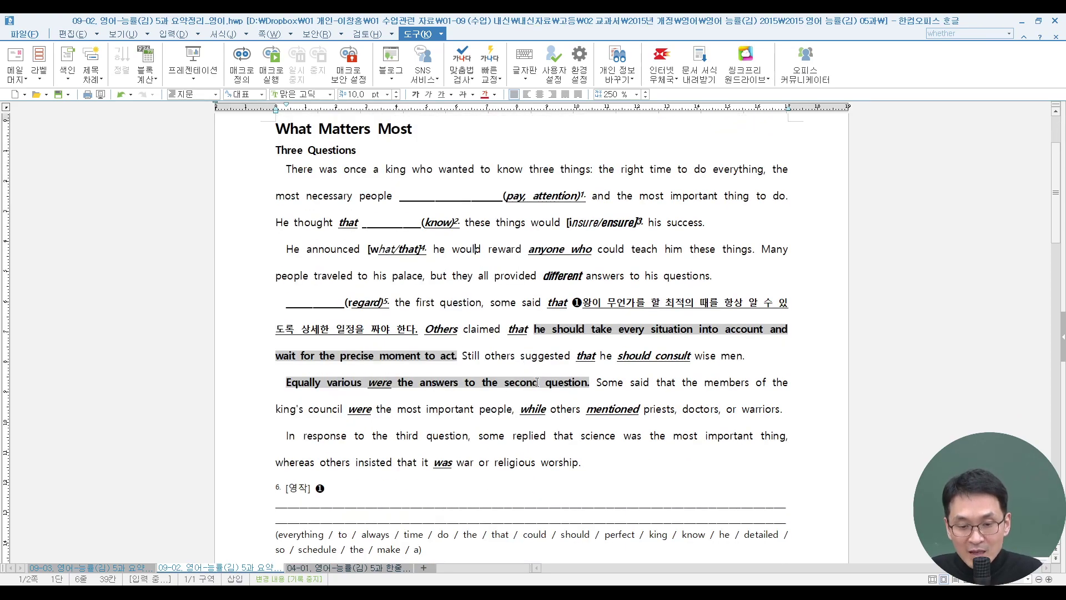
{"action": "left_click", "coordinate": [492, 303]}
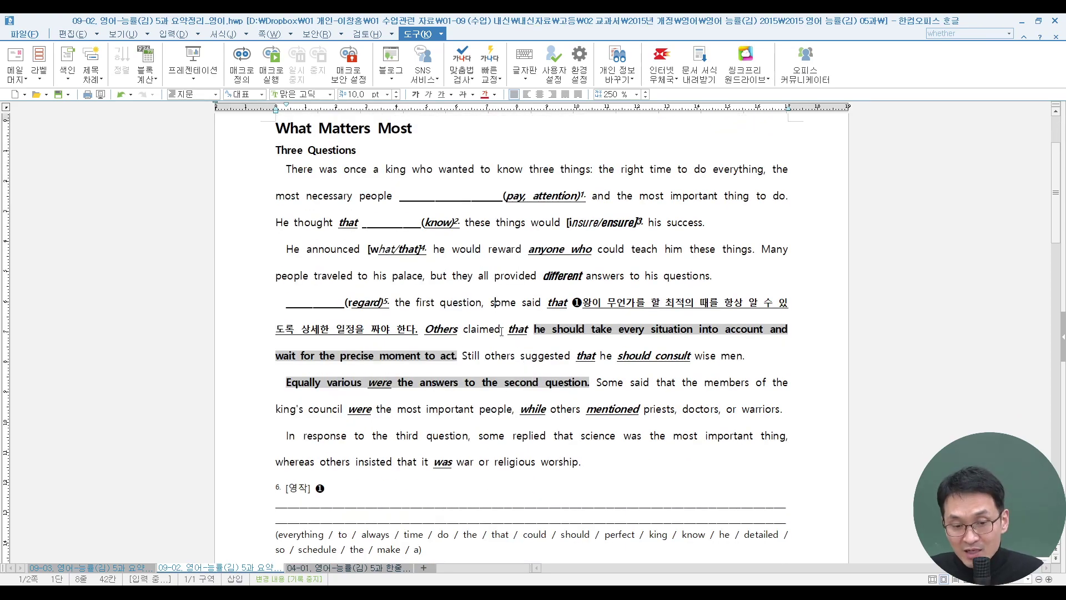
{"action": "scroll", "coordinate": [461, 316], "scroll_direction": "up", "scroll_amount": 2}
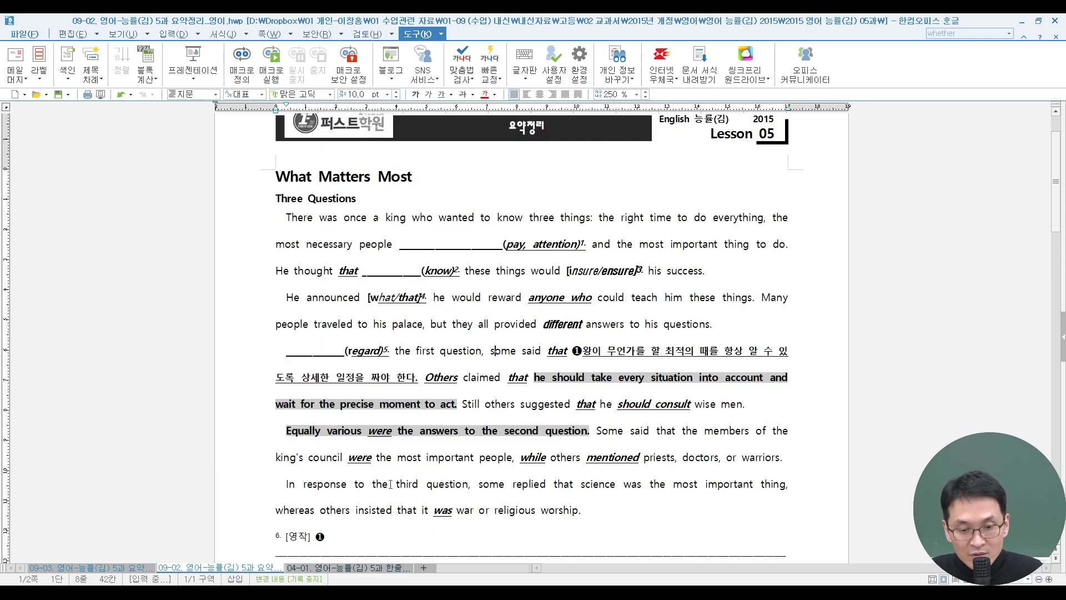
{"action": "scroll", "coordinate": [532, 438], "scroll_direction": "down", "scroll_amount": 4}
{"action": "scroll", "coordinate": [517, 361], "scroll_direction": "up", "scroll_amount": 4}
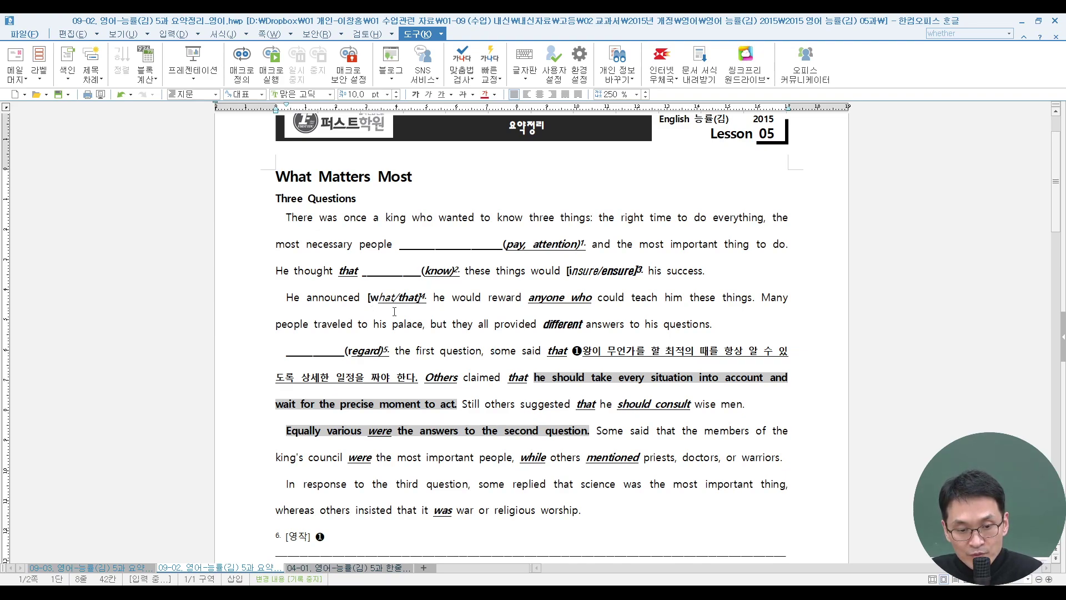
Remove the underline and italics from the 중요문법 style, and undo and redo the change to compare the passage
{"action": "key", "text": "F6"}
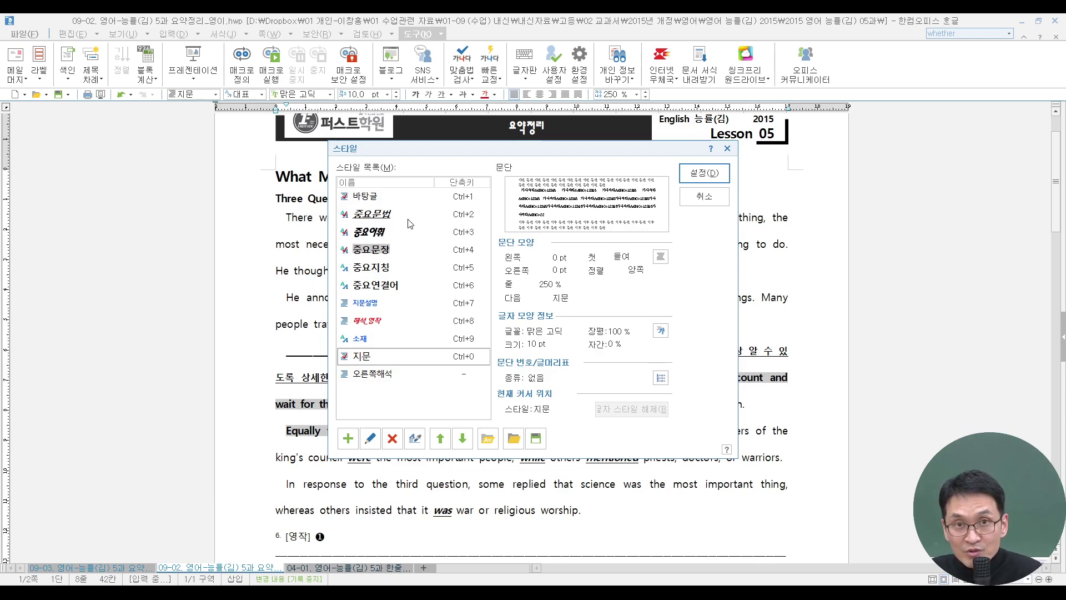
{"action": "left_click", "coordinate": [383, 218]}
{"action": "left_click", "coordinate": [370, 438]}
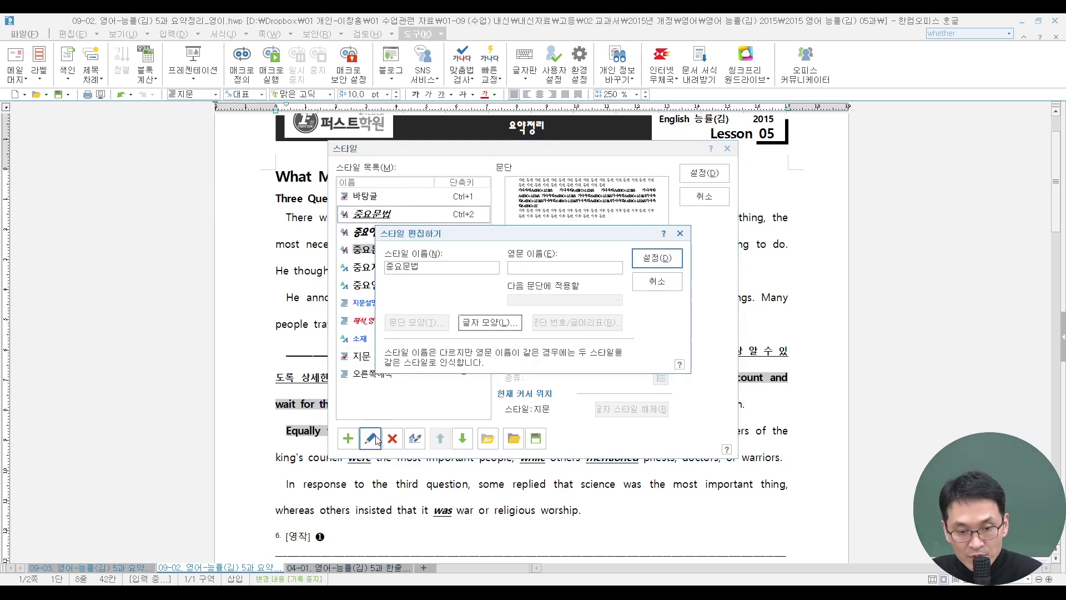
{"action": "left_click", "coordinate": [501, 320]}
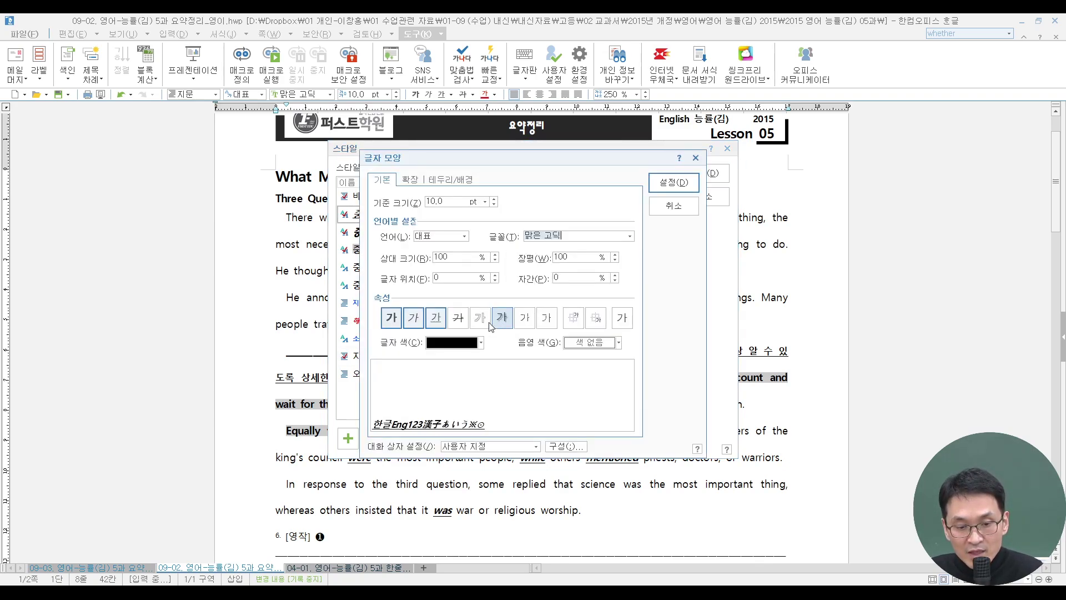
{"action": "left_click", "coordinate": [435, 320]}
{"action": "left_click", "coordinate": [413, 318]}
{"action": "left_click_drag", "start_coordinate": [588, 159], "coordinate": [702, 181]}
{"action": "left_click", "coordinate": [800, 207]}
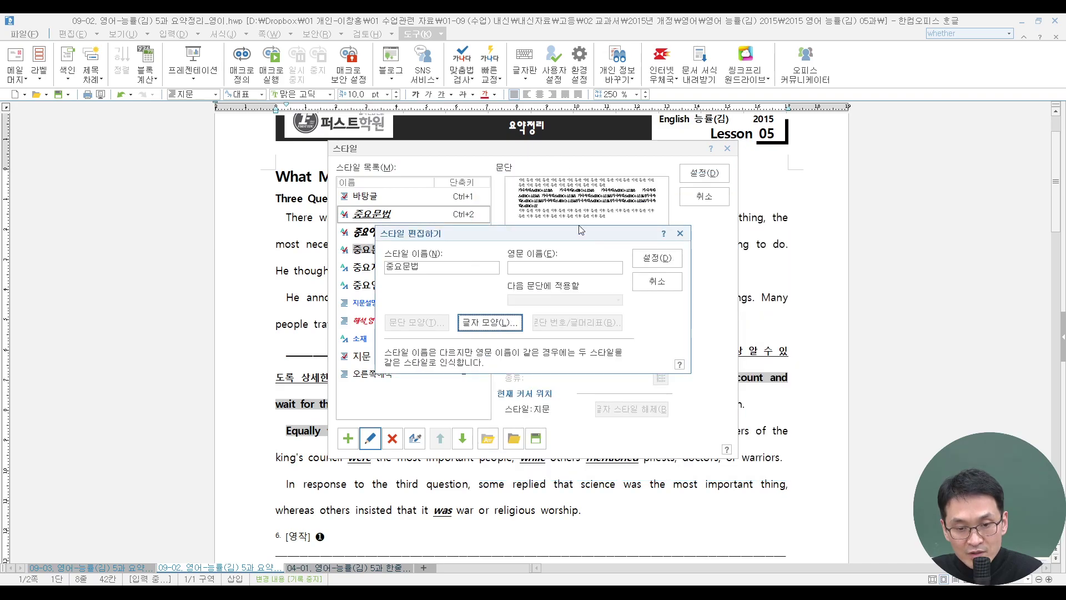
{"action": "left_click", "coordinate": [665, 261]}
{"action": "left_click_drag", "start_coordinate": [580, 150], "coordinate": [761, 167]}
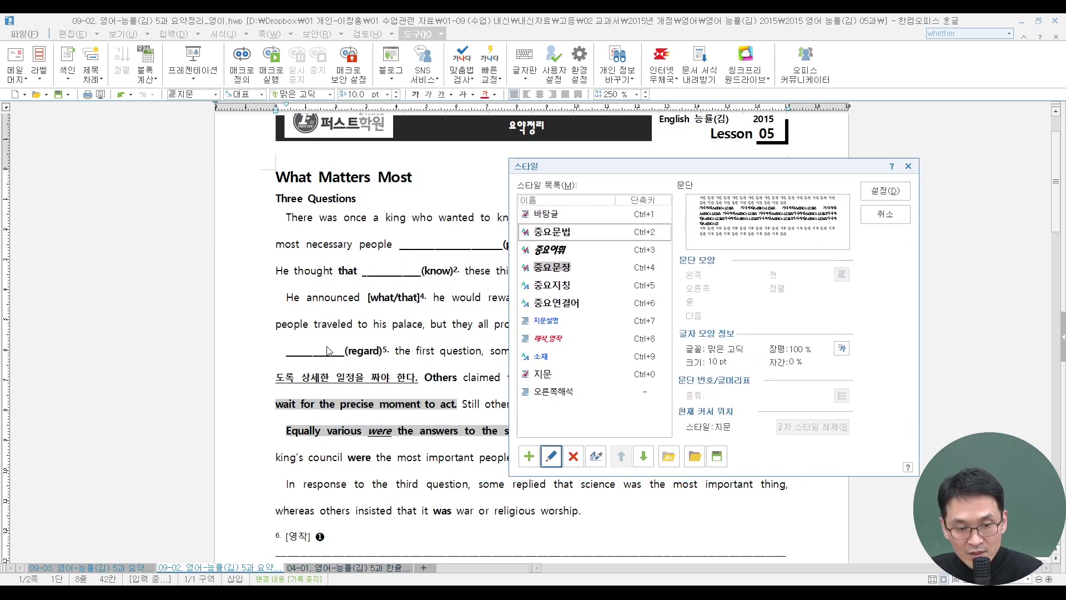
{"action": "left_click", "coordinate": [880, 221]}
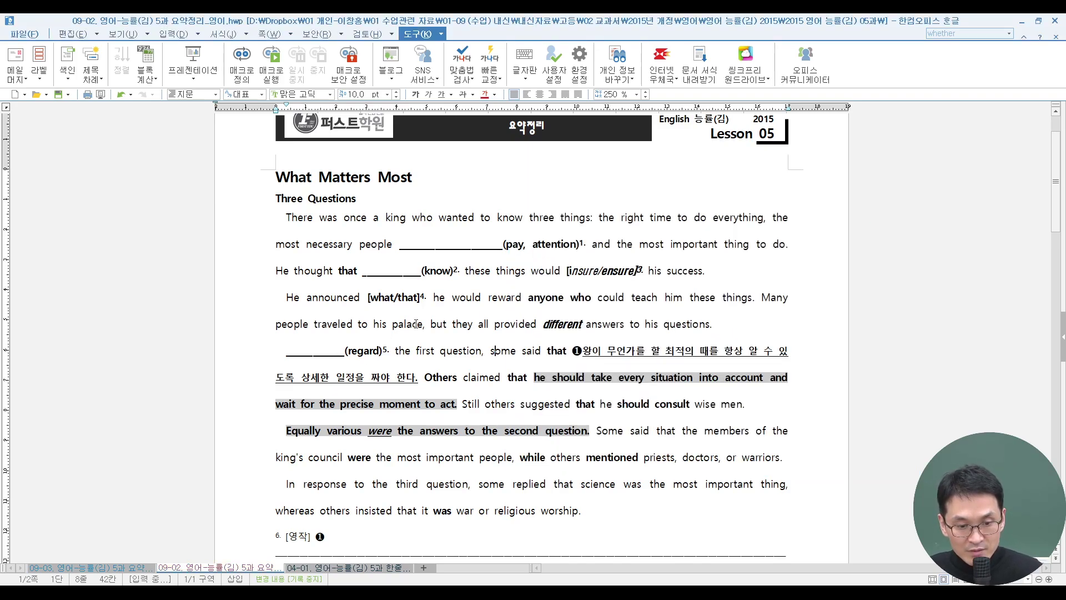
{"action": "key", "text": "ctrl+z"}
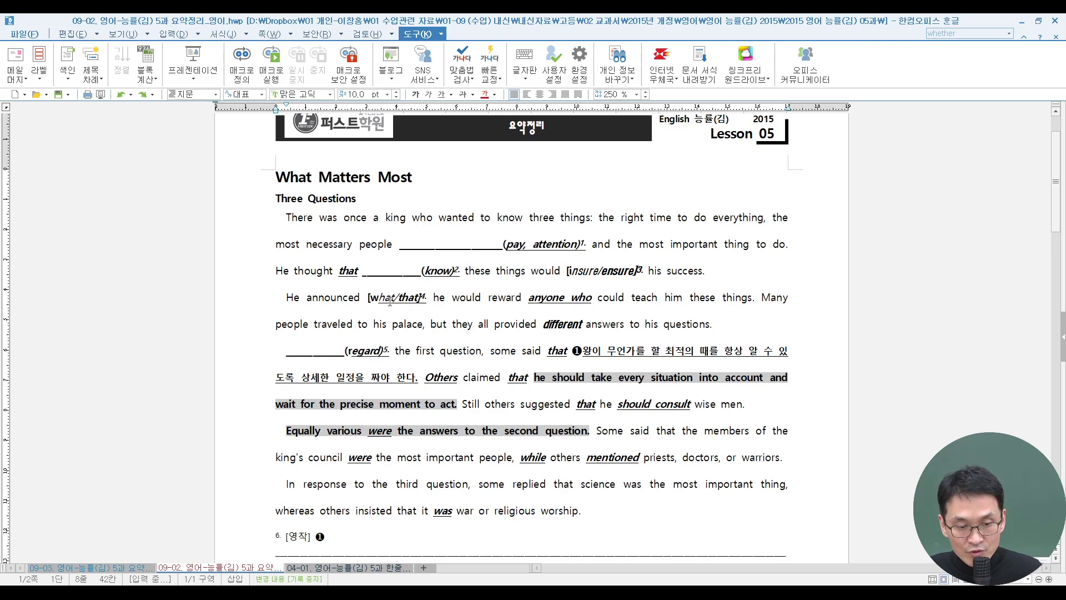
{"action": "left_click", "coordinate": [143, 95]}
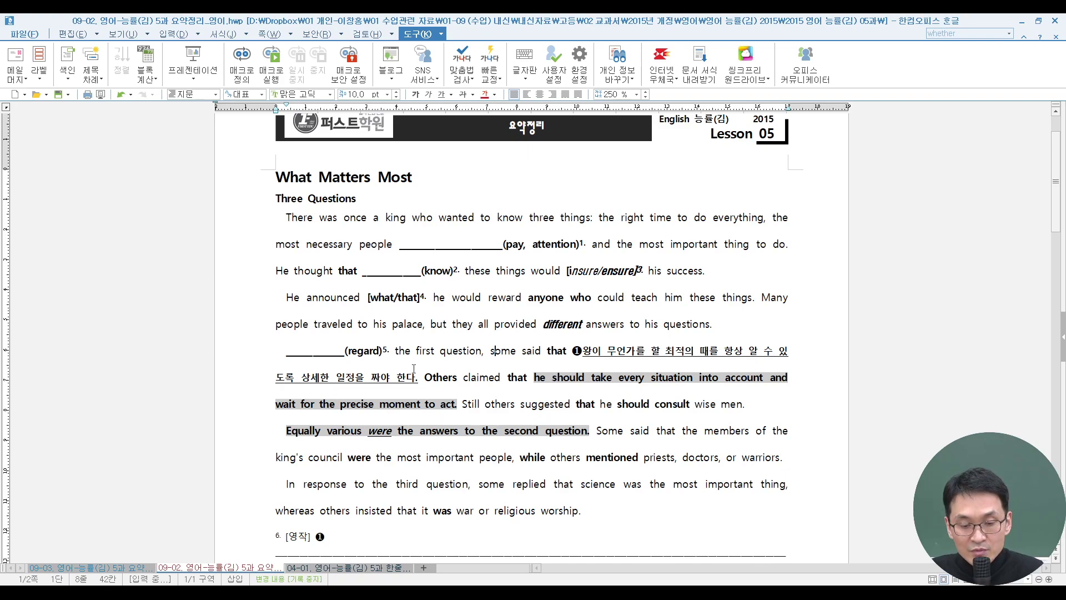
{"action": "key", "text": "F6"}
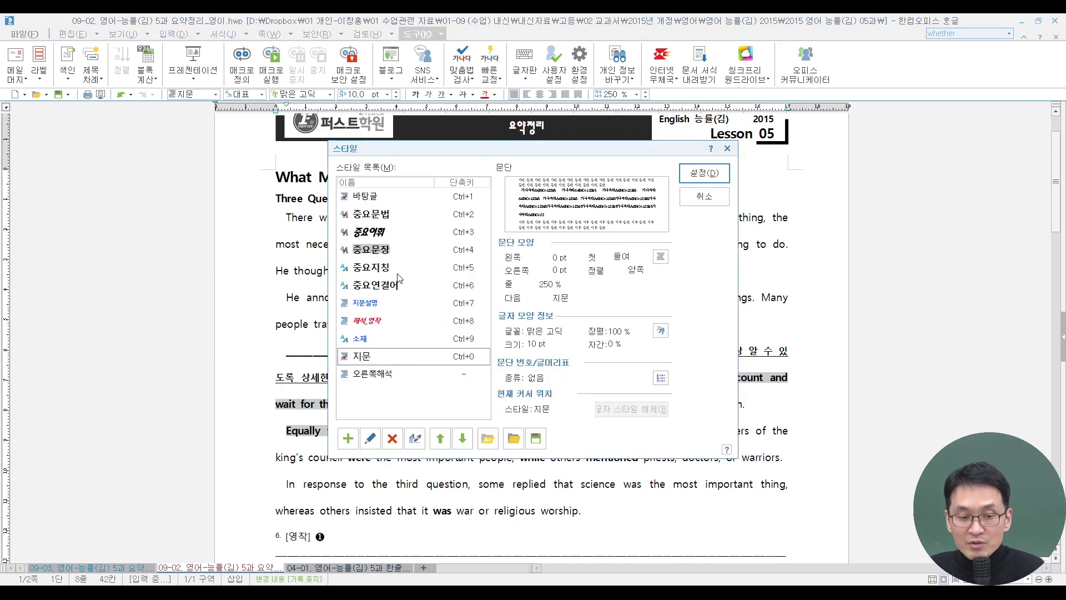
{"action": "left_click", "coordinate": [387, 245]}
{"action": "left_click", "coordinate": [379, 238]}
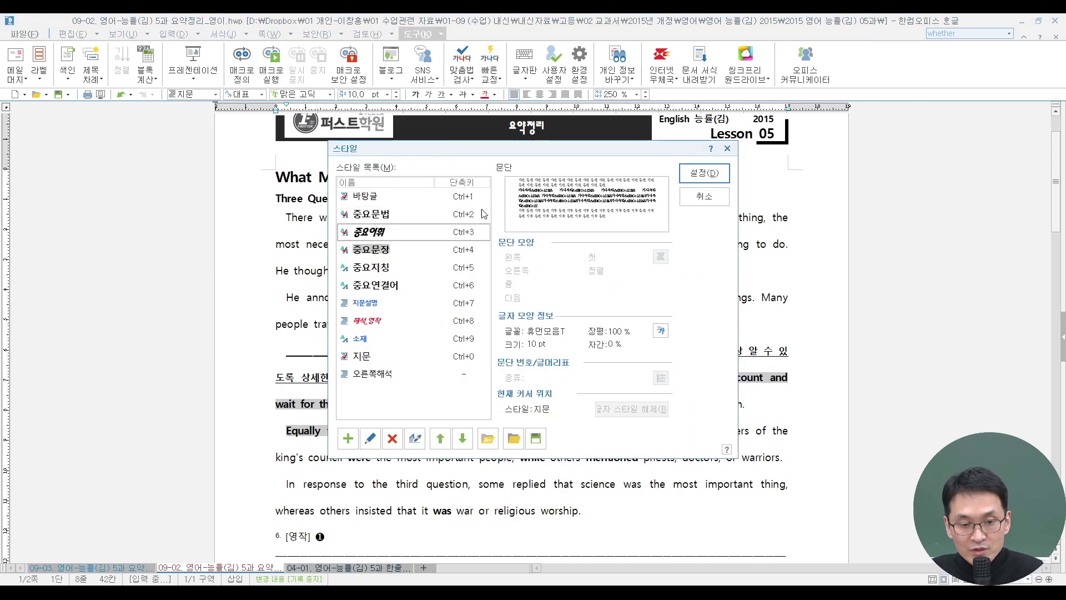
{"action": "left_click", "coordinate": [701, 175]}
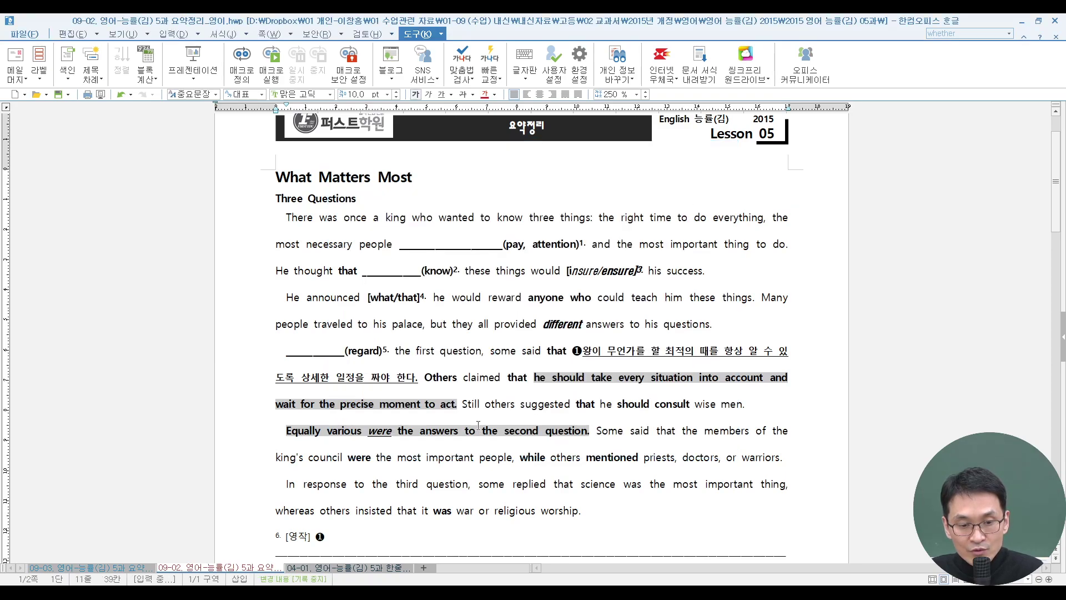
Turn "different" before "answers to his questions" into the endnoted vocabulary choice [different/indifferent]
{"action": "left_click", "coordinate": [541, 326]}
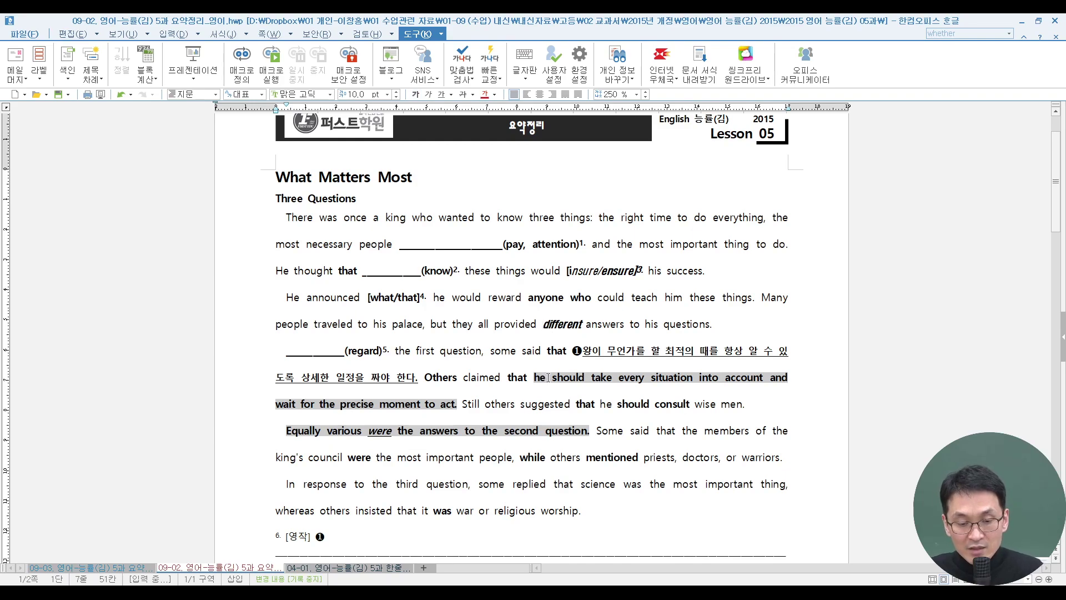
{"action": "key", "text": "alt+shift+1"}
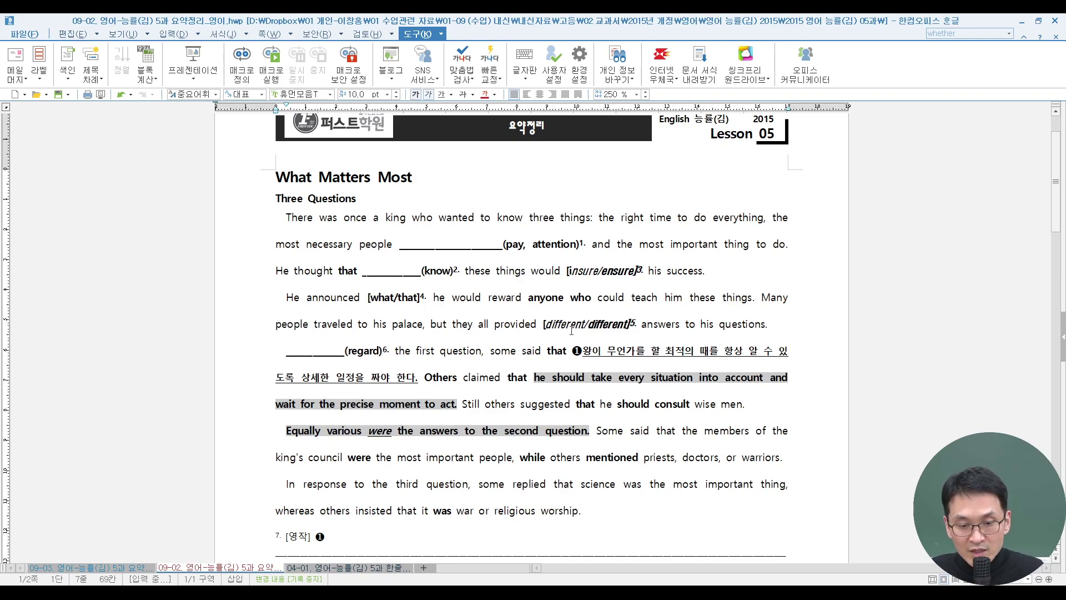
{"action": "type", "text": "in"}
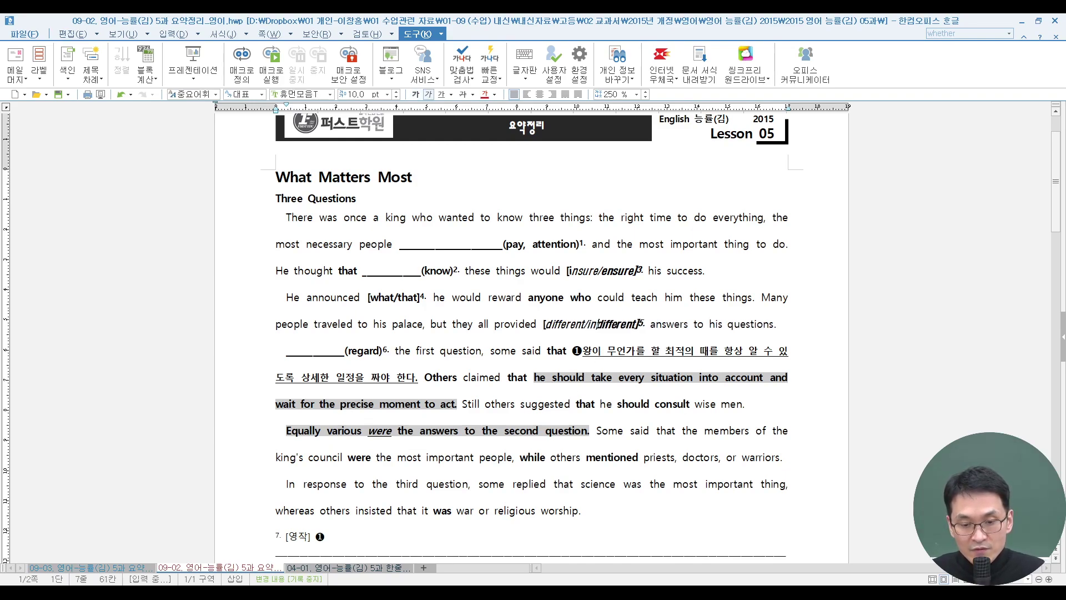
Open the 중요어휘 style's character formatting and turn off its italics
{"action": "left_click", "coordinate": [621, 405]}
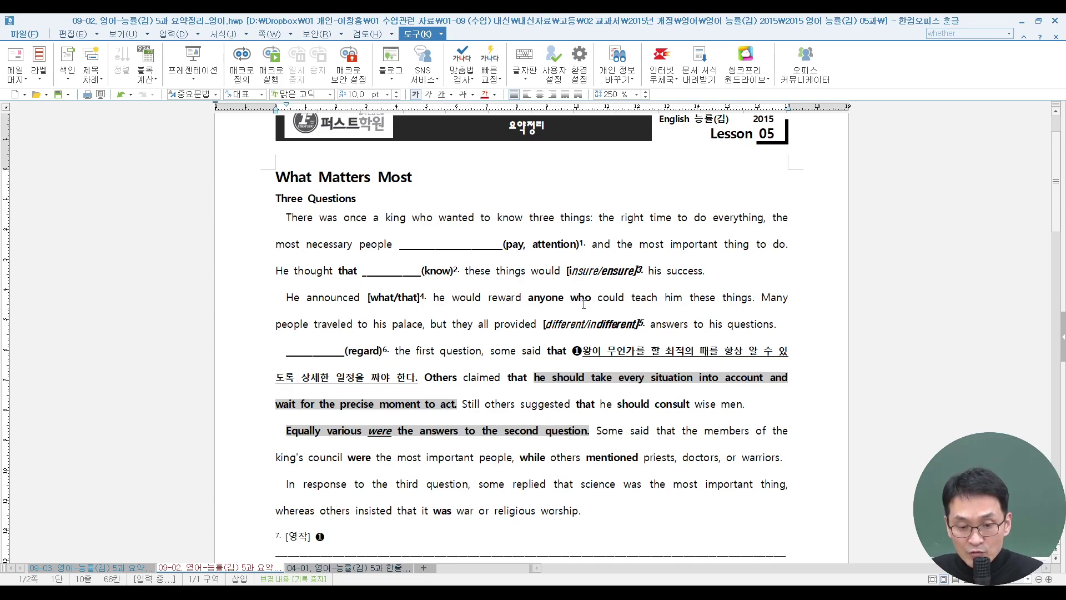
{"action": "key", "text": "F6"}
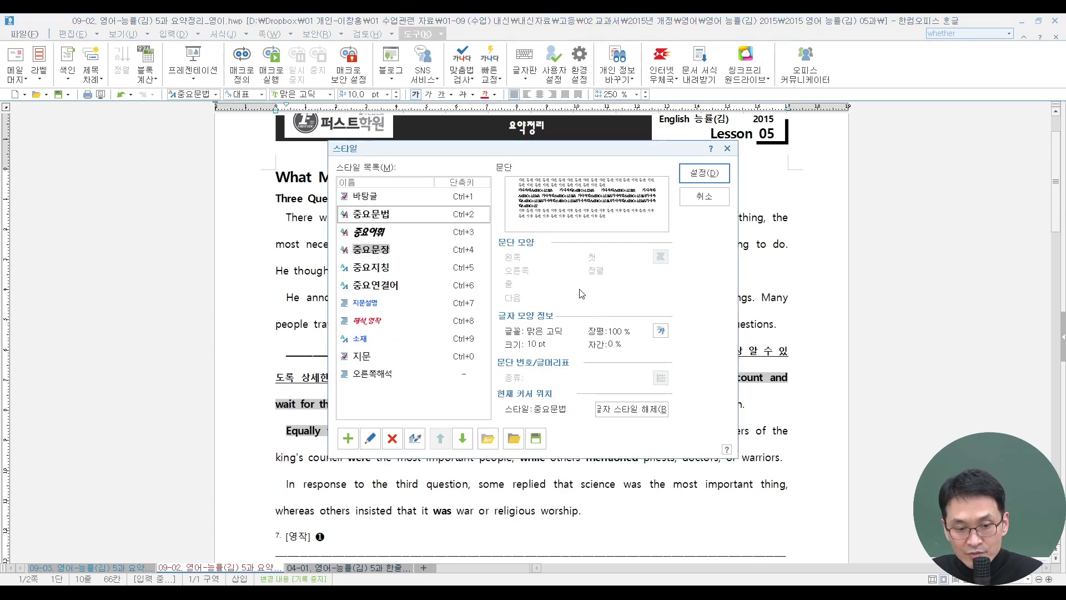
{"action": "left_click", "coordinate": [381, 236]}
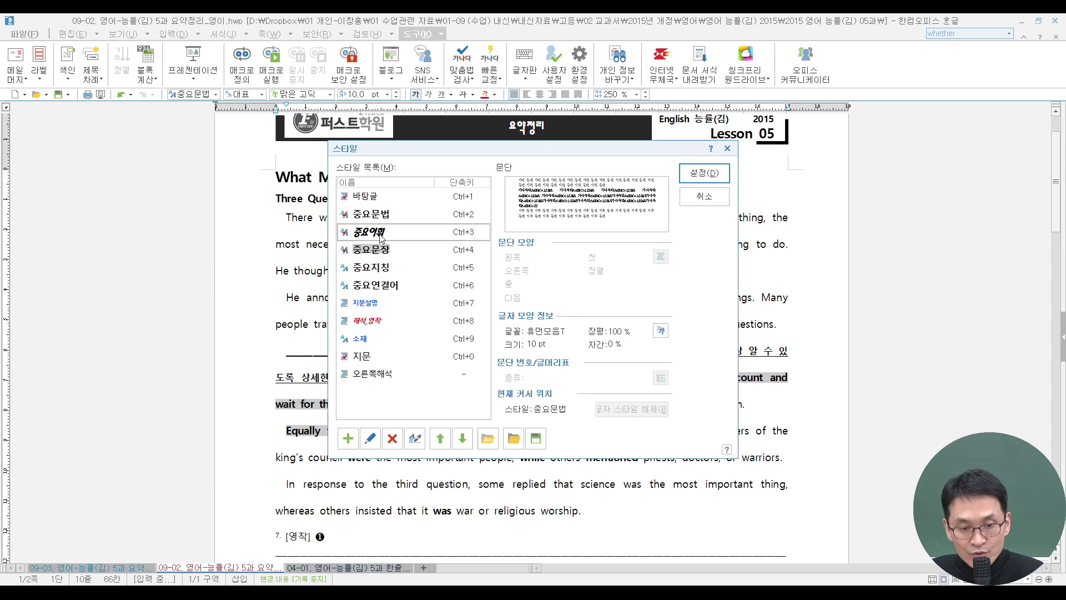
{"action": "left_click", "coordinate": [370, 438]}
{"action": "left_click", "coordinate": [505, 322]}
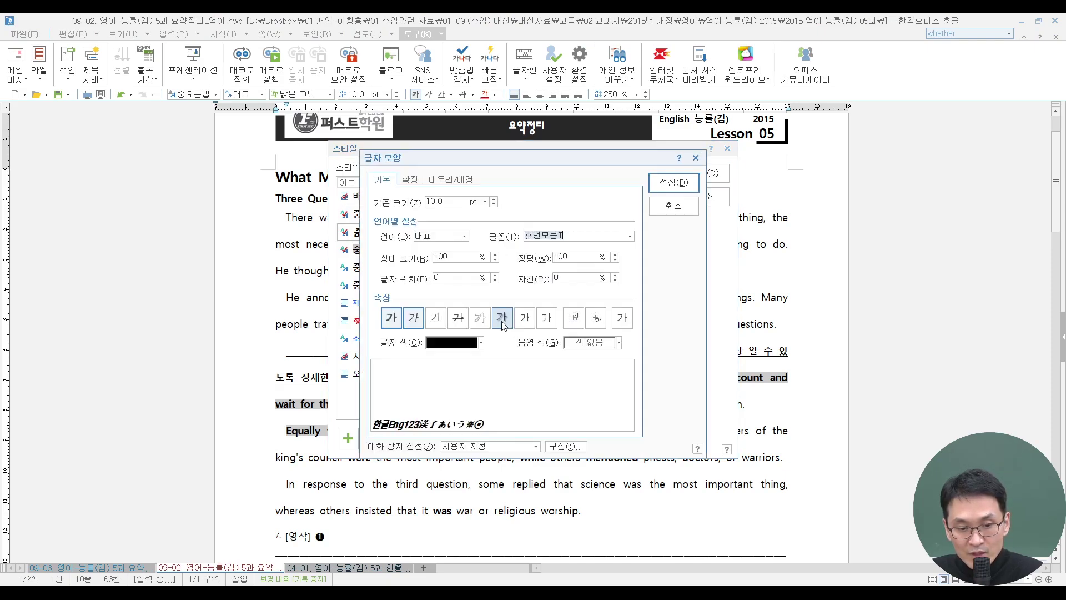
{"action": "left_click", "coordinate": [417, 319]}
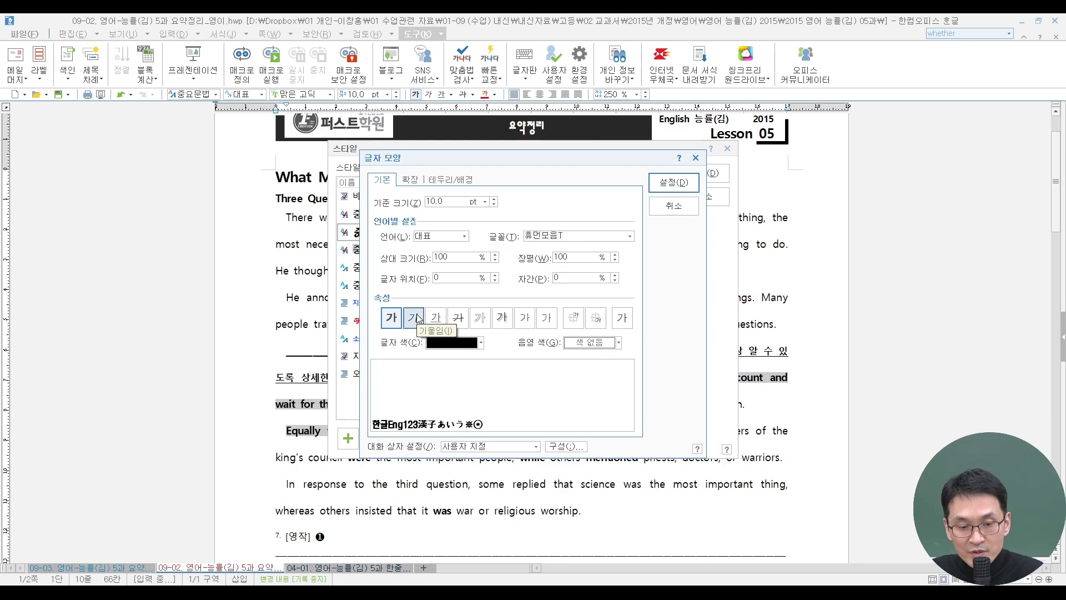
Set the 중요어휘 style's font to 맑은 고딕, apply the style edit, and undo and redo it to compare the passage
{"action": "left_click", "coordinate": [630, 237]}
{"action": "left_click_drag", "start_coordinate": [633, 308], "coordinate": [636, 277]}
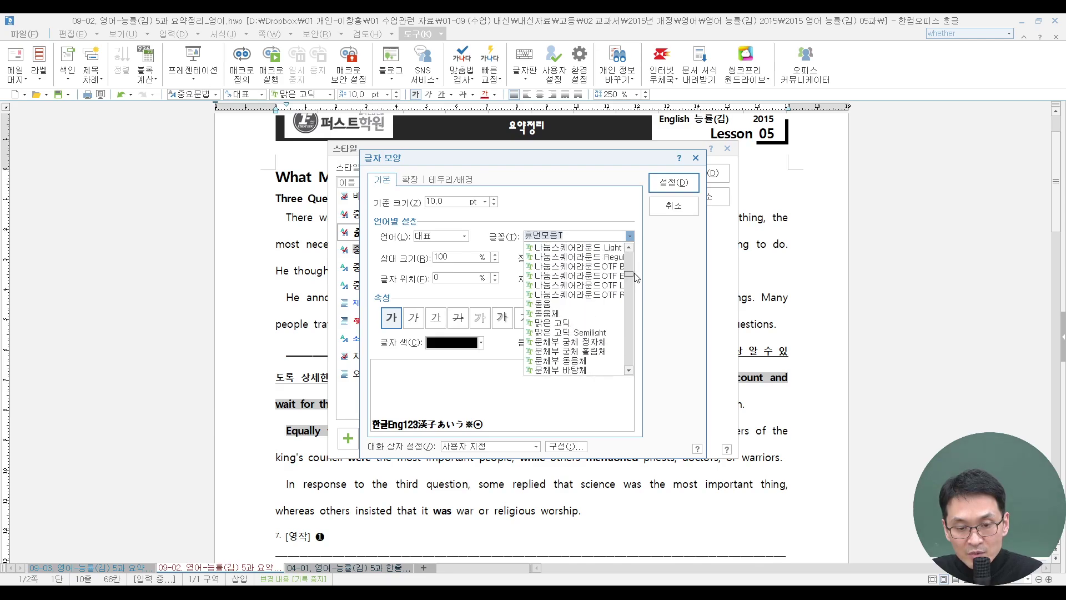
{"action": "left_click", "coordinate": [555, 322]}
{"action": "left_click", "coordinate": [673, 183]}
{"action": "left_click", "coordinate": [668, 258]}
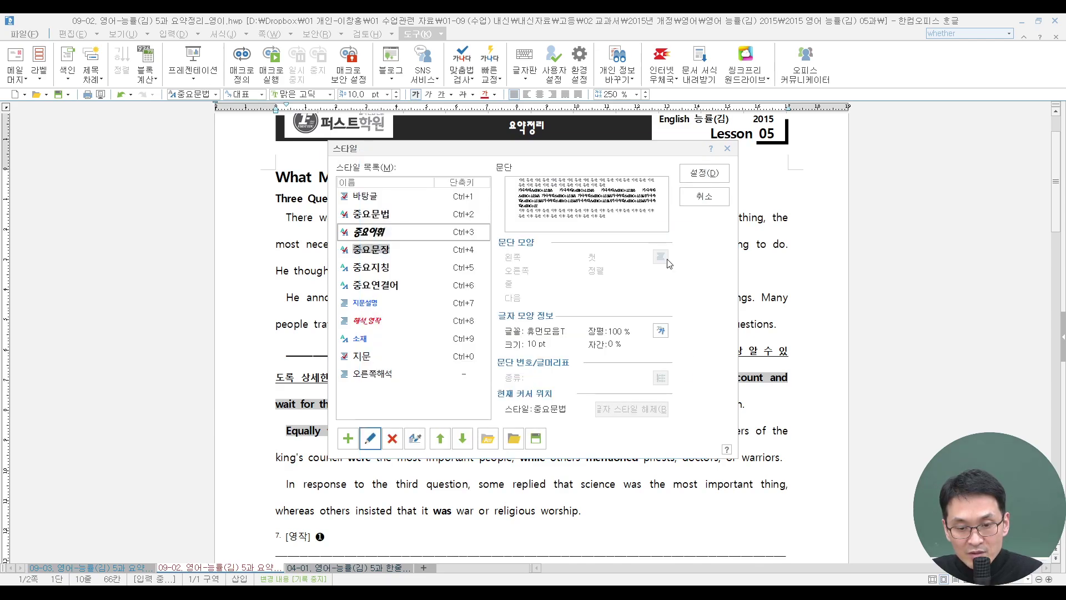
{"action": "left_click_drag", "start_coordinate": [658, 153], "coordinate": [661, 328]}
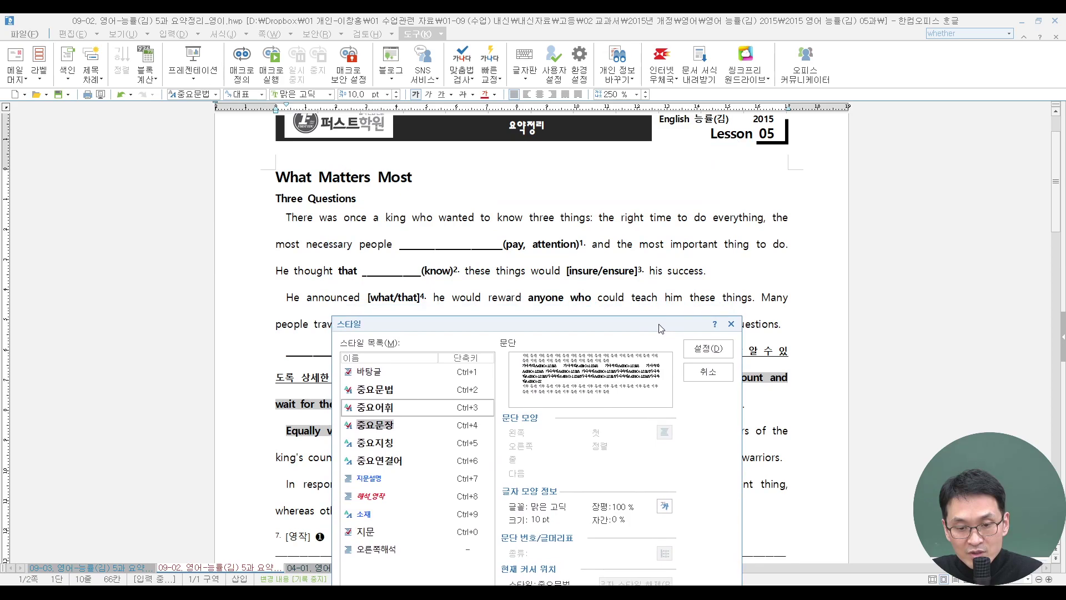
{"action": "left_click", "coordinate": [700, 353]}
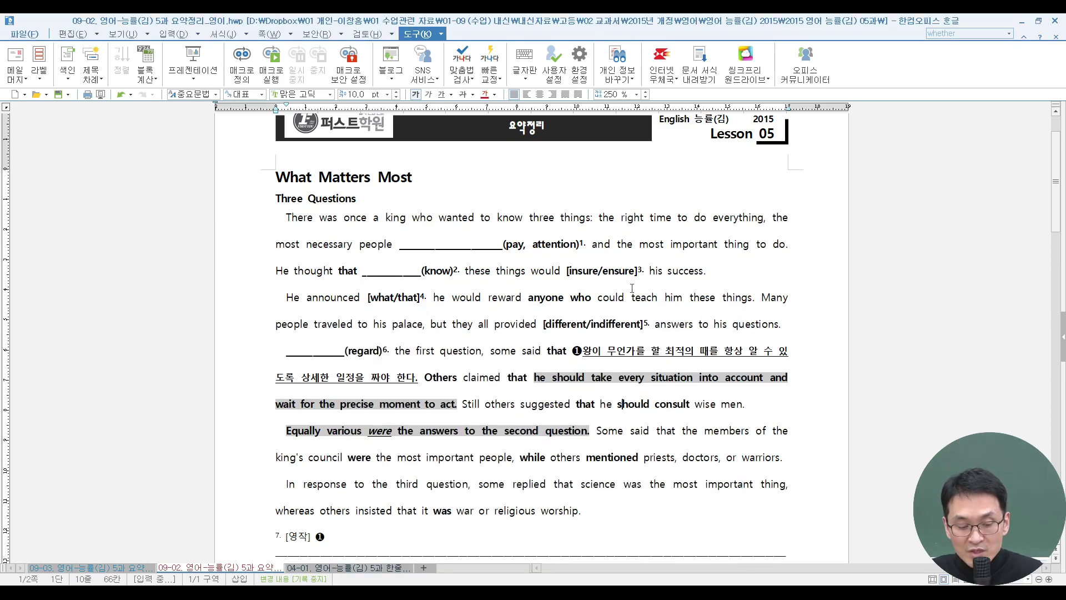
{"action": "key", "text": "ctrl+z"}
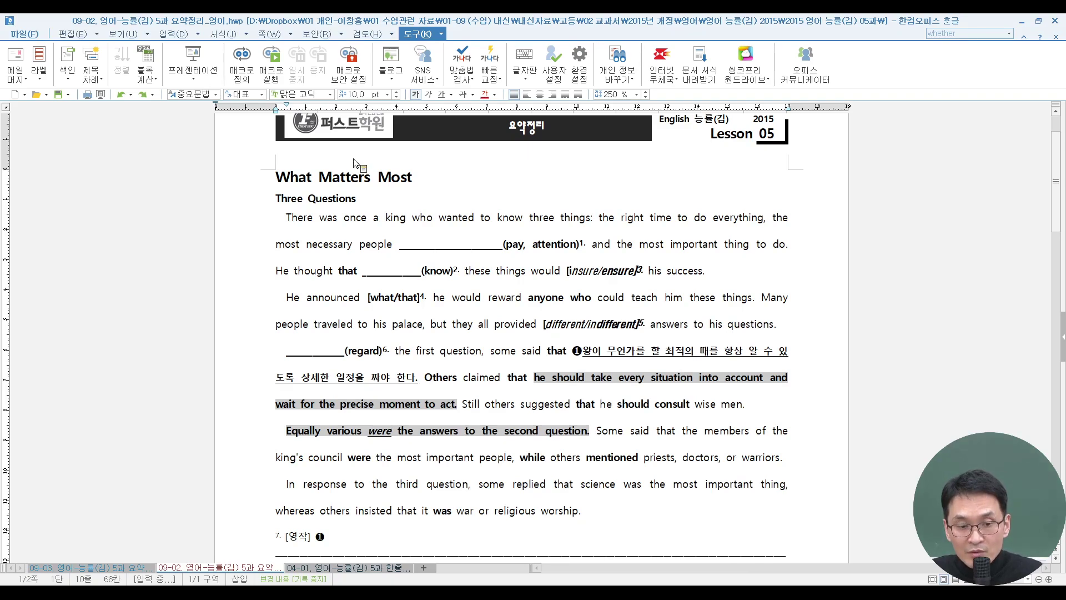
{"action": "left_click", "coordinate": [143, 94]}
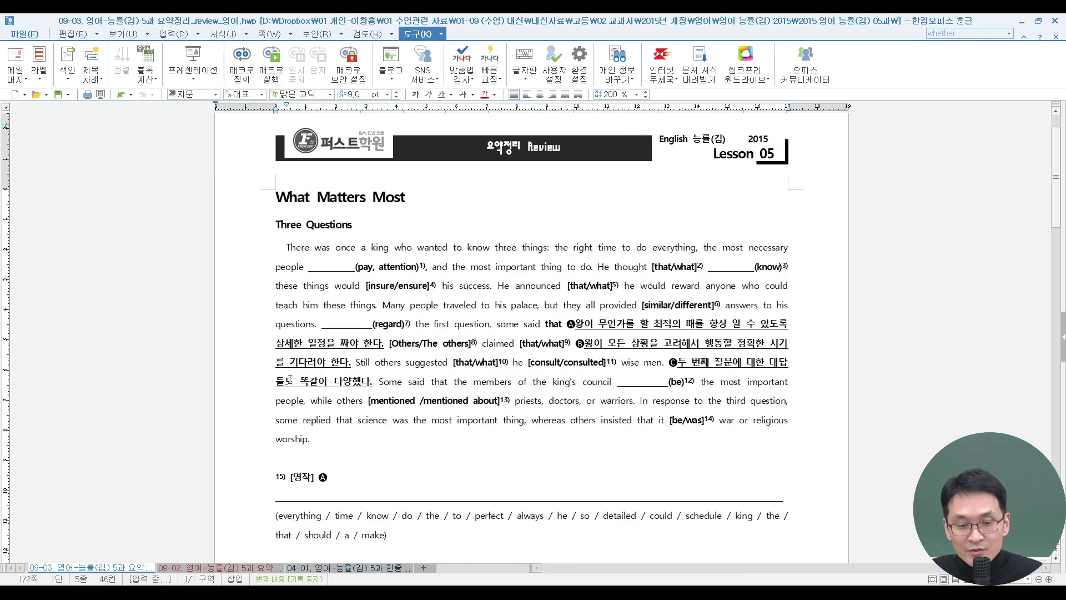
Compare the 09-02 요약정리 worksheet with the finished 09-03 요약정리 Review document
{"action": "left_click", "coordinate": [541, 285]}
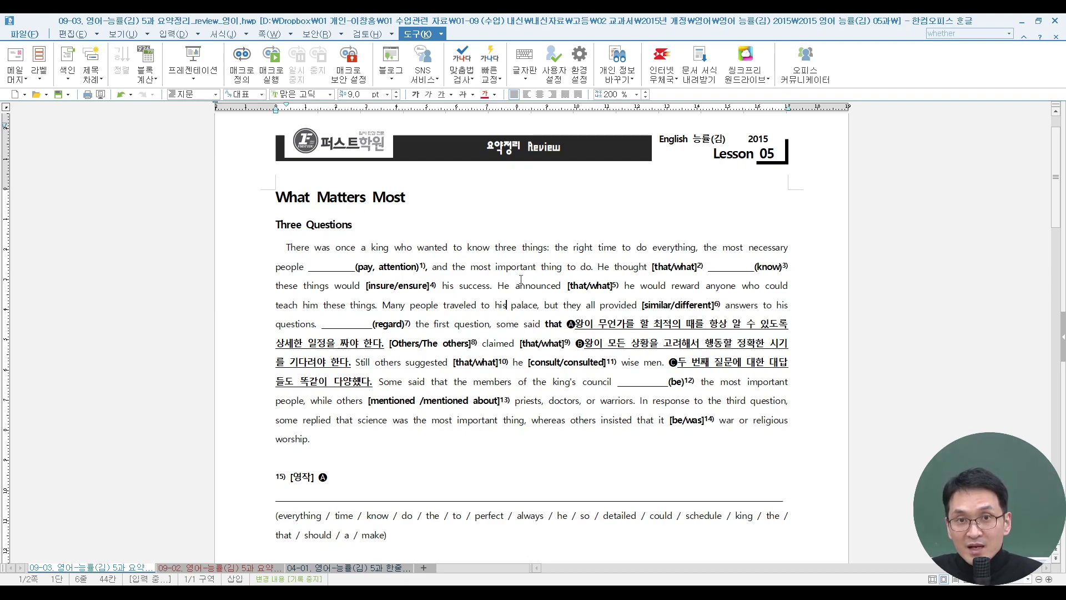
{"action": "left_click", "coordinate": [253, 567]}
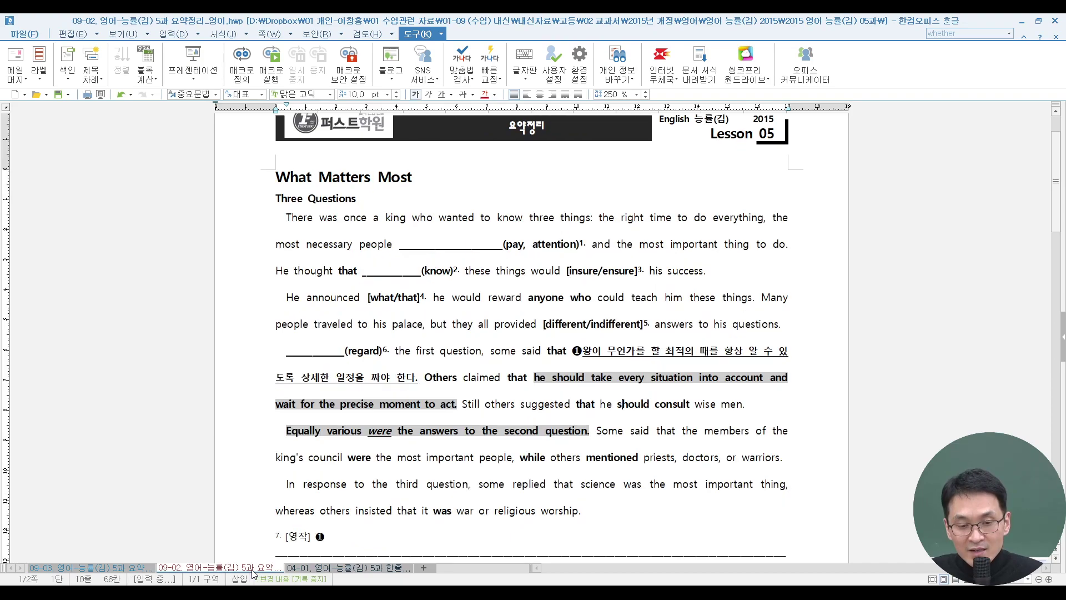
{"action": "left_click", "coordinate": [506, 302]}
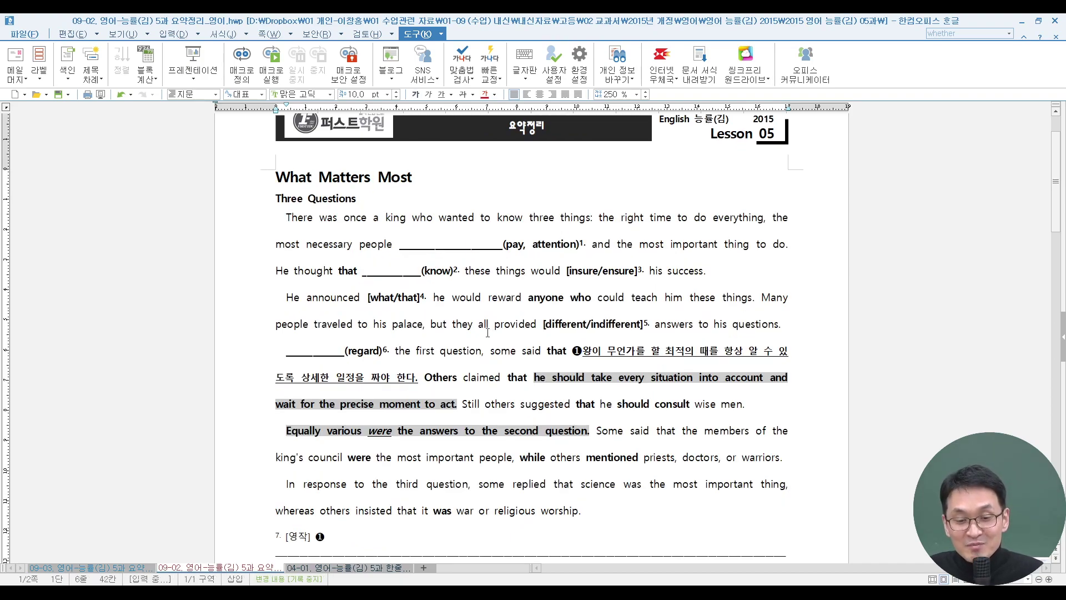
{"action": "left_click", "coordinate": [132, 567]}
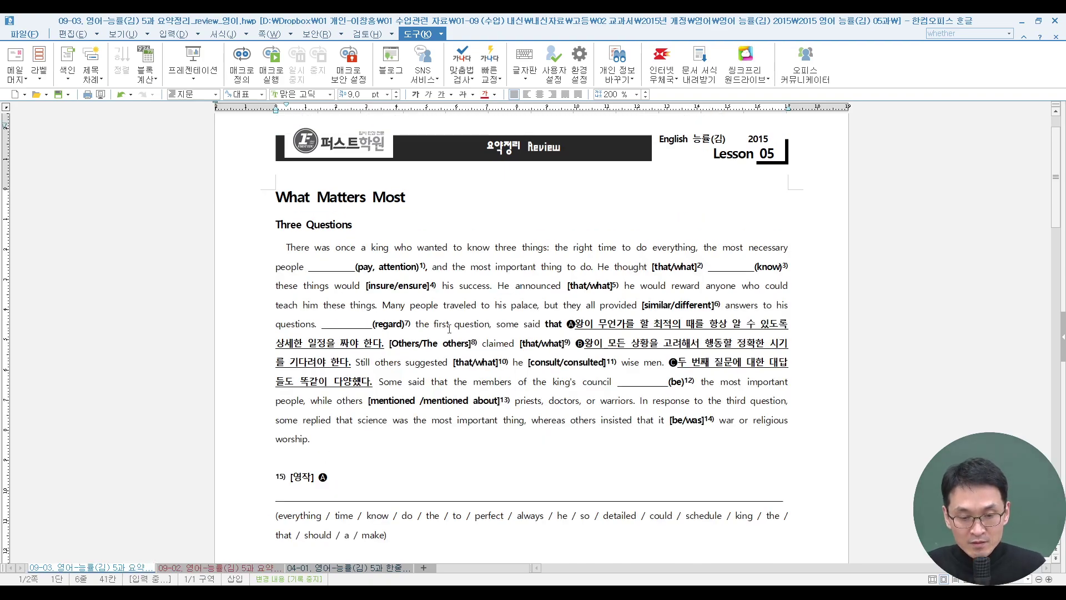
{"action": "left_click", "coordinate": [533, 247]}
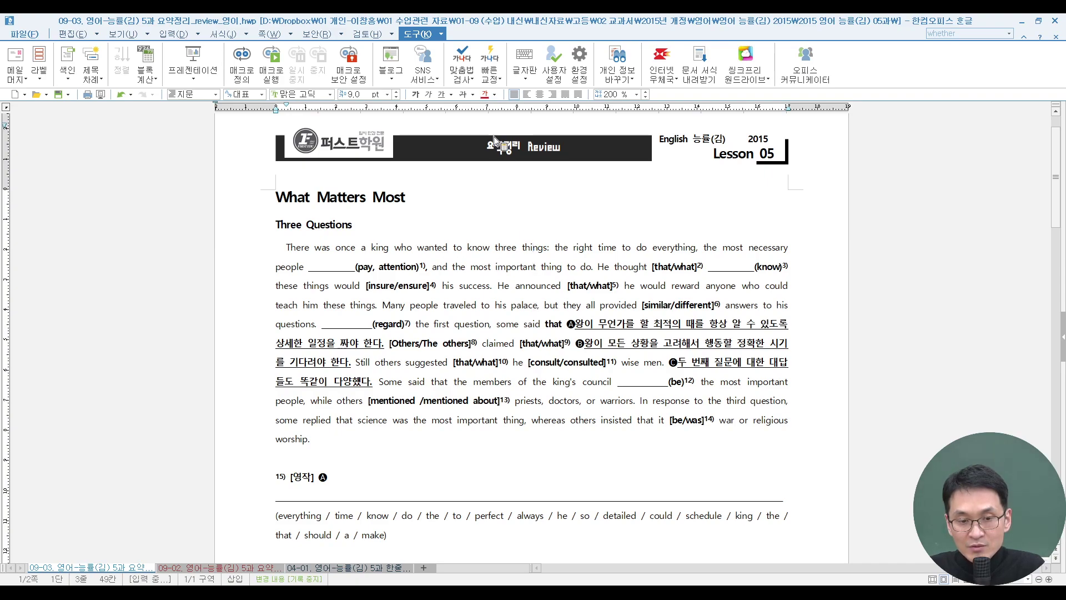